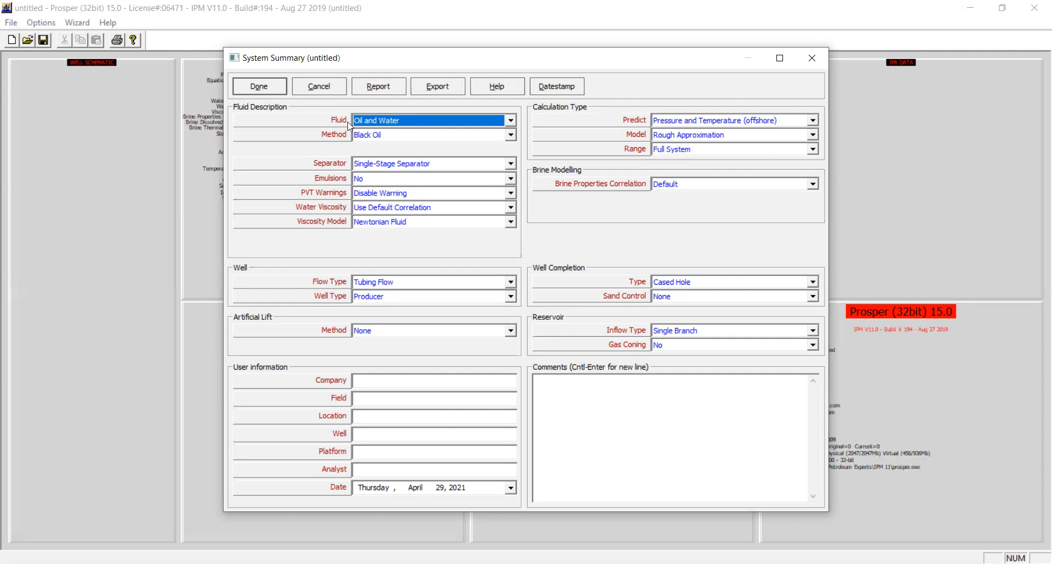
Describe the fluid as Oil and Water with the Black Oil method and a Single-Stage Separator.
{"action": "left_click", "coordinate": [479, 122]}
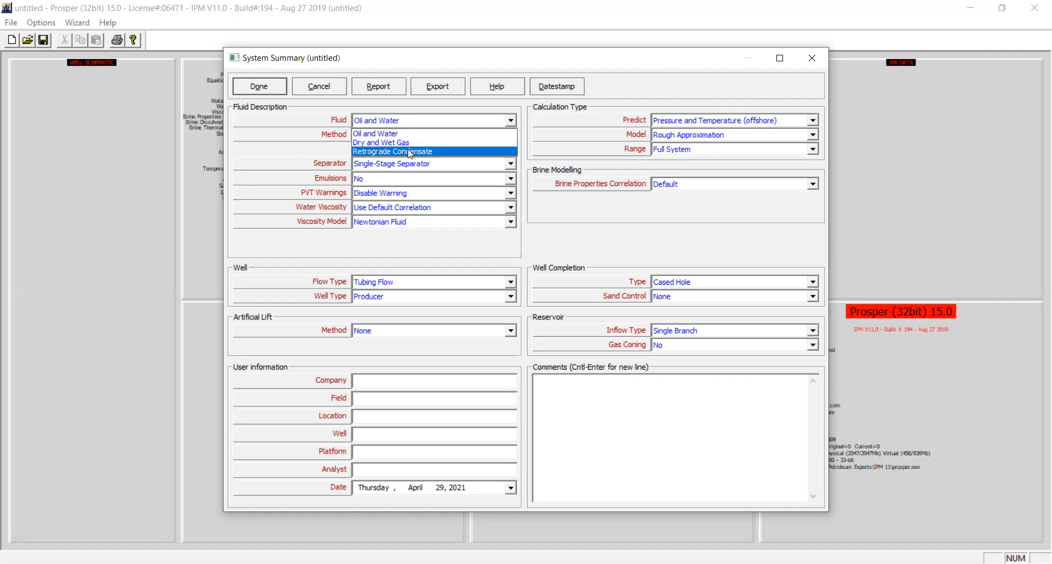
{"action": "left_click", "coordinate": [433, 133]}
{"action": "left_click", "coordinate": [438, 134]}
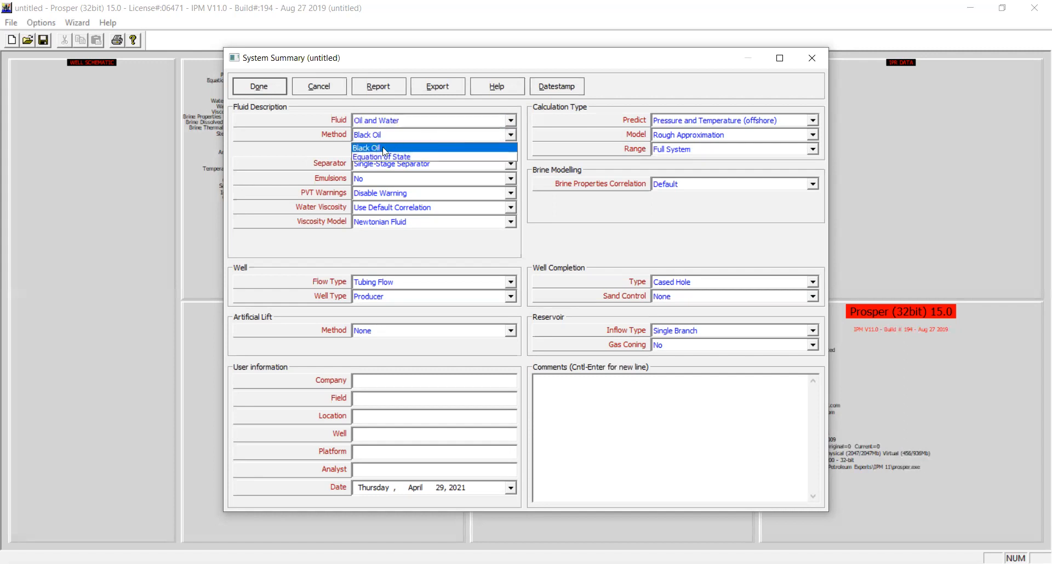
{"action": "left_click", "coordinate": [429, 148]}
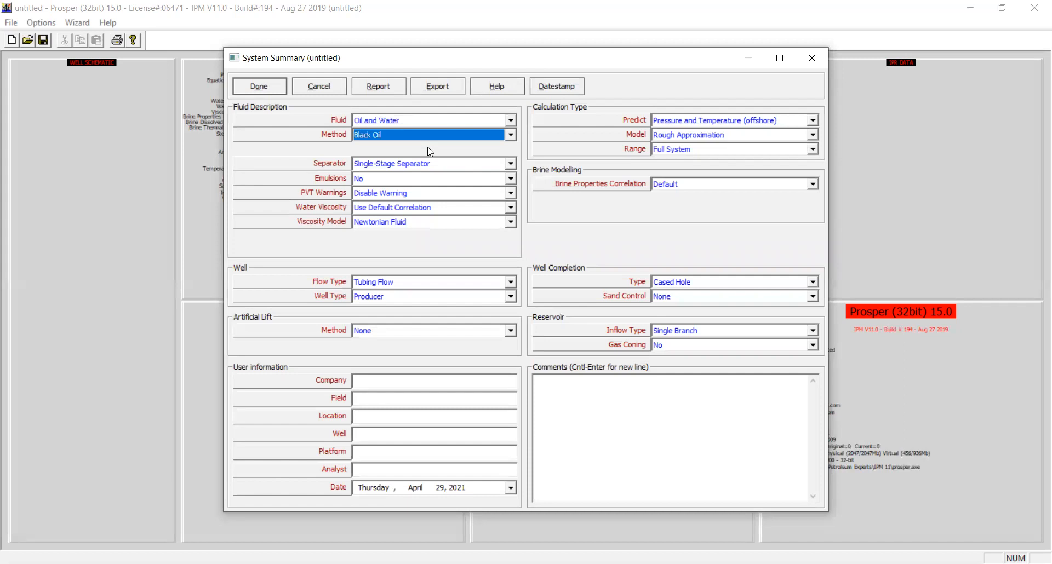
{"action": "left_click", "coordinate": [441, 167]}
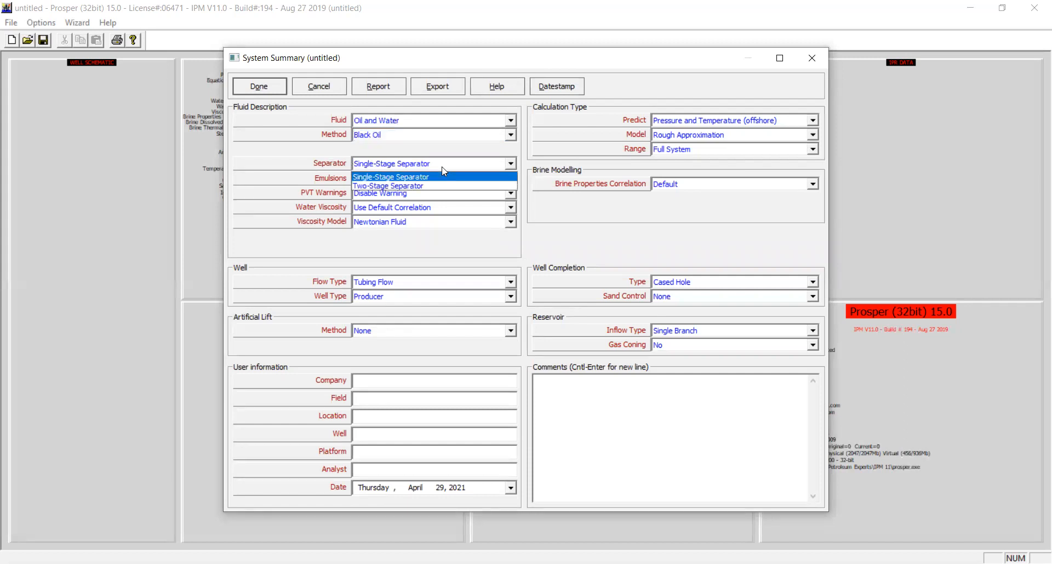
{"action": "left_click", "coordinate": [439, 177]}
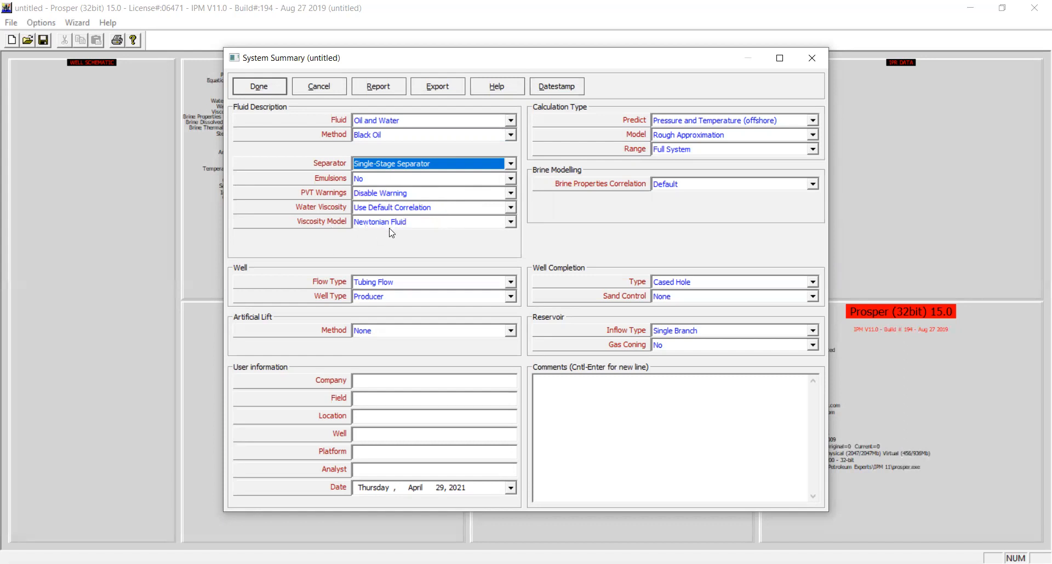
Define the well as a Tubing Flow Producer with the artificial lift method set to None.
{"action": "left_click", "coordinate": [412, 284]}
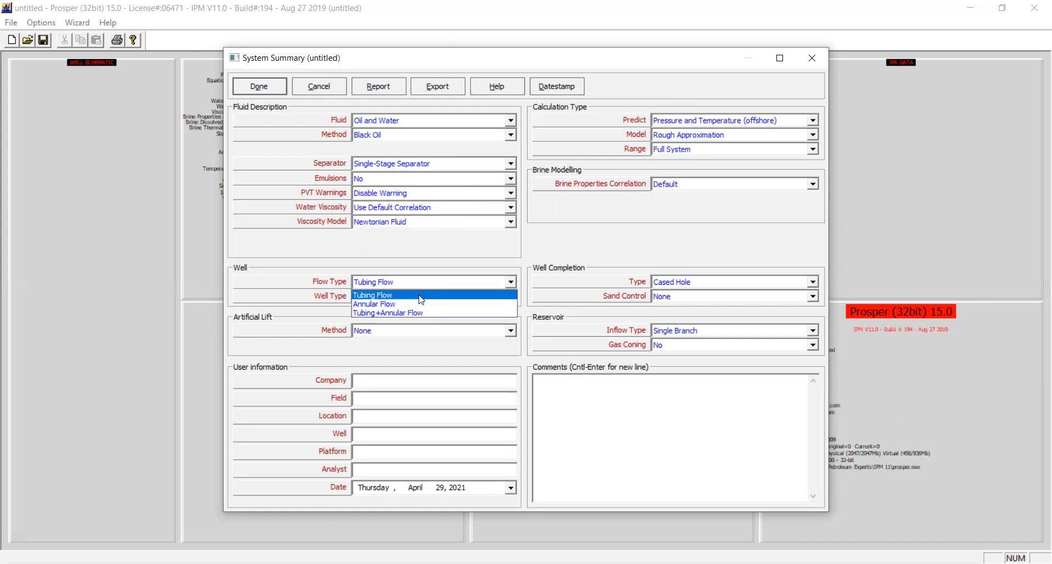
{"action": "left_click", "coordinate": [412, 295]}
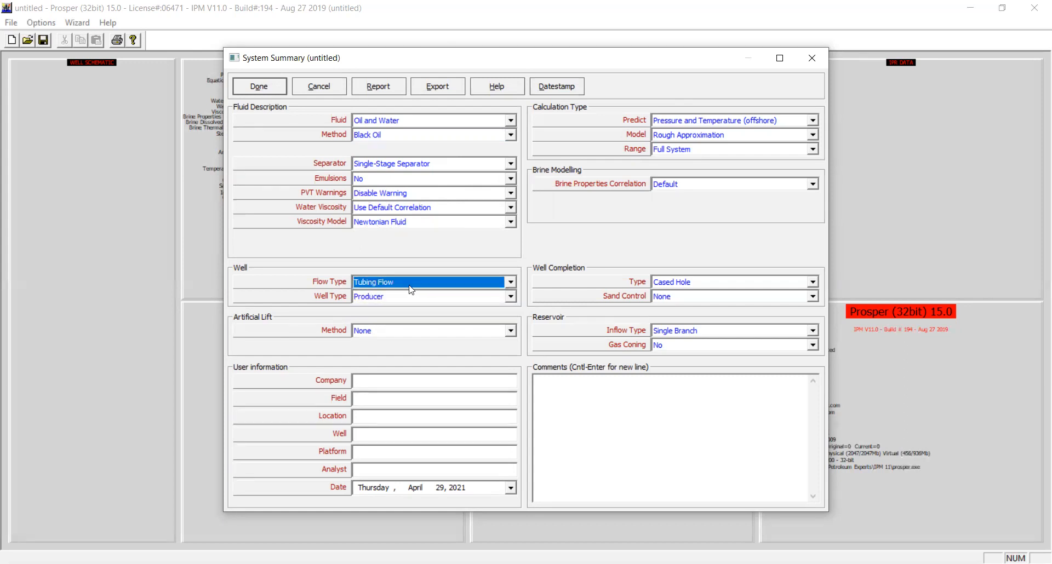
{"action": "left_click", "coordinate": [406, 299]}
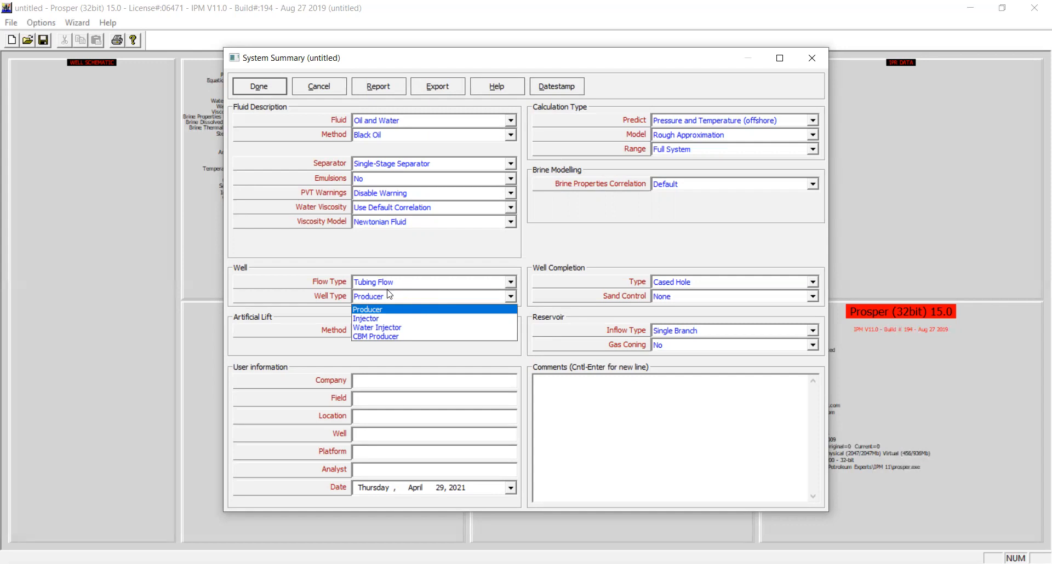
{"action": "left_click", "coordinate": [368, 309]}
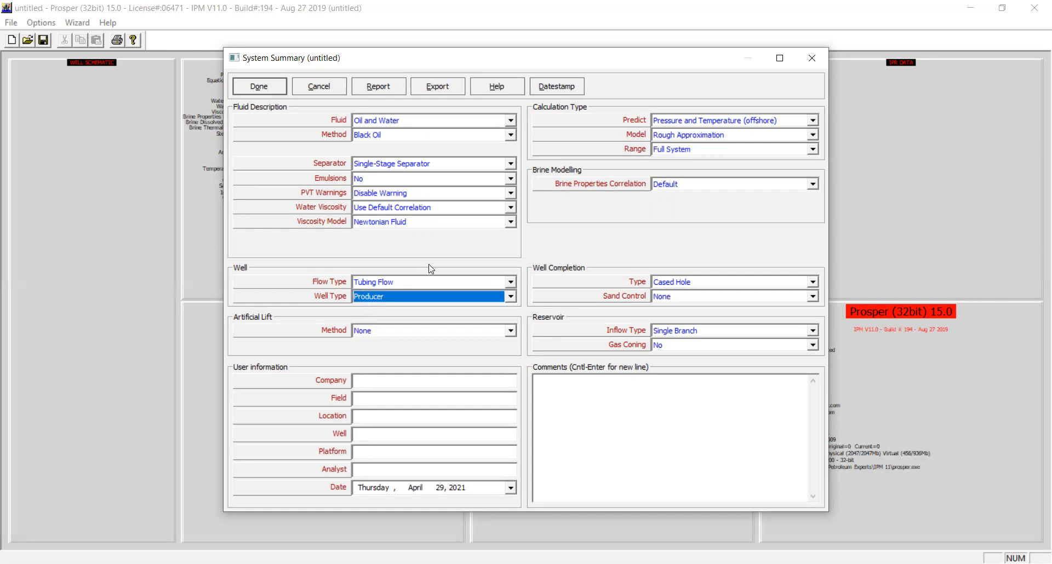
{"action": "left_click", "coordinate": [412, 331]}
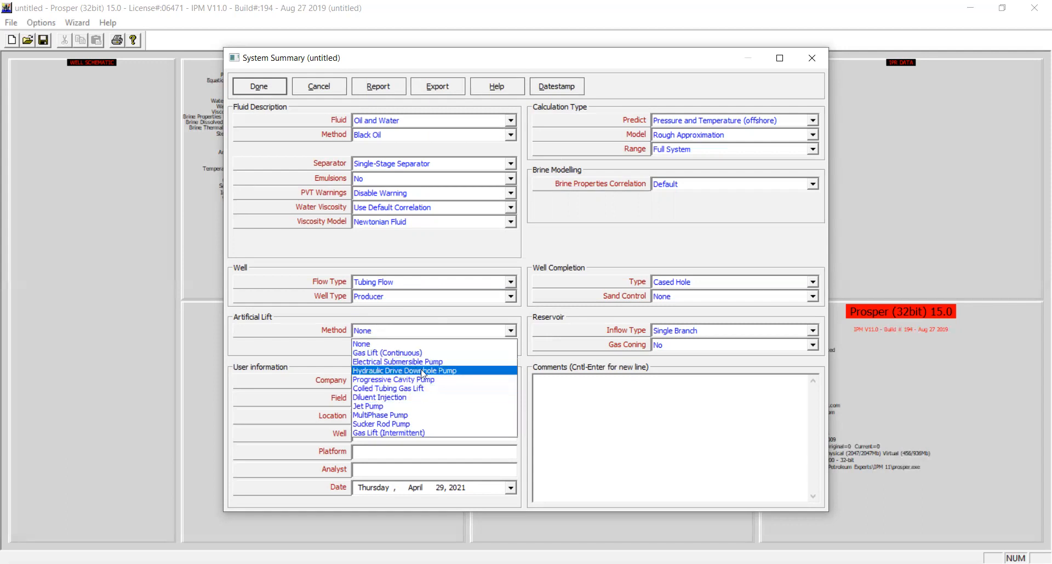
{"action": "left_click", "coordinate": [392, 344]}
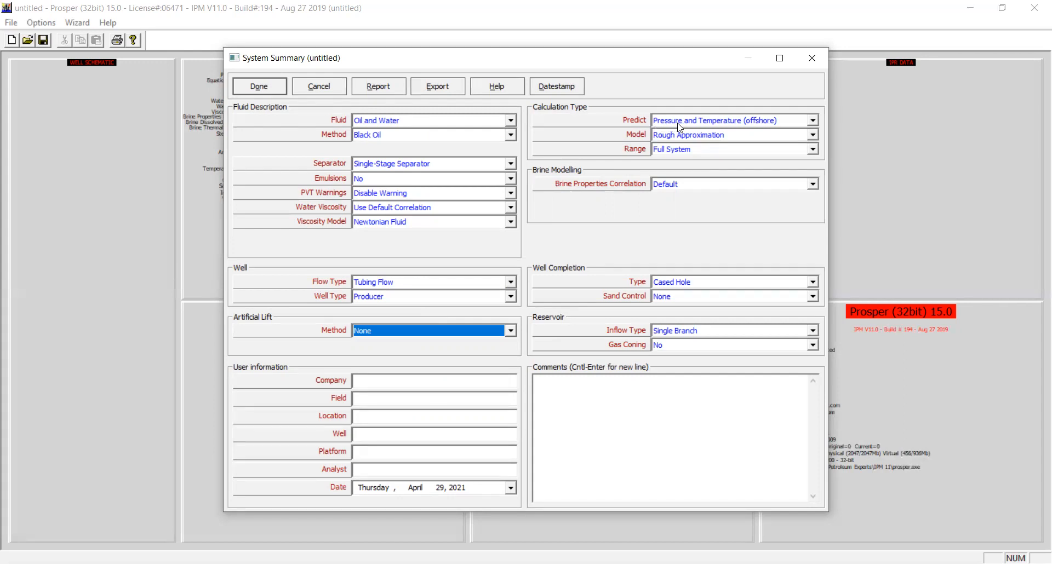
Set the calculation to predict Pressure and Temperature (on land), using the Default brine properties correlation.
{"action": "left_click", "coordinate": [762, 123]}
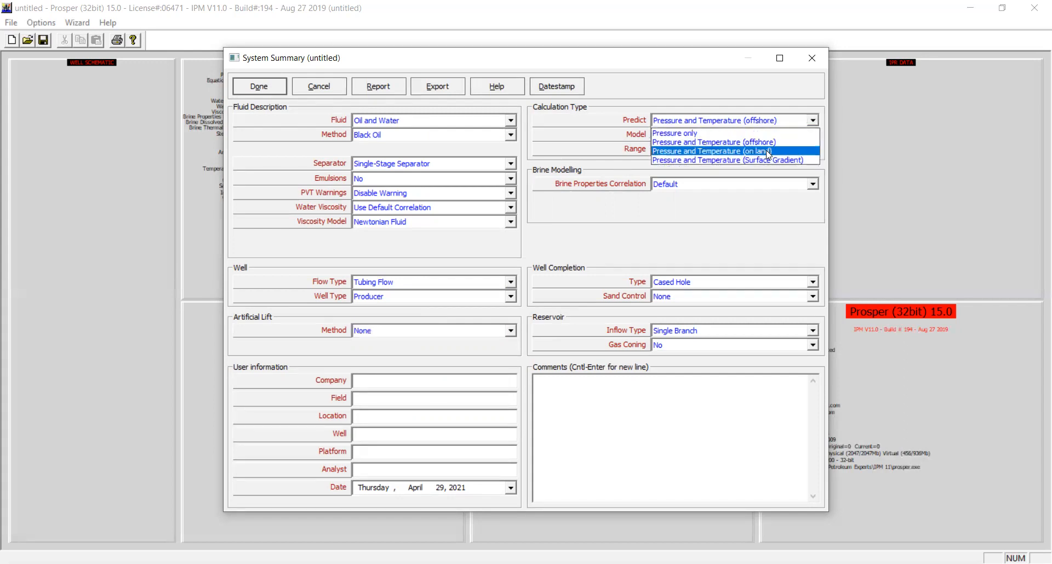
{"action": "left_click", "coordinate": [766, 151]}
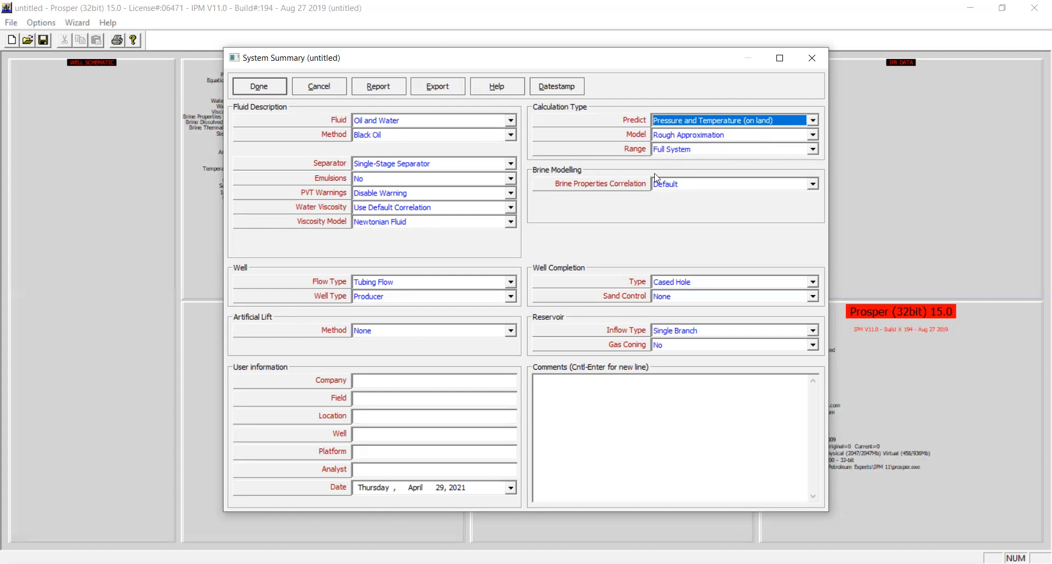
{"action": "left_click", "coordinate": [693, 187]}
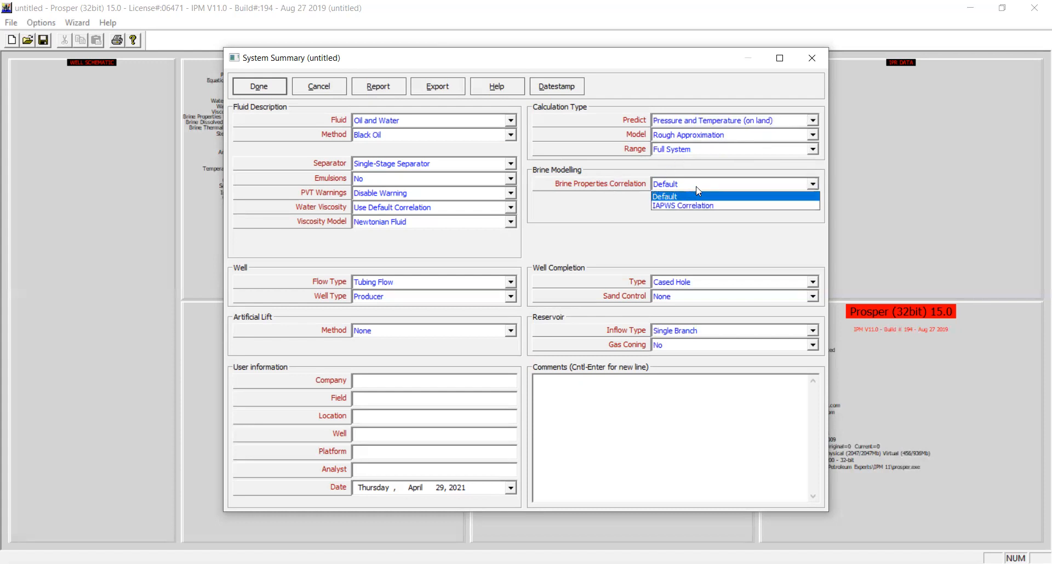
{"action": "left_click", "coordinate": [715, 200]}
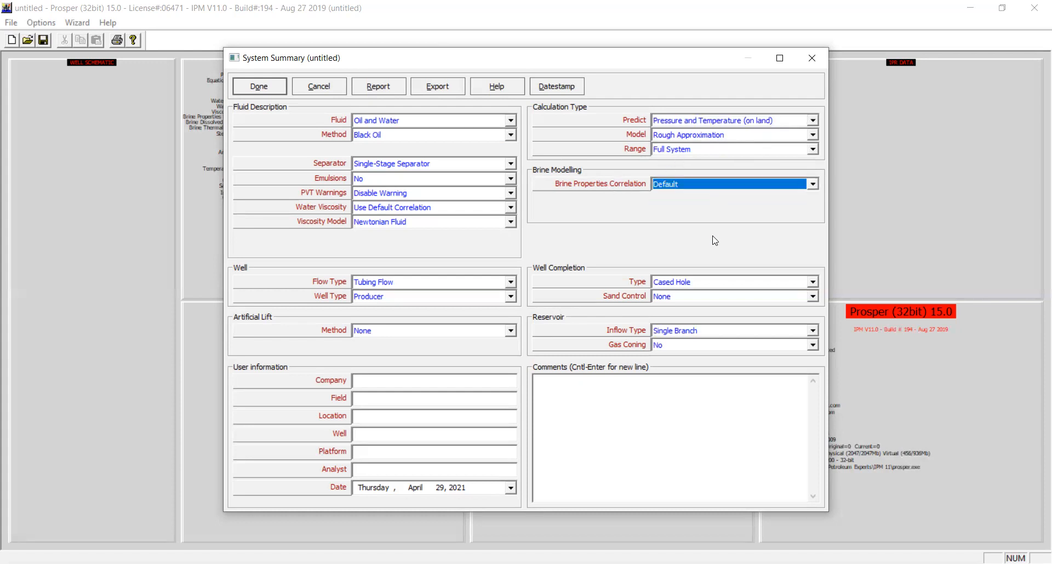
Set the well completion type to Cased Hole with sand control None.
{"action": "left_click", "coordinate": [721, 283]}
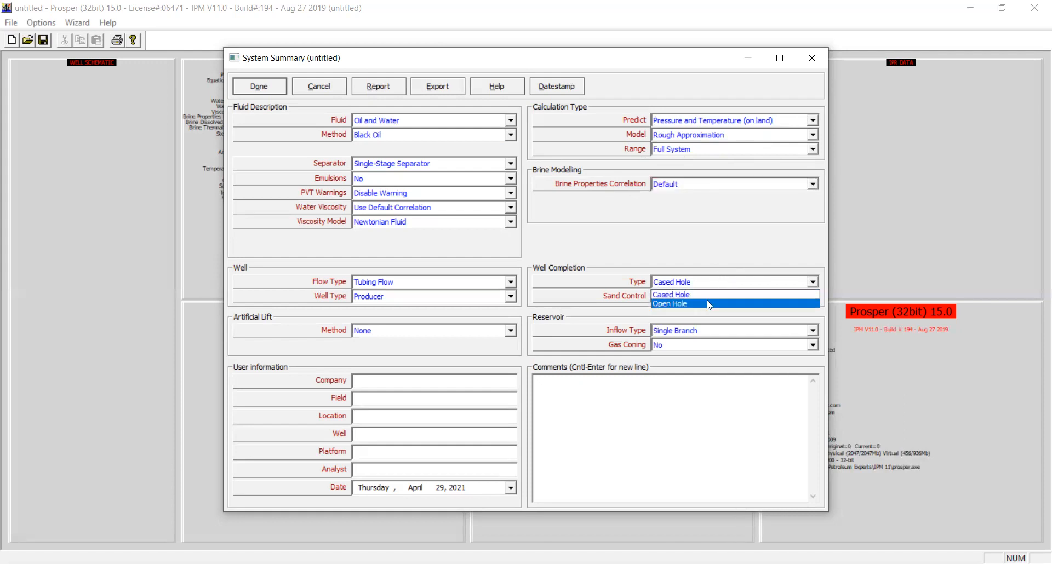
{"action": "left_click", "coordinate": [694, 294]}
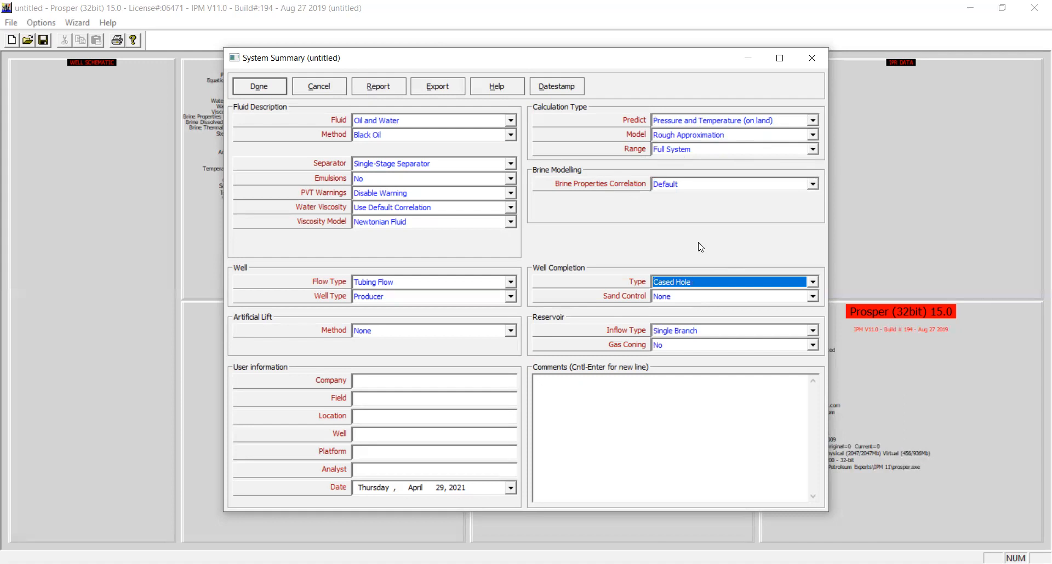
{"action": "left_click", "coordinate": [729, 297]}
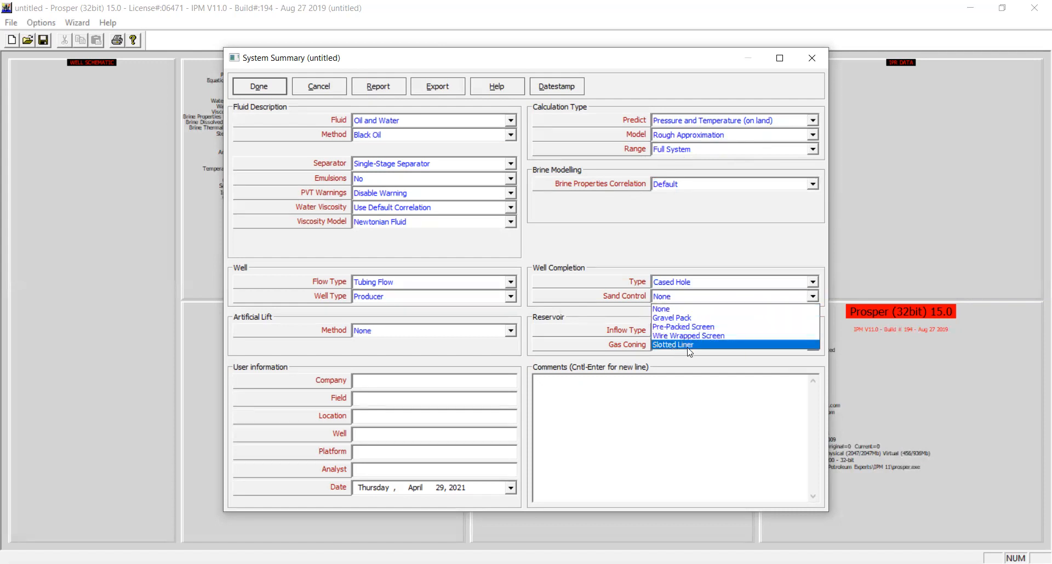
{"action": "left_click", "coordinate": [678, 310]}
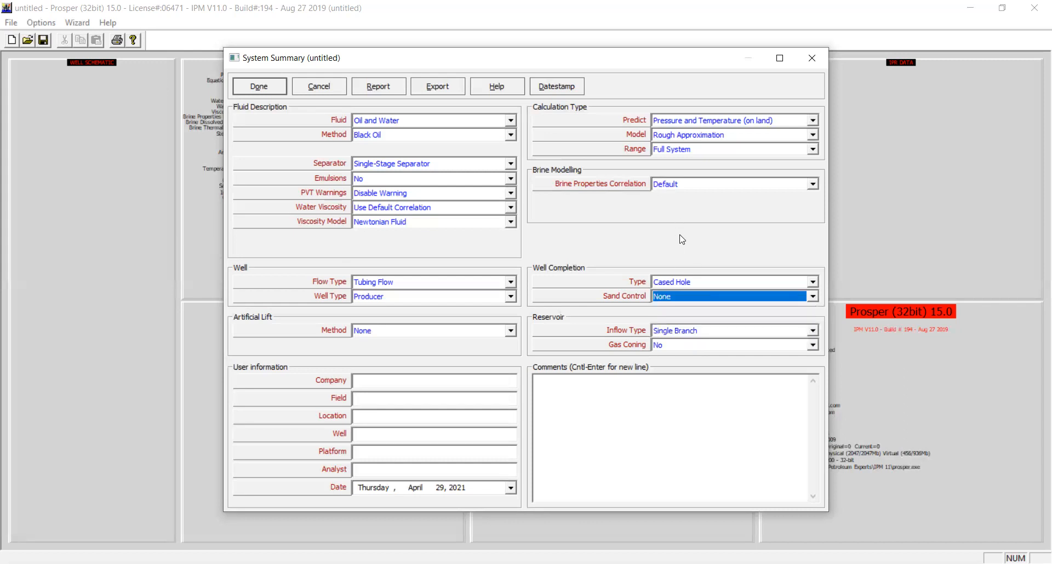
Set the reservoir inflow type to Single Branch with gas coning No, and accept the system summary.
{"action": "left_click", "coordinate": [698, 332]}
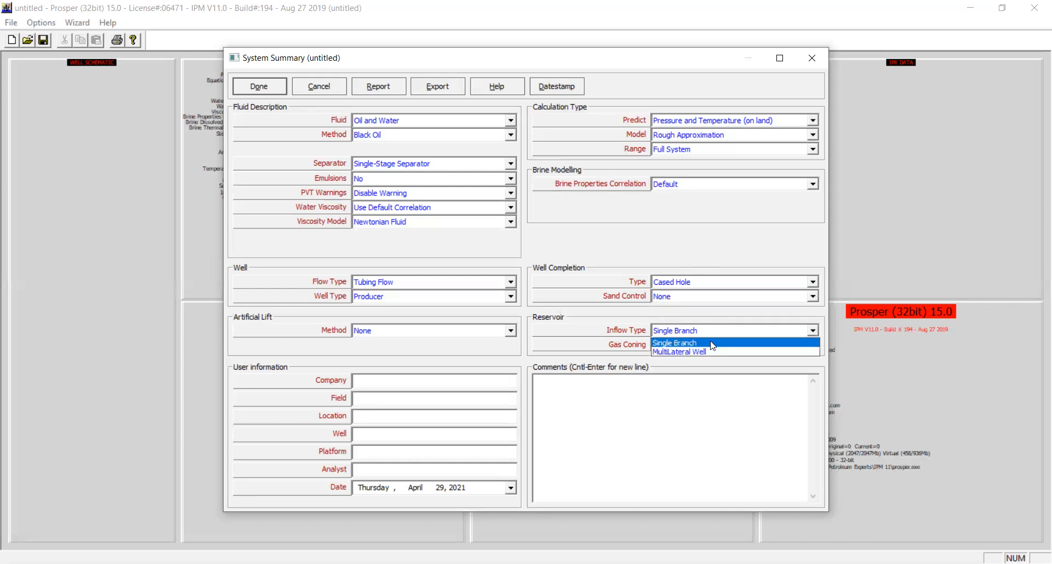
{"action": "left_click", "coordinate": [712, 343]}
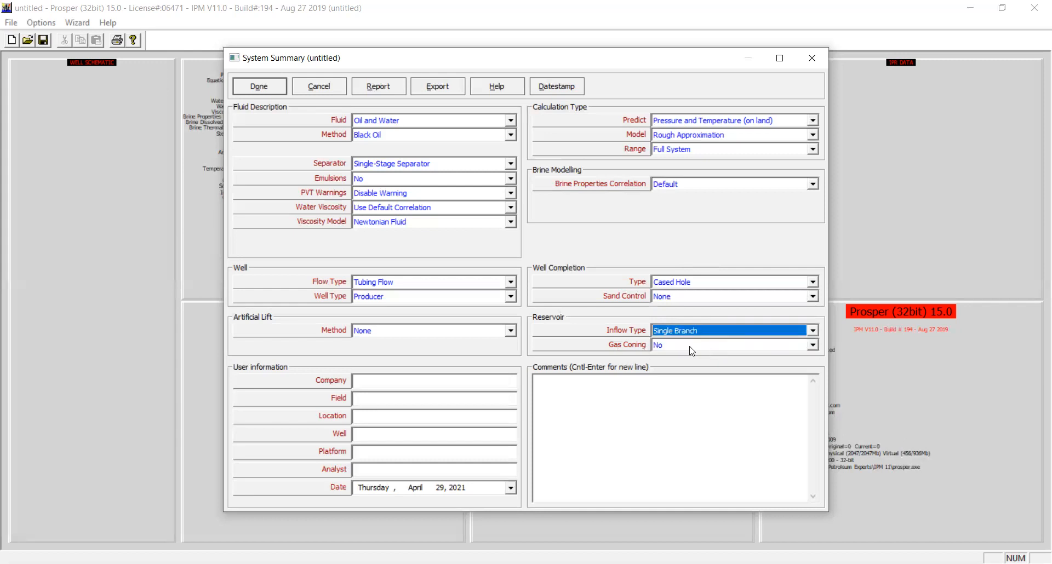
{"action": "left_click", "coordinate": [689, 347]}
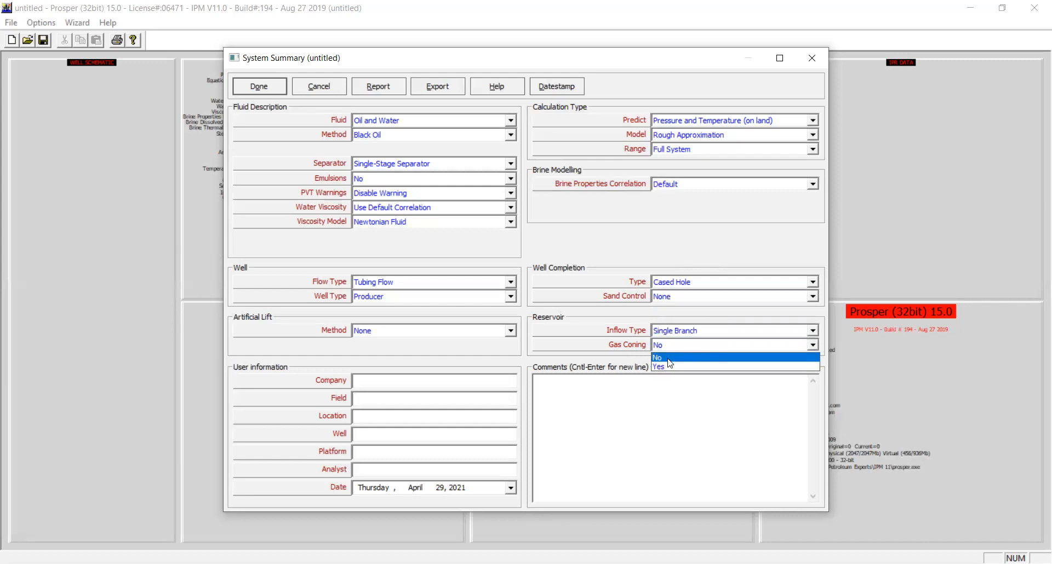
{"action": "left_click", "coordinate": [669, 358]}
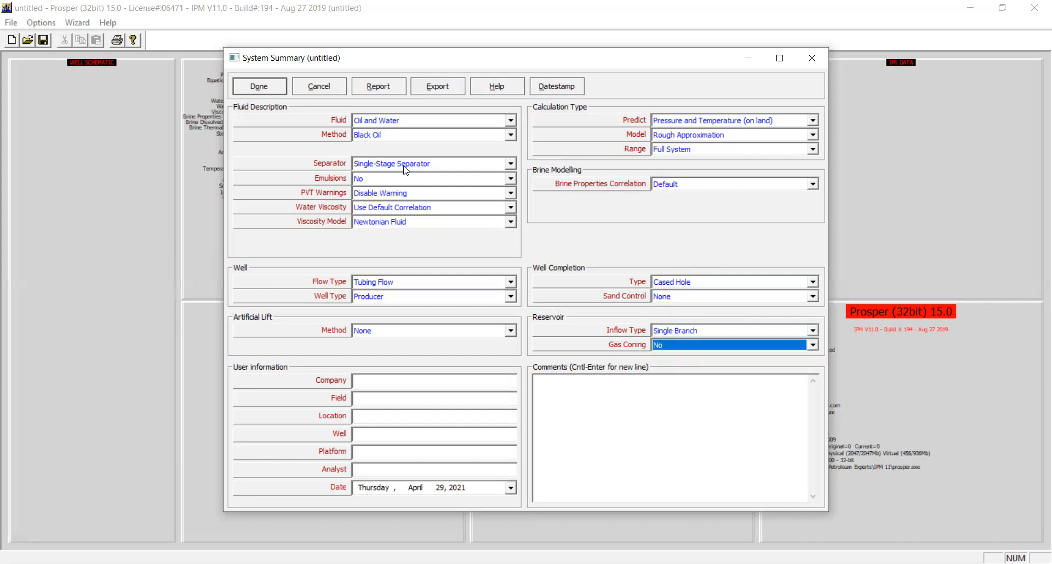
{"action": "left_click", "coordinate": [262, 91]}
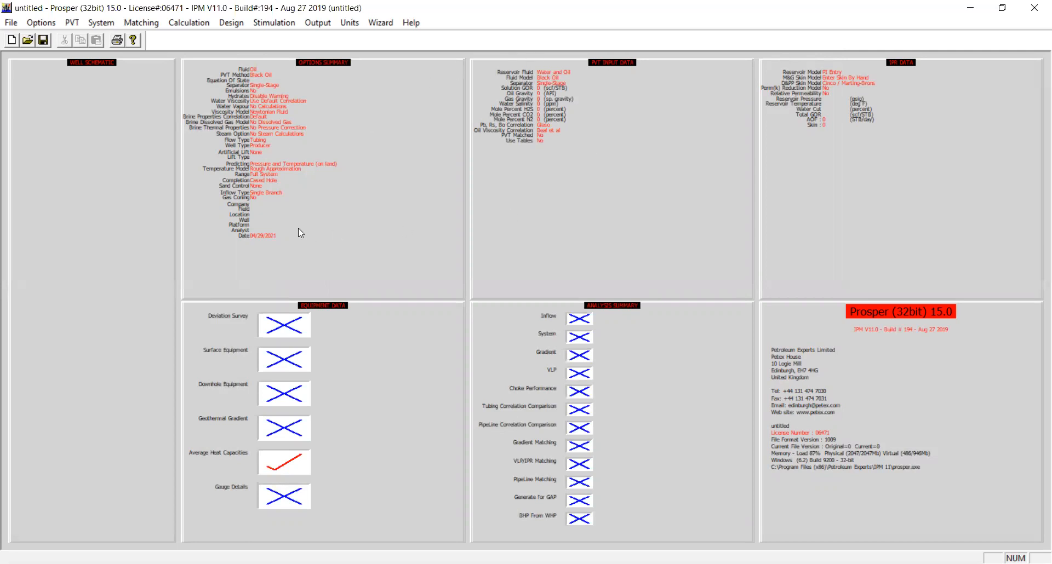
Open the PVT input data and set the solution GOR to 400 scf/STB and the oil gravity to 40 API.
{"action": "left_click", "coordinate": [621, 139]}
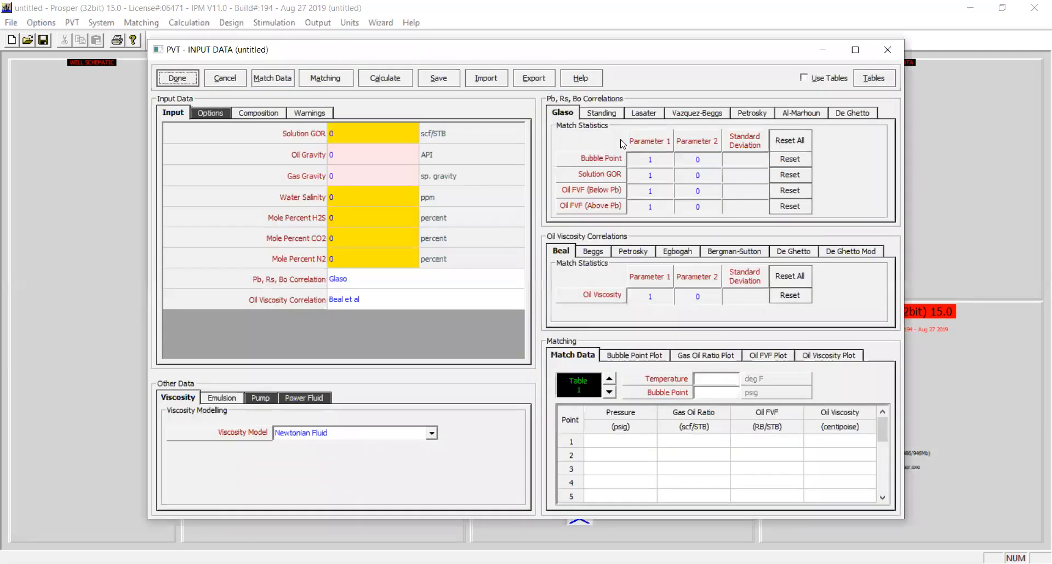
{"action": "left_click", "coordinate": [351, 135]}
{"action": "type", "text": "5"}
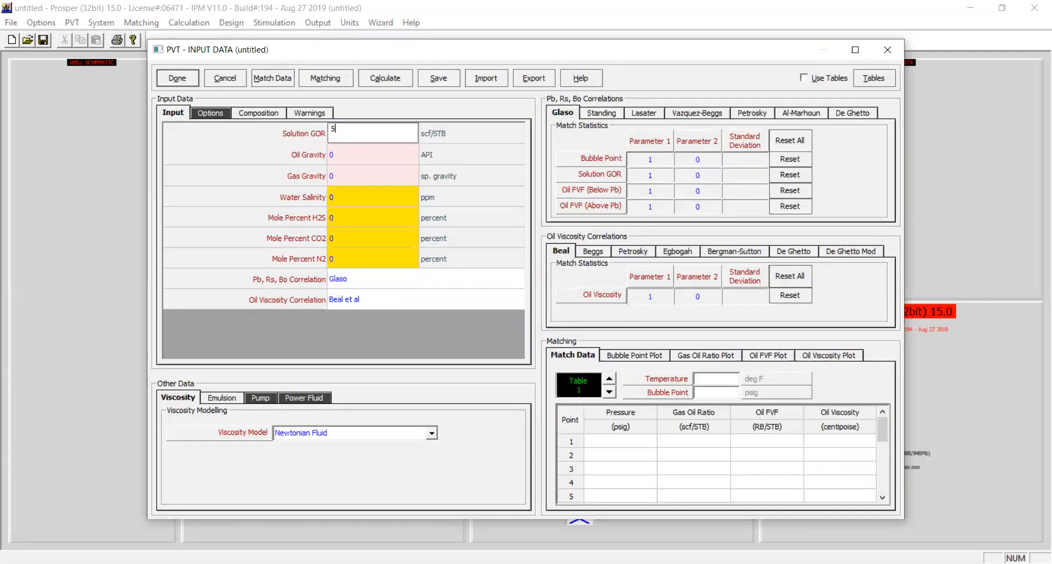
{"action": "key", "text": "BackSpace"}
{"action": "type", "text": "400"}
{"action": "left_click", "coordinate": [339, 153]}
{"action": "type", "text": "4"}
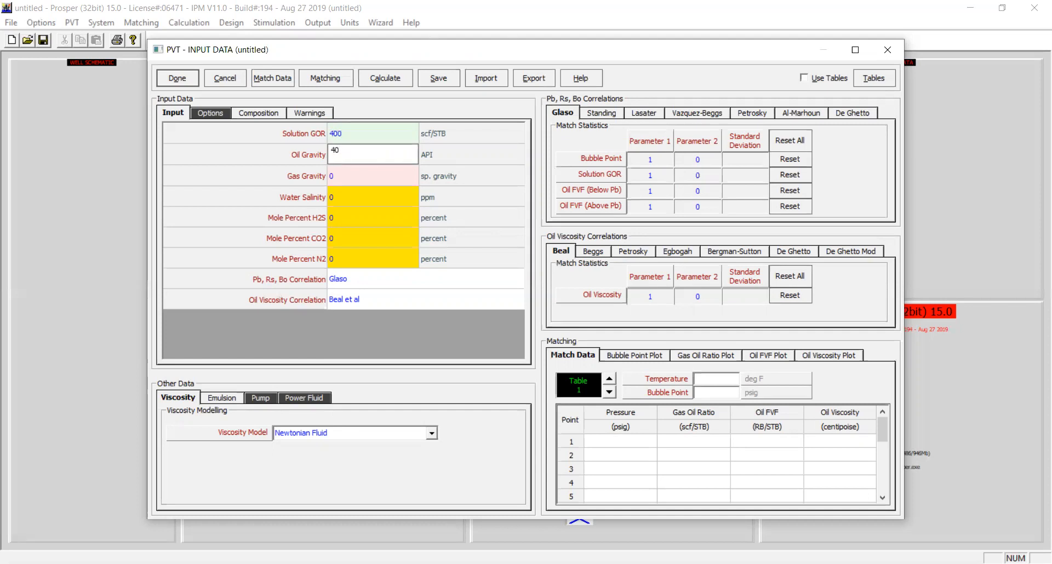
Set the gas gravity to 0.75 and the water salinity to 10000 ppm in the PVT input data.
{"action": "left_click", "coordinate": [352, 173]}
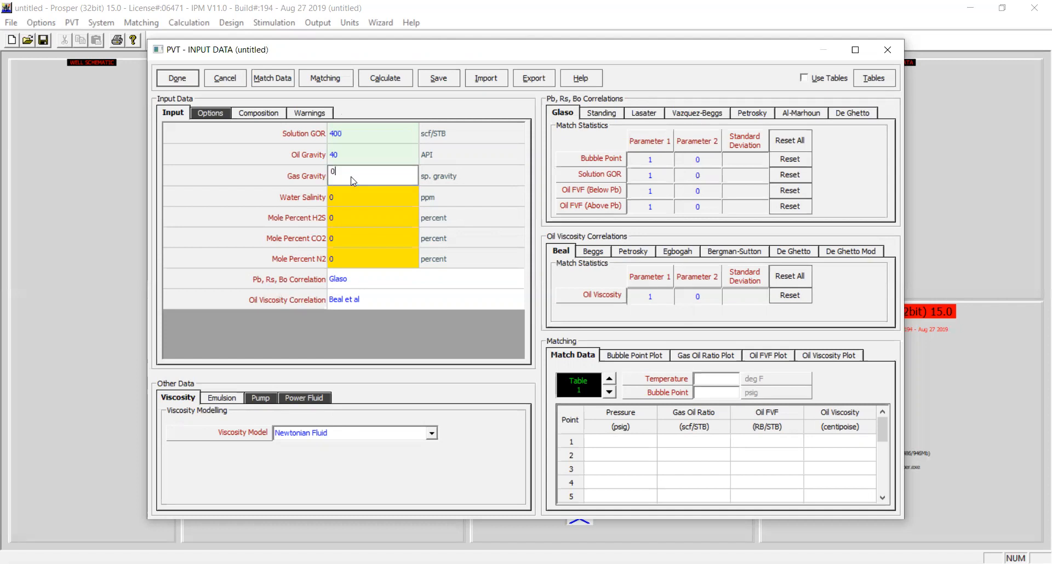
{"action": "type", "text": "0.75"}
{"action": "left_click", "coordinate": [355, 189]}
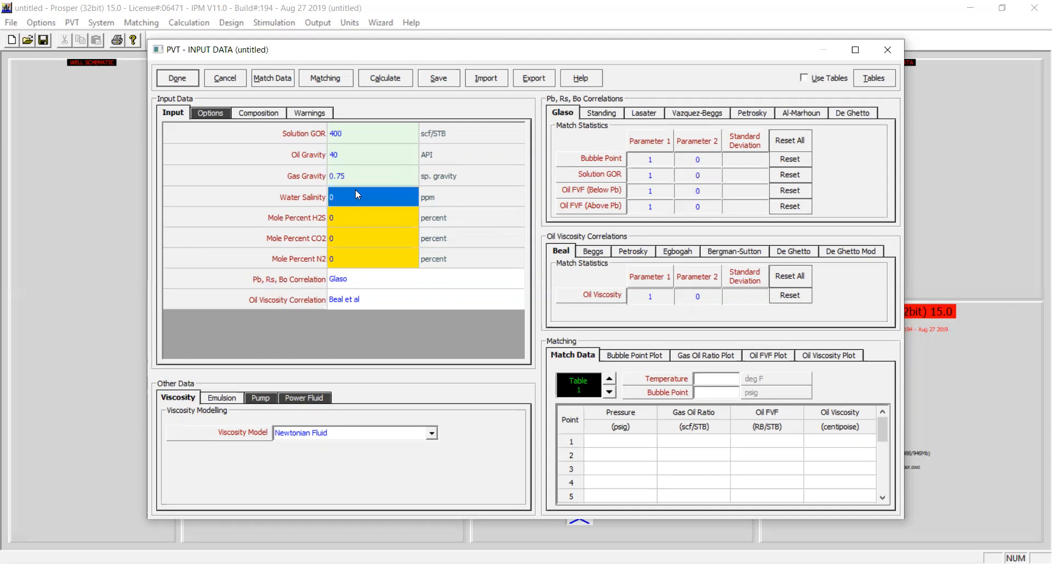
{"action": "left_click_drag", "start_coordinate": [362, 200], "coordinate": [296, 200]}
{"action": "type", "text": "1"}
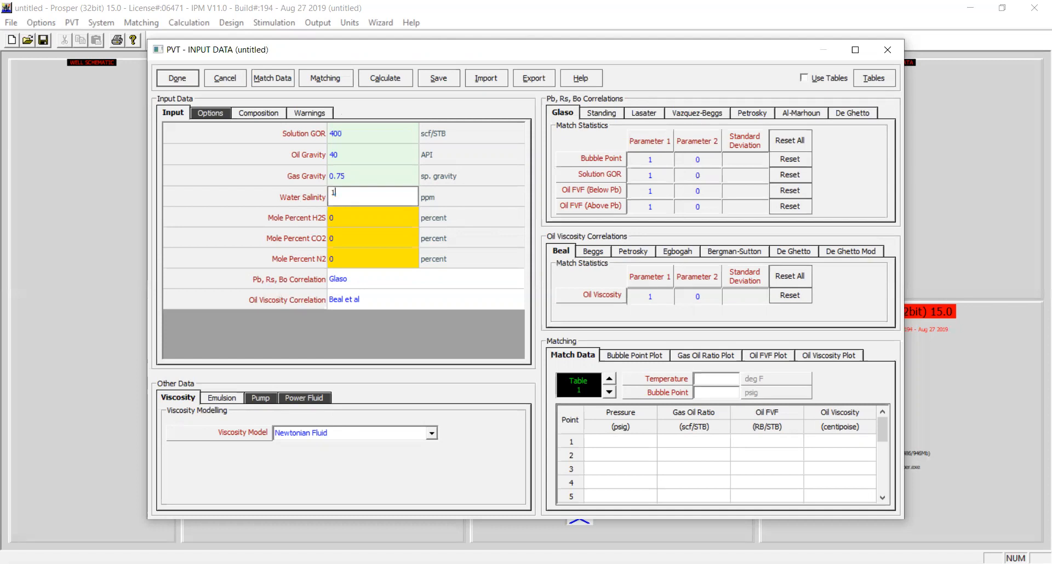
{"action": "type", "text": "0000"}
{"action": "key", "text": "Return"}
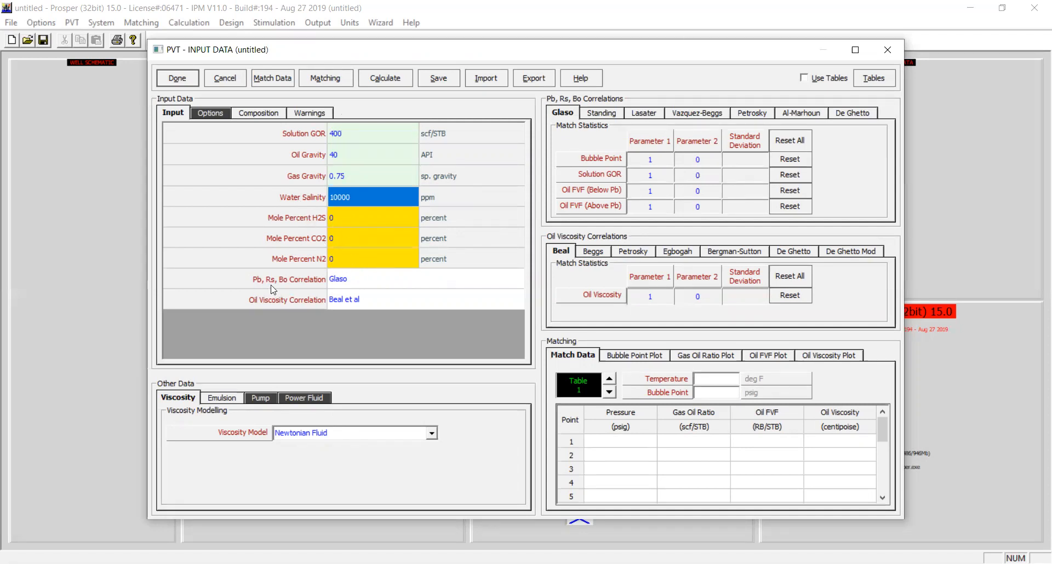
Choose Glaso as the Pb, Rs, Bo correlation and Beal et al as the oil viscosity correlation.
{"action": "left_click", "coordinate": [410, 286]}
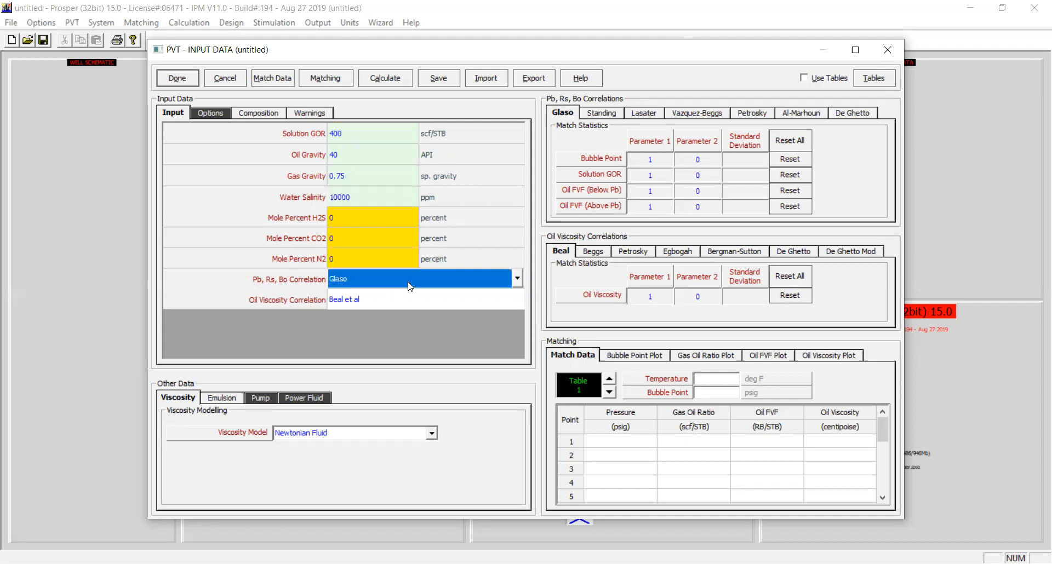
{"action": "left_click", "coordinate": [505, 280]}
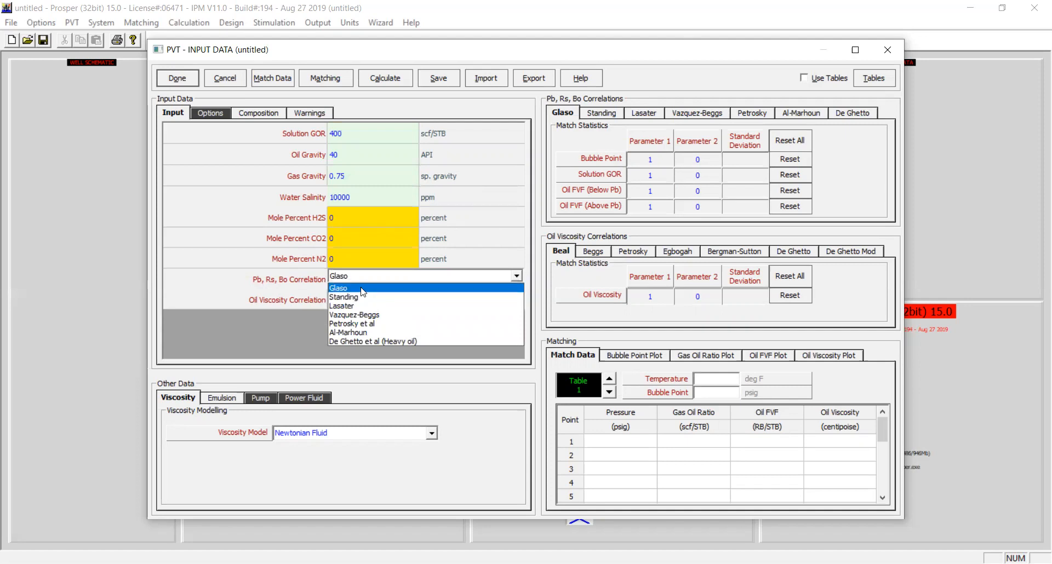
{"action": "left_click", "coordinate": [362, 289]}
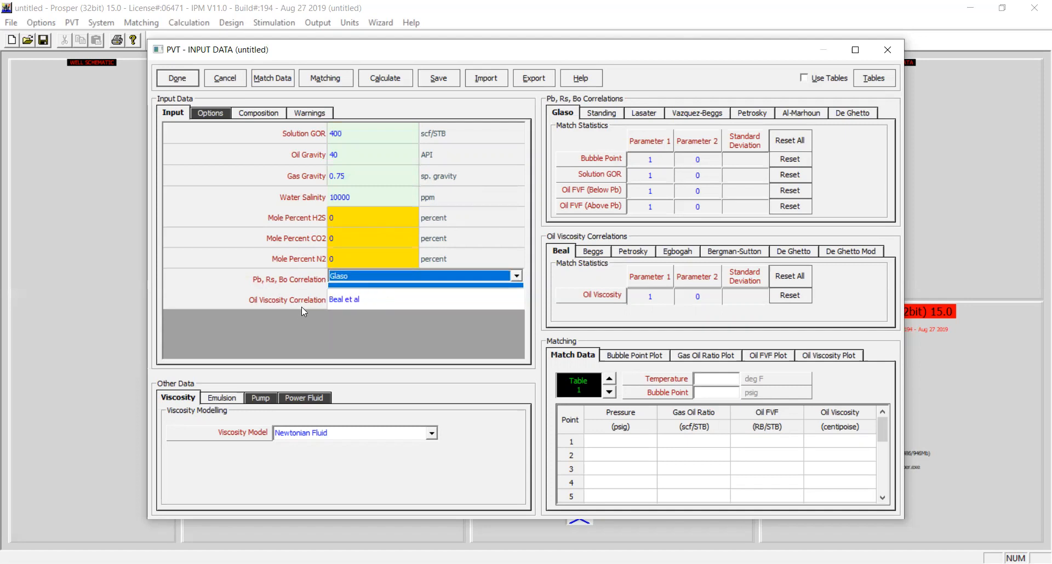
{"action": "left_click", "coordinate": [375, 301]}
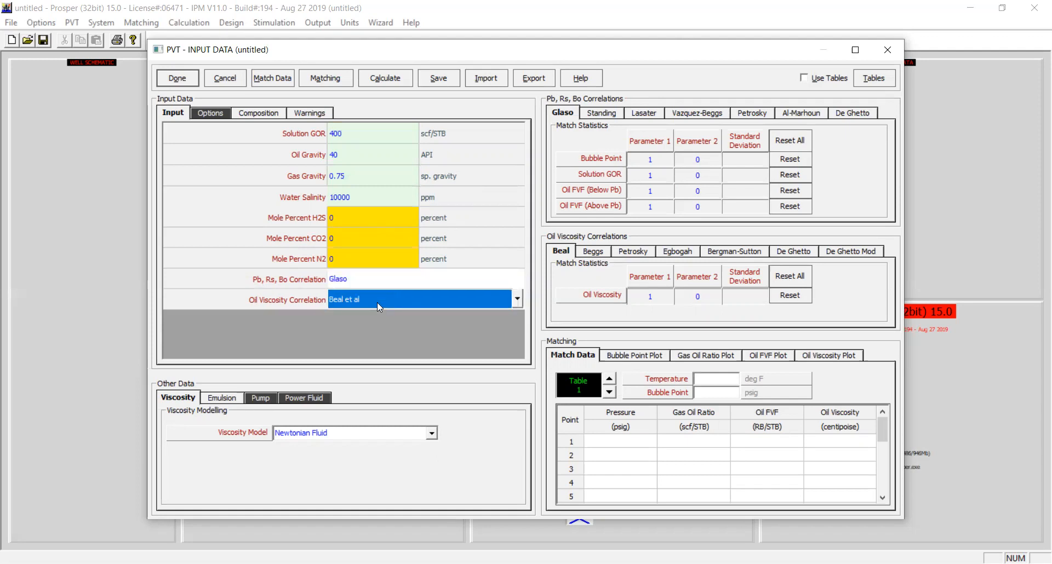
{"action": "left_click", "coordinate": [377, 303]}
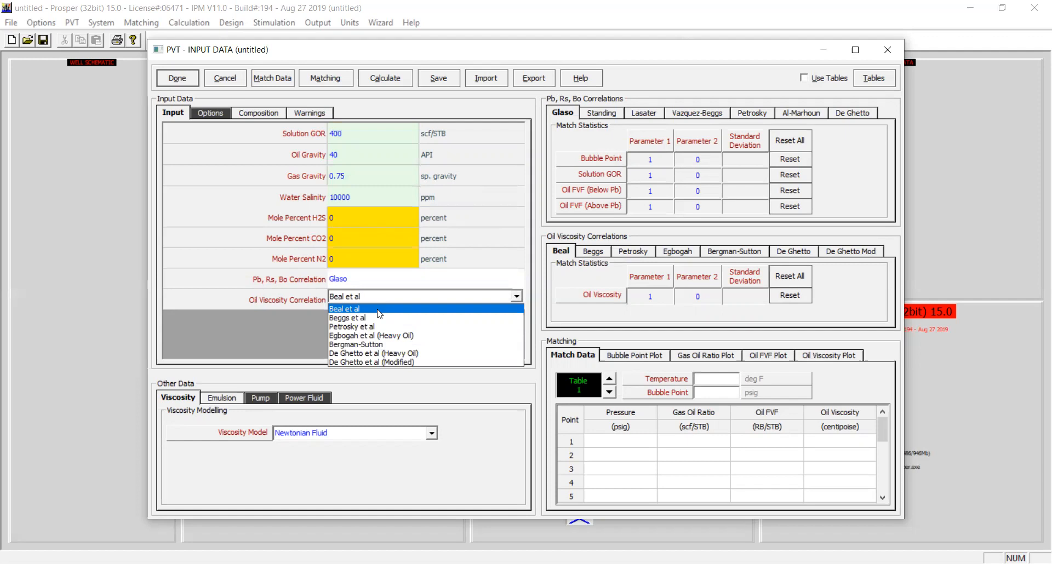
{"action": "left_click", "coordinate": [377, 310]}
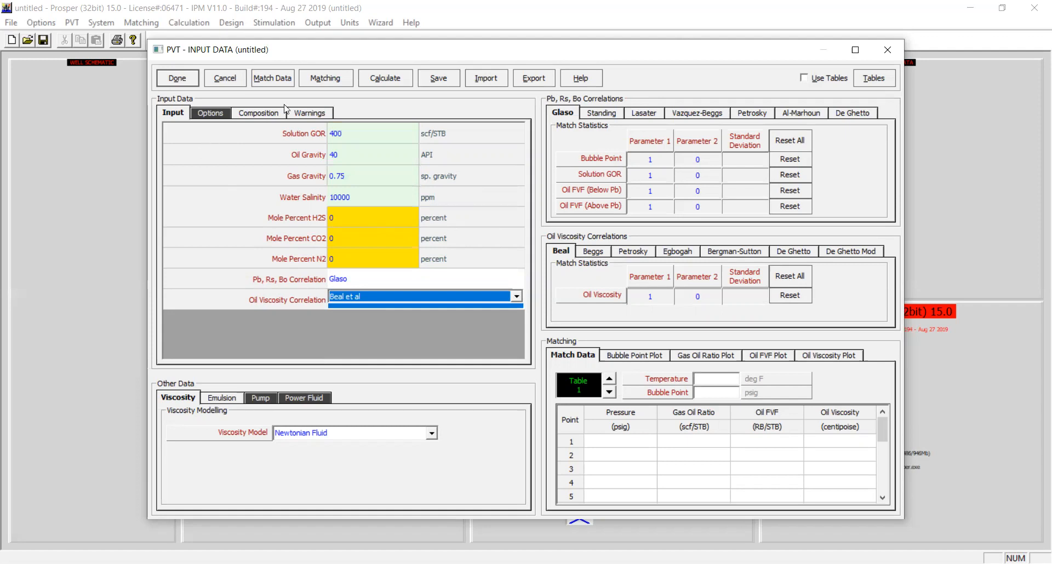
View the PVT matching screen without entering match data, and accept the PVT input data.
{"action": "left_click", "coordinate": [329, 79]}
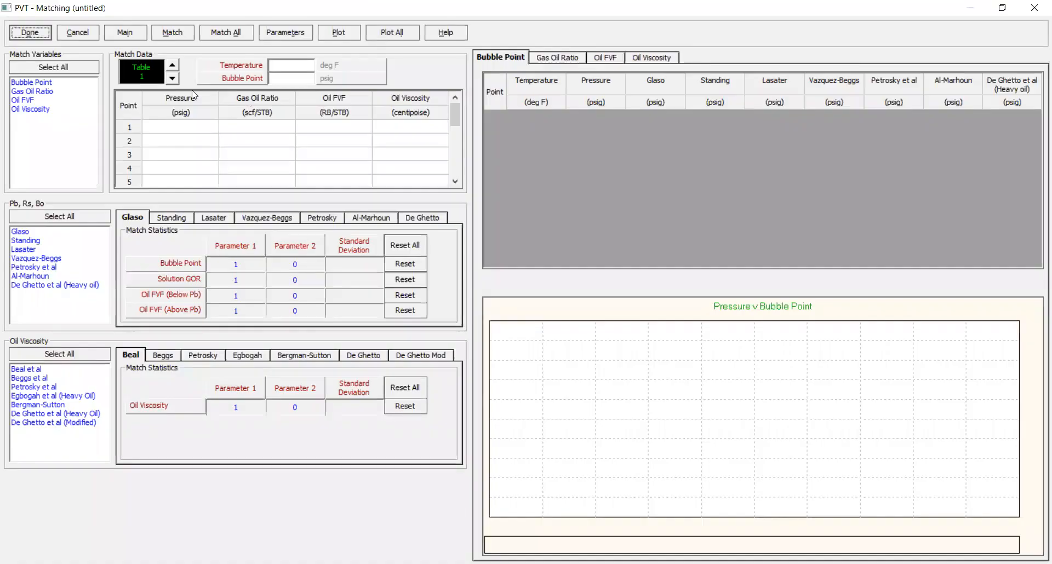
{"action": "left_click", "coordinate": [32, 34]}
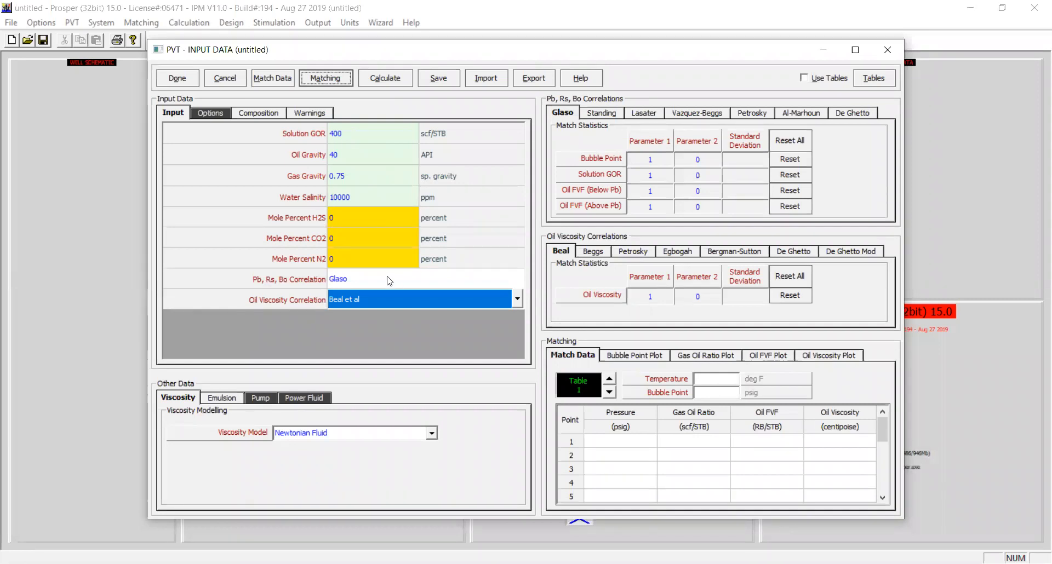
{"action": "left_click", "coordinate": [178, 81]}
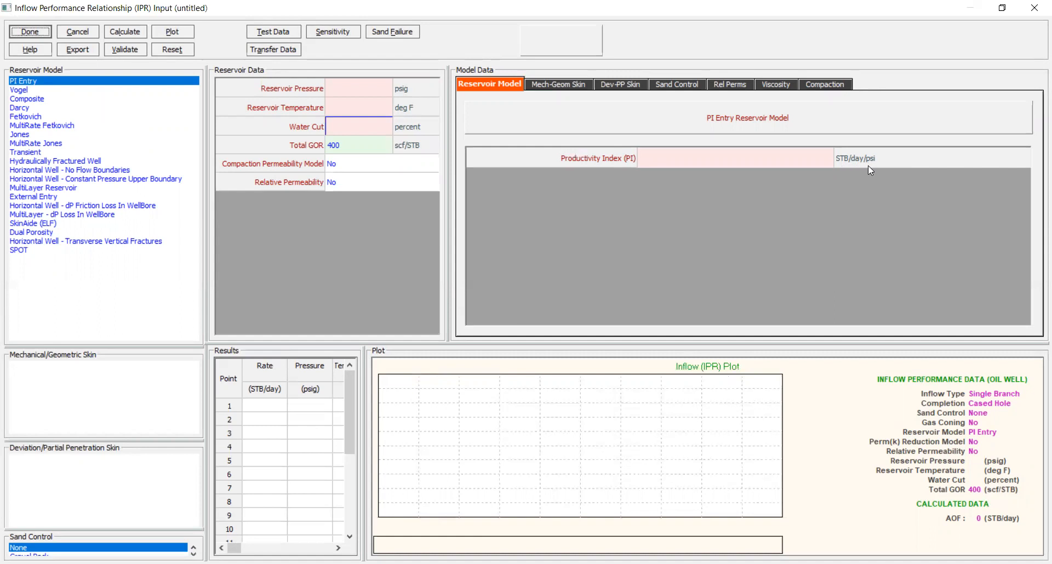
Compare the input requirements of the Vogel, Composite, Darcy, Fetkovich, MultiRate Fetkovich and Jones reservoir models in the IPR input.
{"action": "left_click", "coordinate": [28, 90]}
{"action": "left_click", "coordinate": [40, 99]}
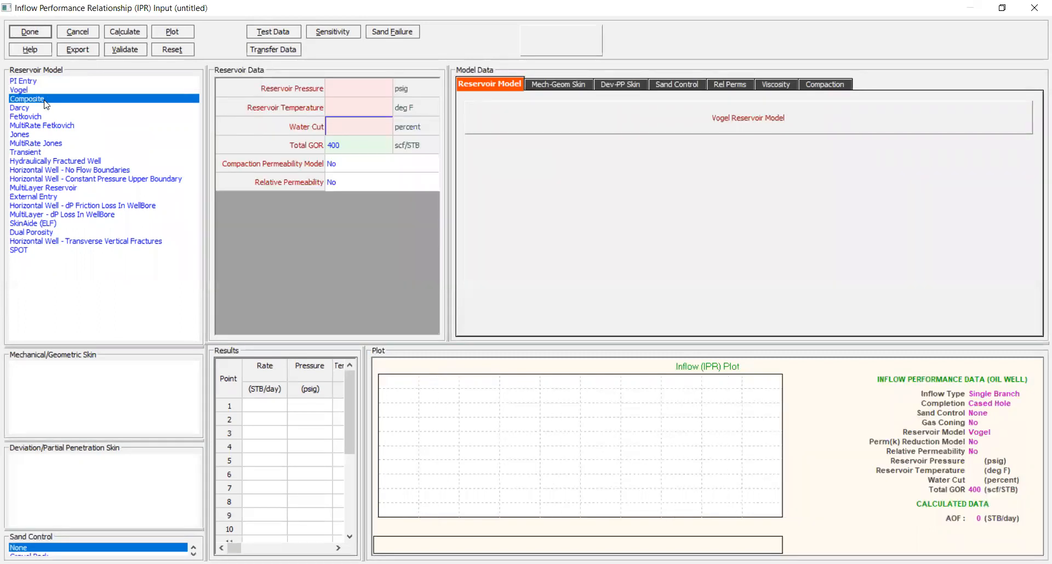
{"action": "left_click", "coordinate": [37, 109]}
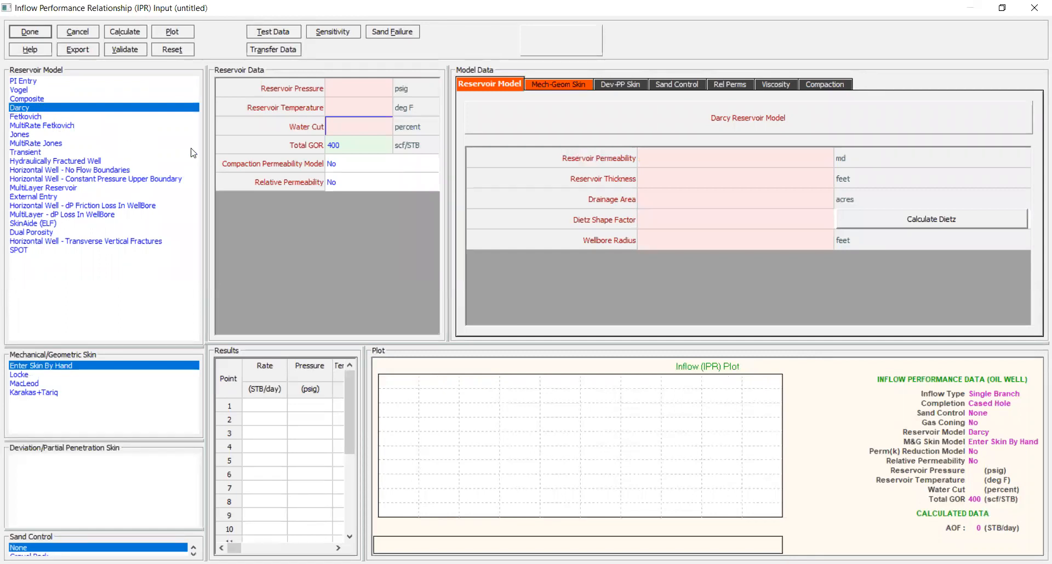
{"action": "left_click", "coordinate": [39, 118]}
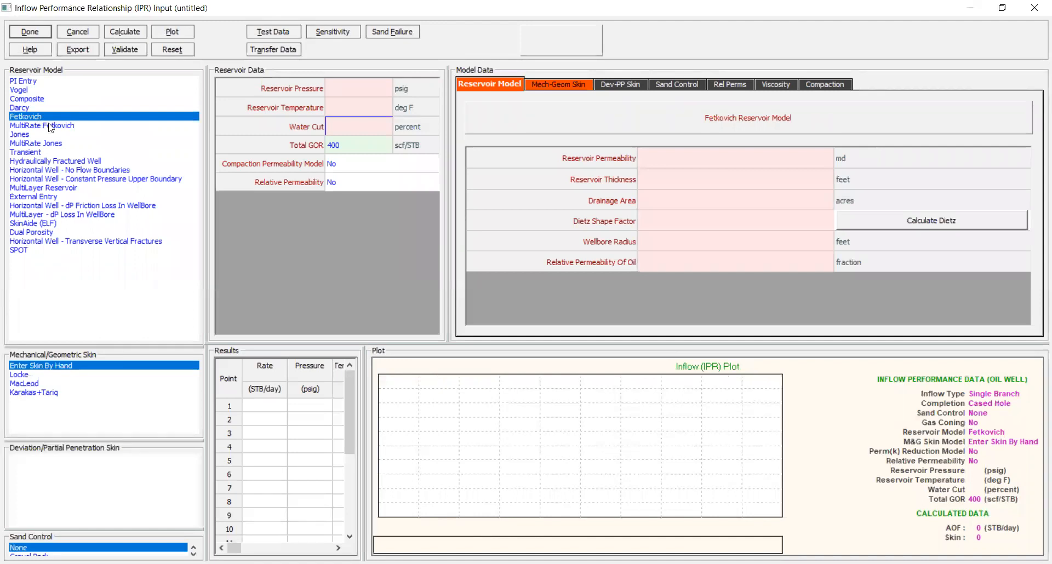
{"action": "left_click", "coordinate": [54, 126]}
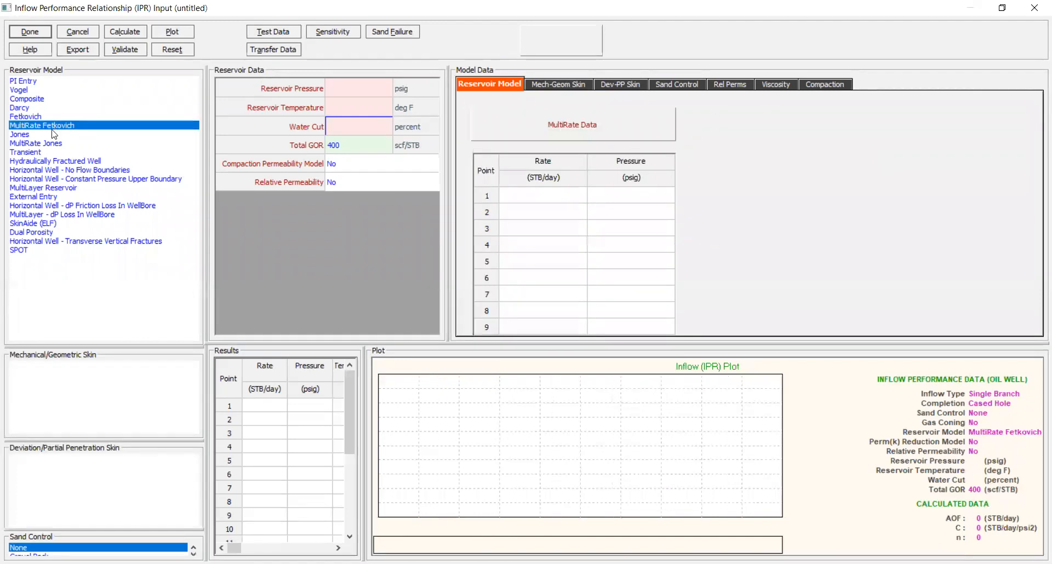
{"action": "left_click", "coordinate": [45, 135]}
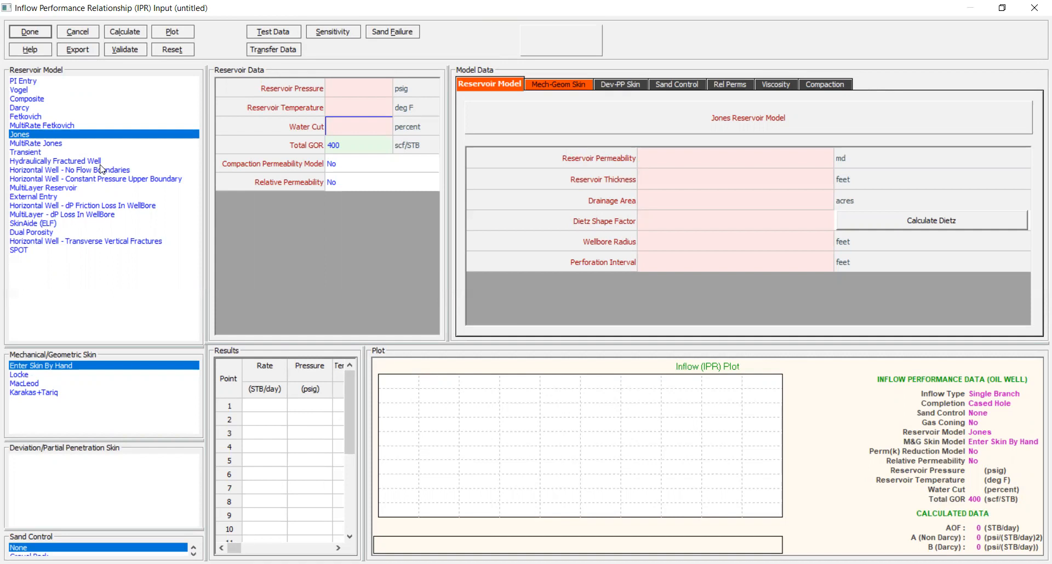
Set the reservoir model to Vogel and leave the IPR input without reviewing the validation errors.
{"action": "left_click", "coordinate": [38, 93]}
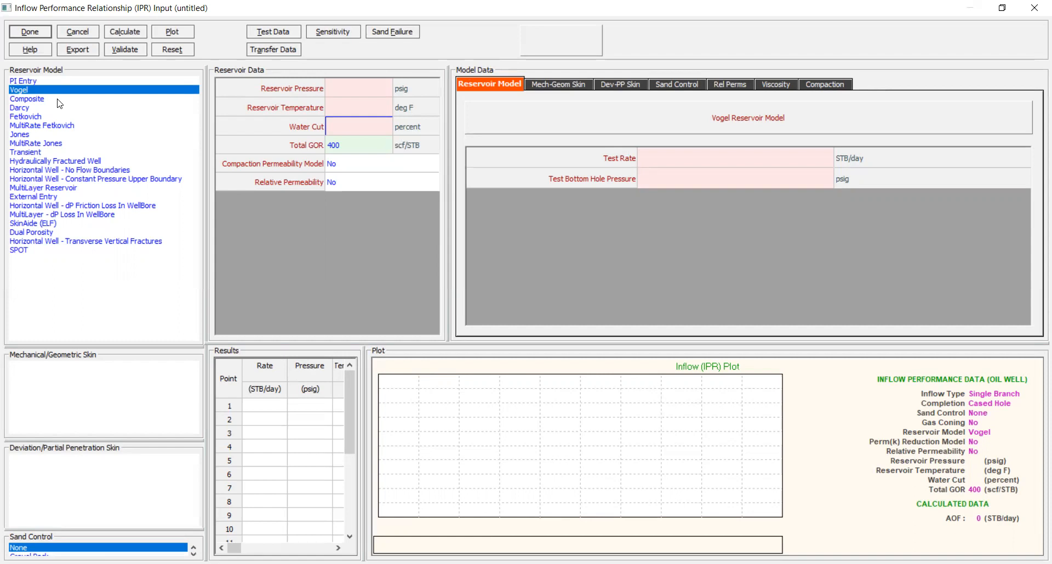
{"action": "left_click", "coordinate": [30, 32]}
{"action": "left_click", "coordinate": [628, 317]}
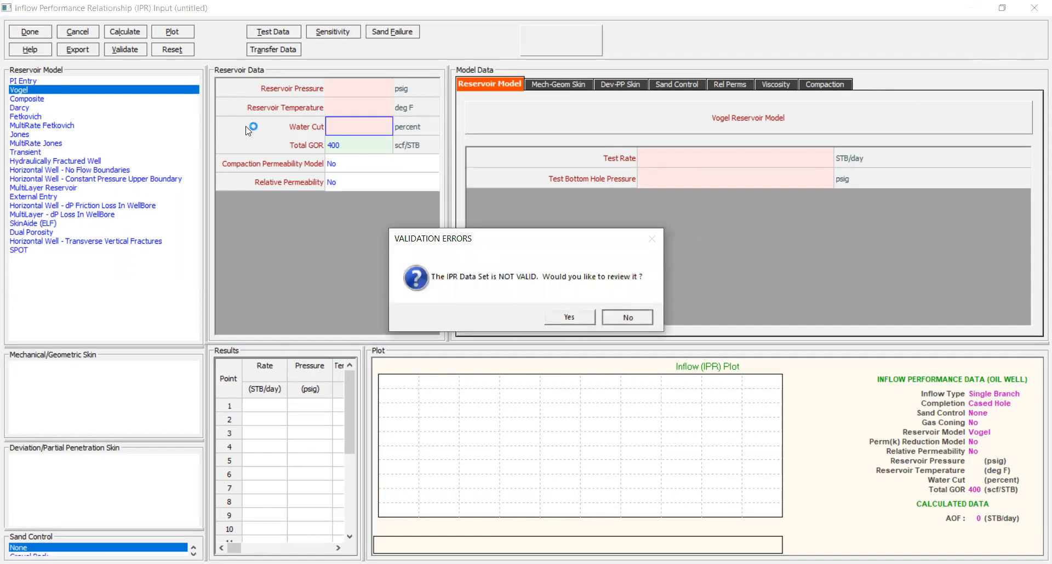
Look up the keyword vogel in the online manual's index and read through the VLP Matching - VLP/IPR topic.
{"action": "left_click", "coordinate": [410, 23]}
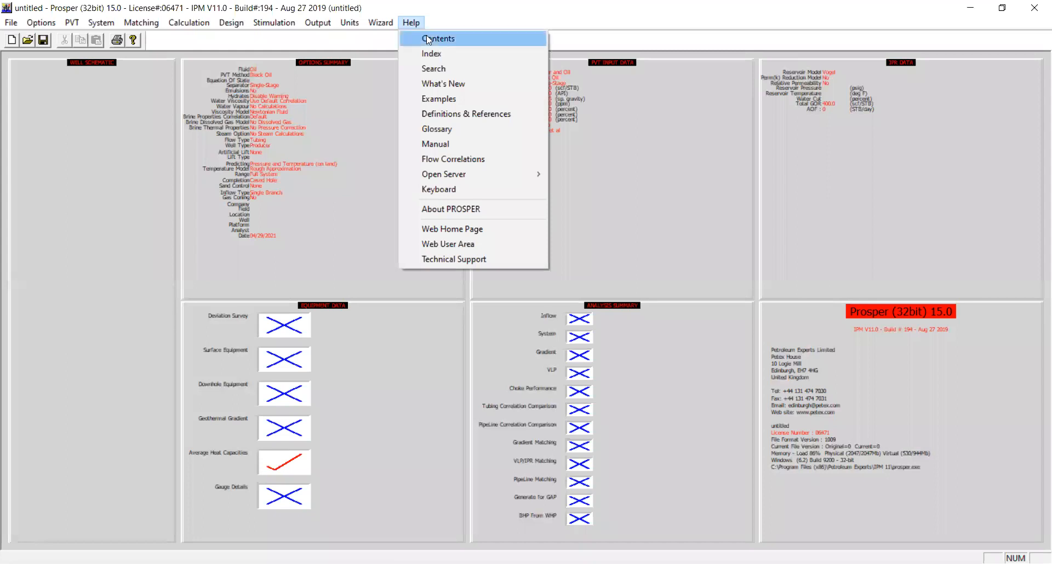
{"action": "left_click", "coordinate": [453, 37]}
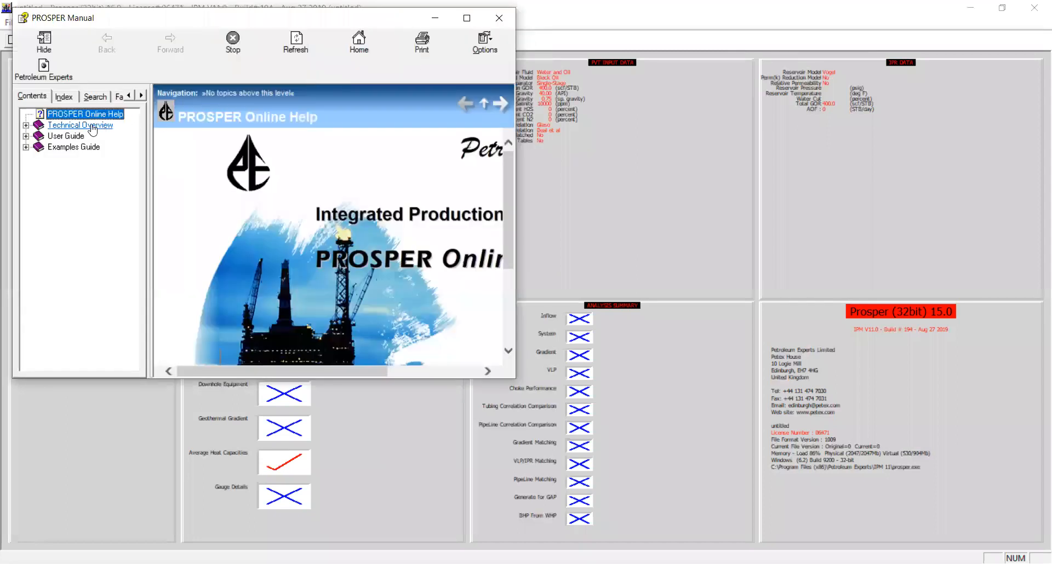
{"action": "left_click", "coordinate": [73, 97]}
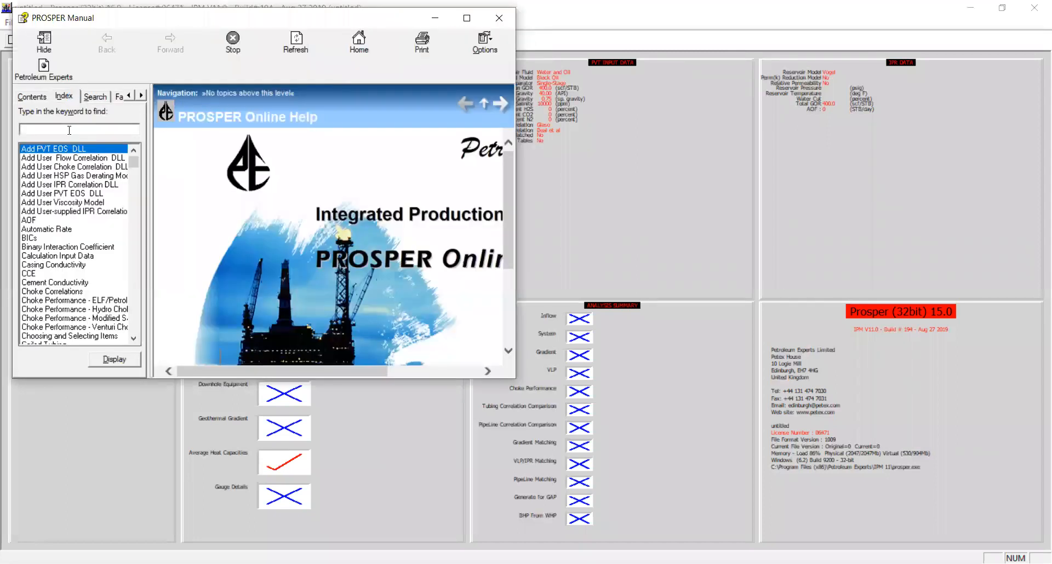
{"action": "type", "text": "vogel"}
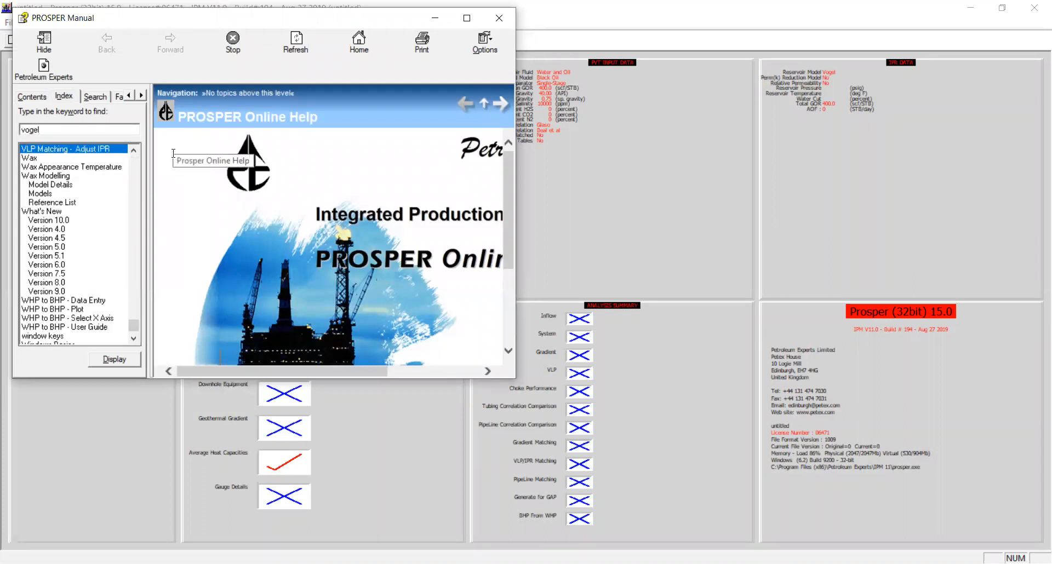
{"action": "key", "text": "Return"}
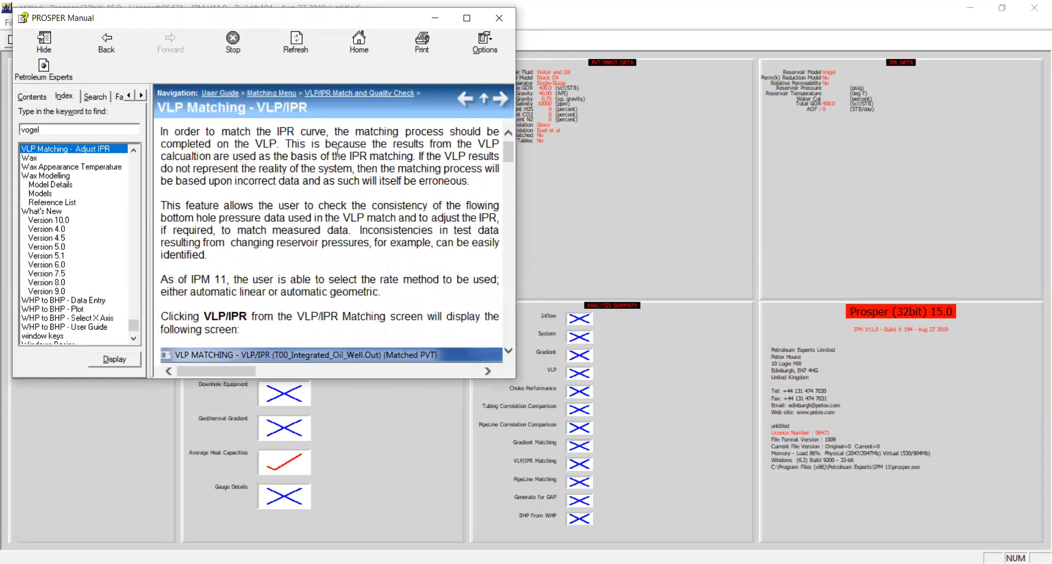
{"action": "left_click", "coordinate": [466, 17]}
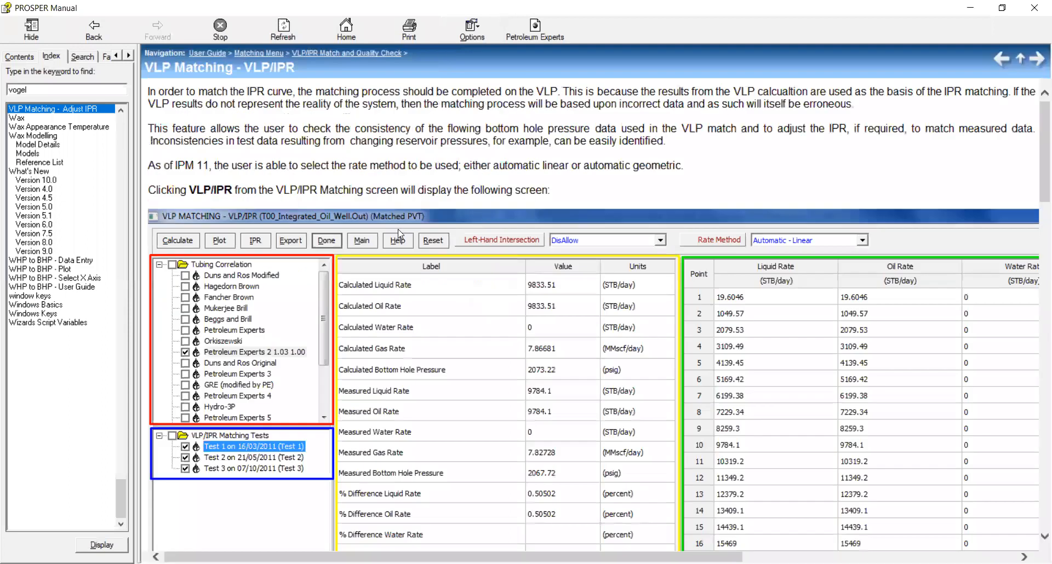
{"action": "scroll", "coordinate": [504, 197], "scroll_direction": "down", "scroll_amount": 3}
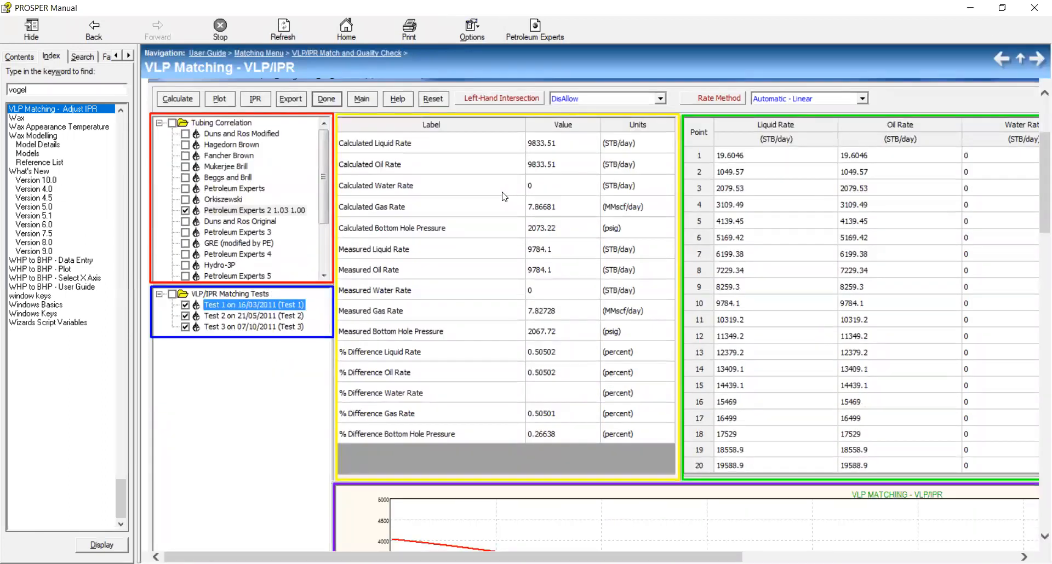
{"action": "scroll", "coordinate": [504, 196], "scroll_direction": "down", "scroll_amount": 13}
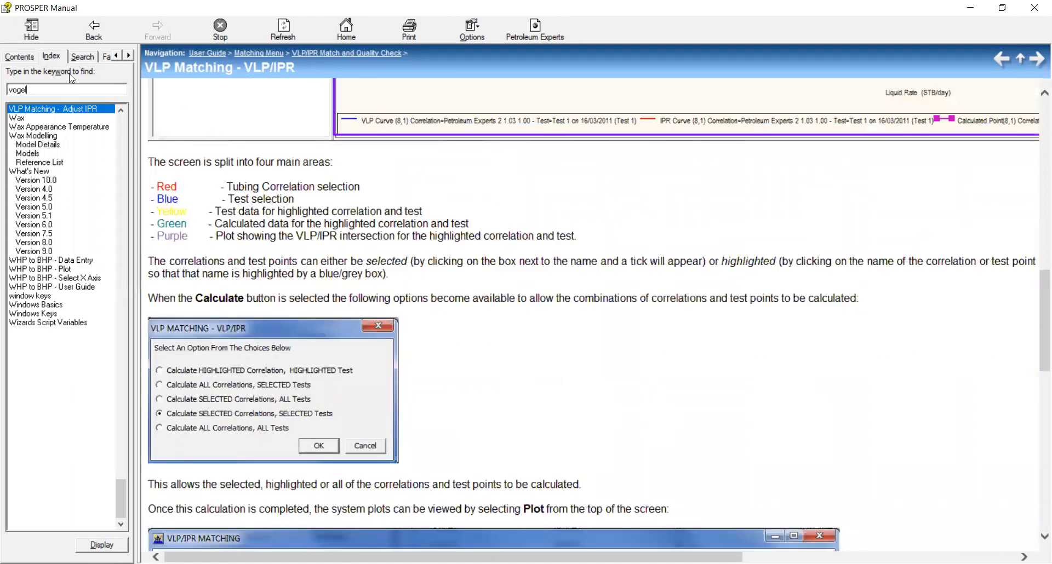
Run a full-text search for vogel in the manual and read the Vogel topic with its inflow equation, closing the manual at the end.
{"action": "left_click", "coordinate": [33, 56]}
{"action": "left_click", "coordinate": [86, 57]}
{"action": "left_click", "coordinate": [70, 89]}
{"action": "key", "text": "Return"}
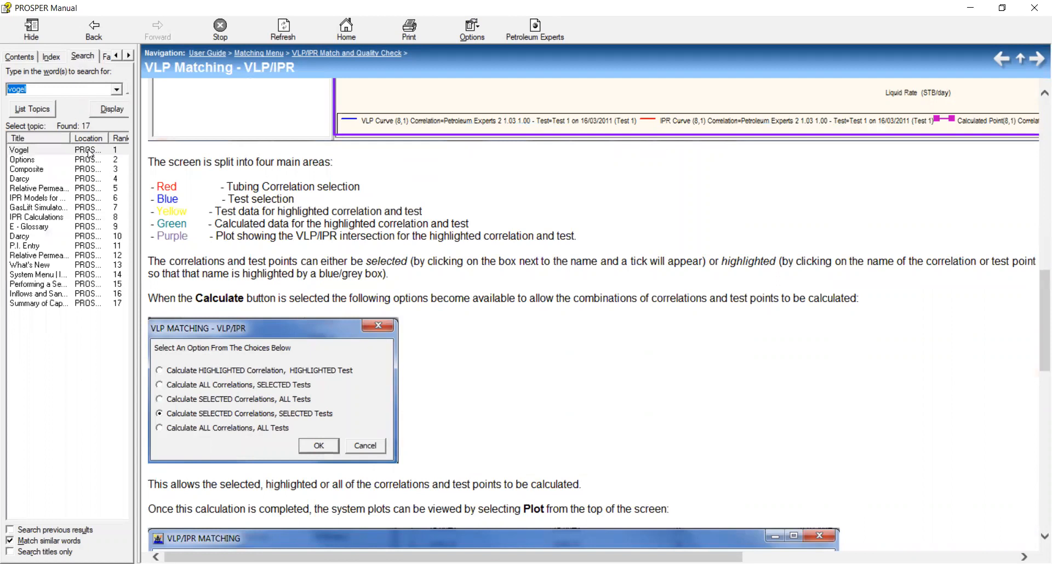
{"action": "double_click", "coordinate": [90, 150]}
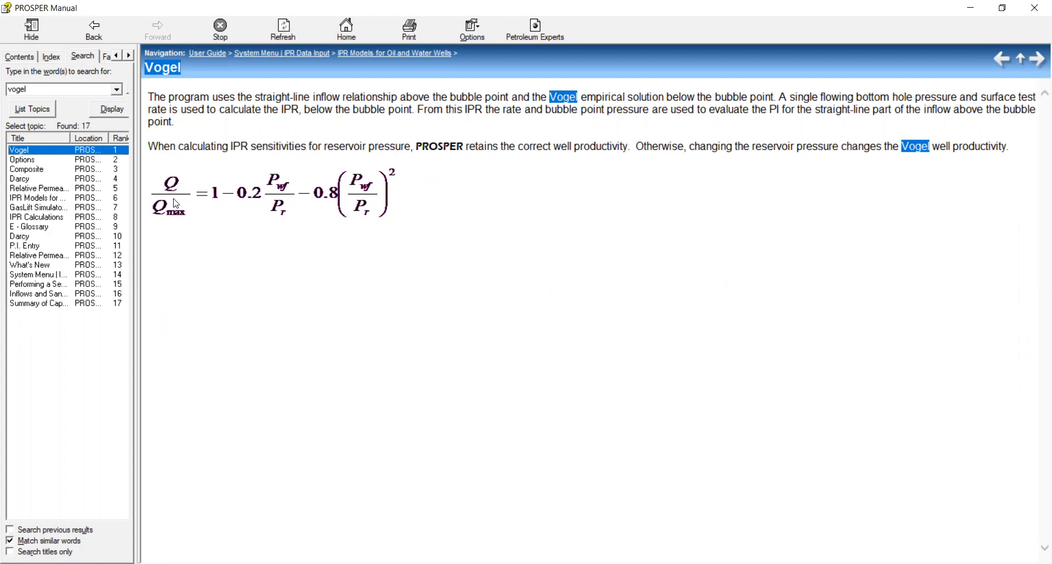
{"action": "left_click", "coordinate": [1036, 9]}
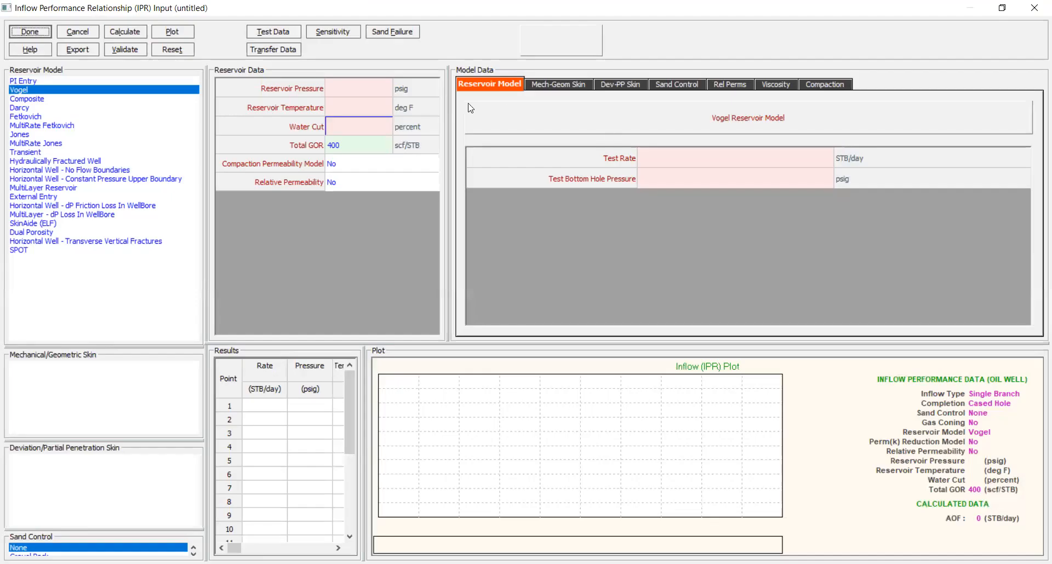
For the Vogel model, set the reservoir pressure to 3500 psig, reservoir temperature to 250 deg F and water cut to 0 percent.
{"action": "left_click", "coordinate": [100, 90]}
{"action": "left_click", "coordinate": [344, 94]}
{"action": "type", "text": "3500"}
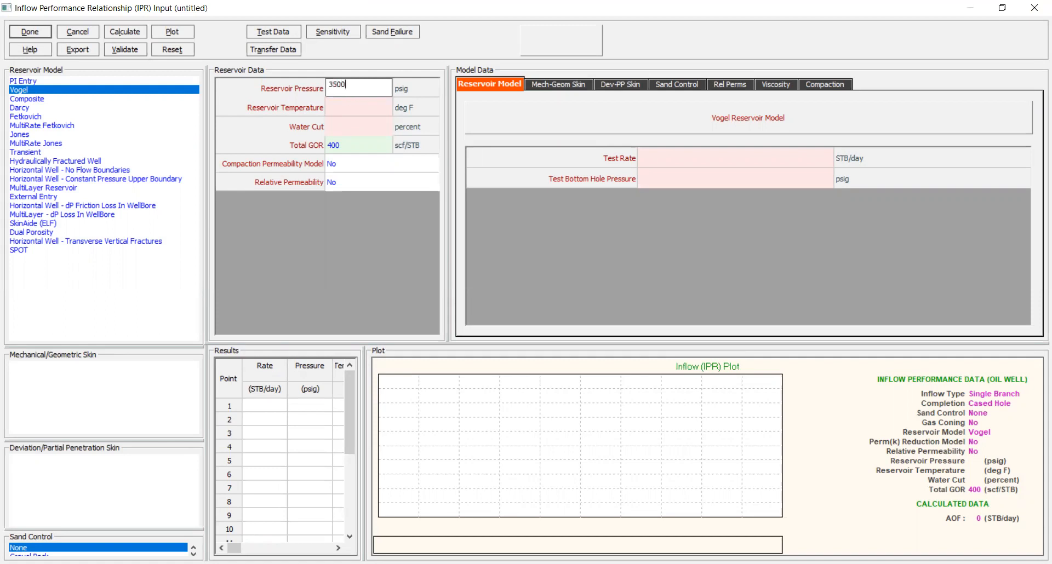
{"action": "left_click", "coordinate": [333, 115]}
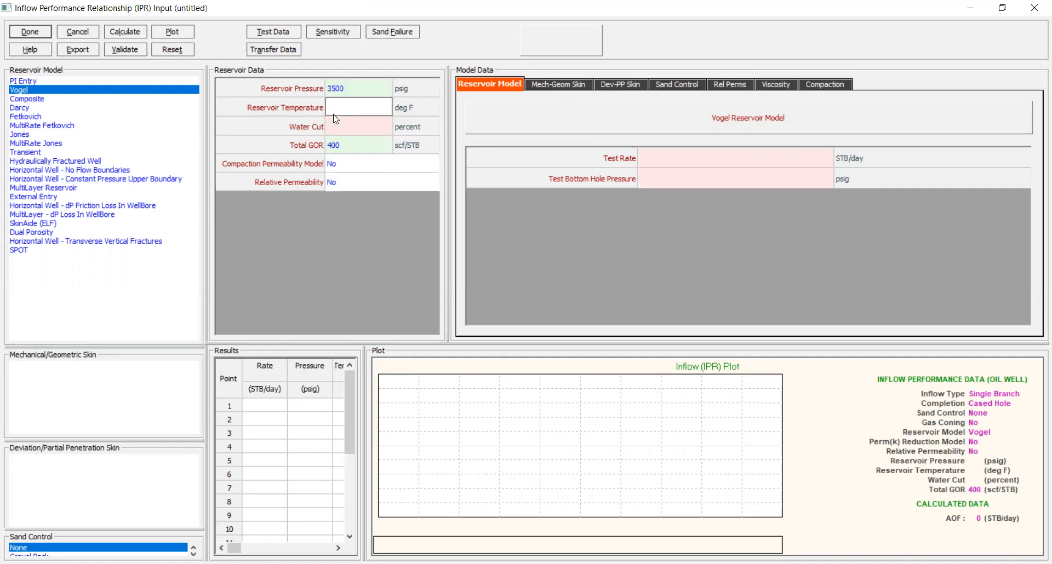
{"action": "type", "text": "250"}
{"action": "left_click", "coordinate": [336, 121]}
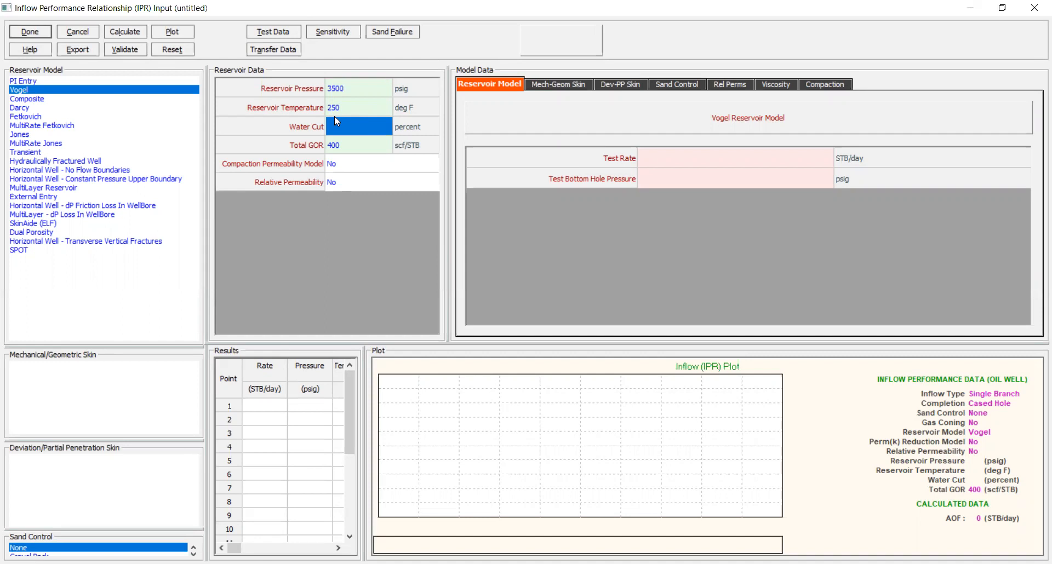
{"action": "type", "text": "0"}
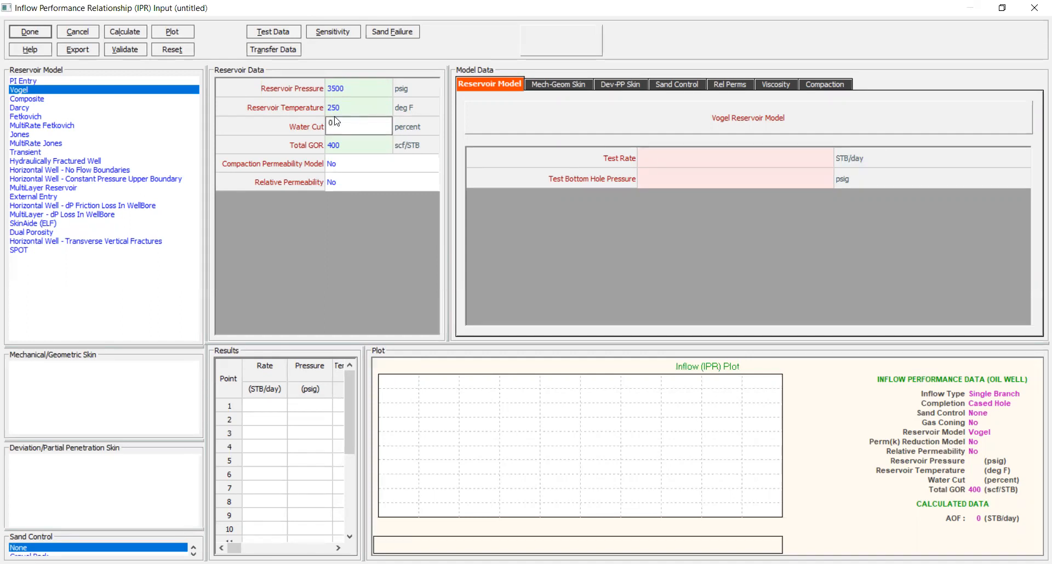
{"action": "left_click", "coordinate": [358, 145]}
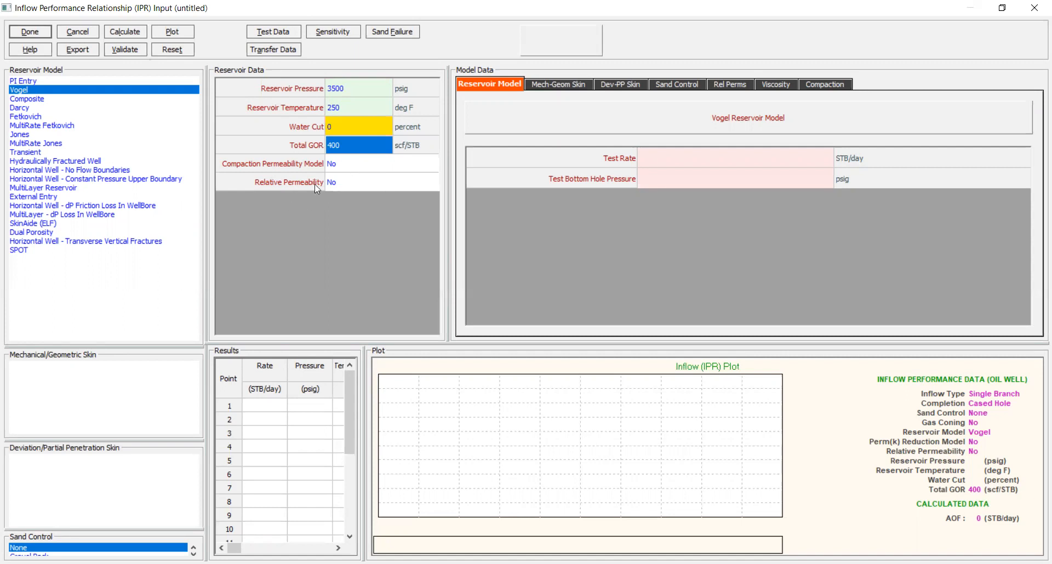
Set the relative permeability option to No in the reservoir data.
{"action": "left_click", "coordinate": [354, 186]}
{"action": "left_click", "coordinate": [431, 182]}
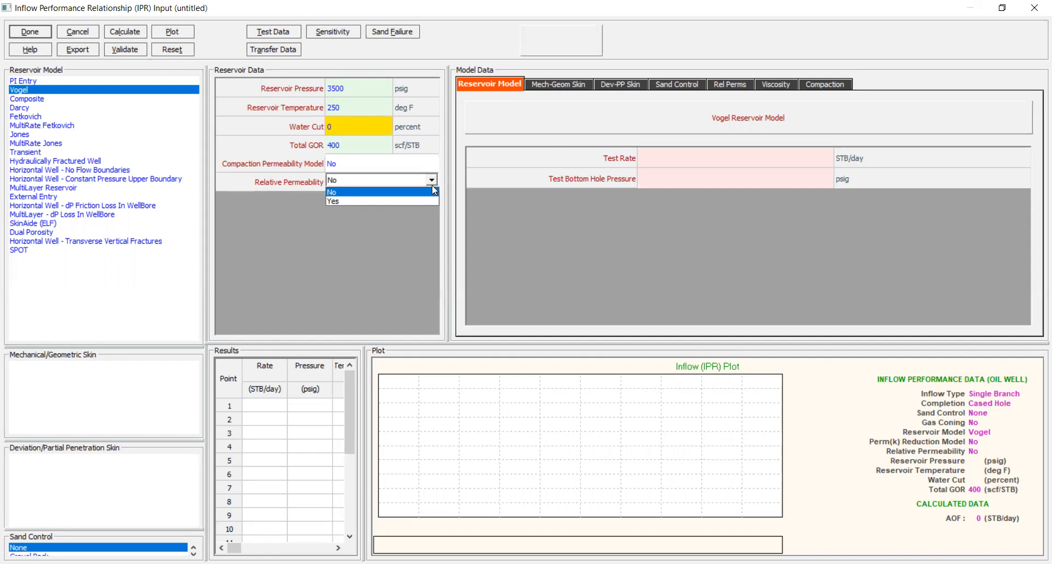
{"action": "left_click", "coordinate": [400, 189]}
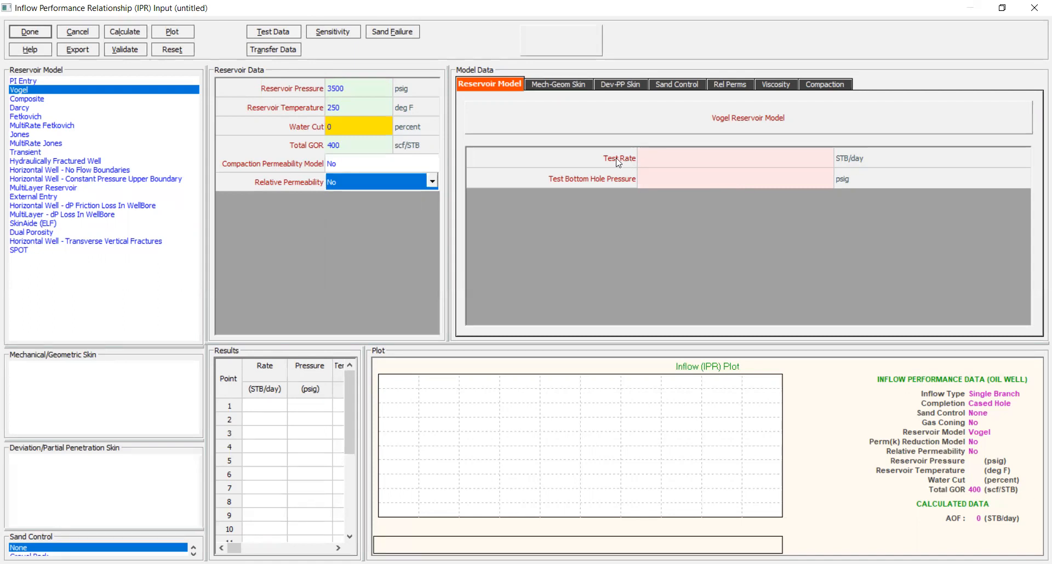
Set the Vogel test rate to 250 STB/day and test bottom hole pressure to 2500 psig, and calculate the IPR.
{"action": "left_click", "coordinate": [677, 165]}
{"action": "type", "text": "2"}
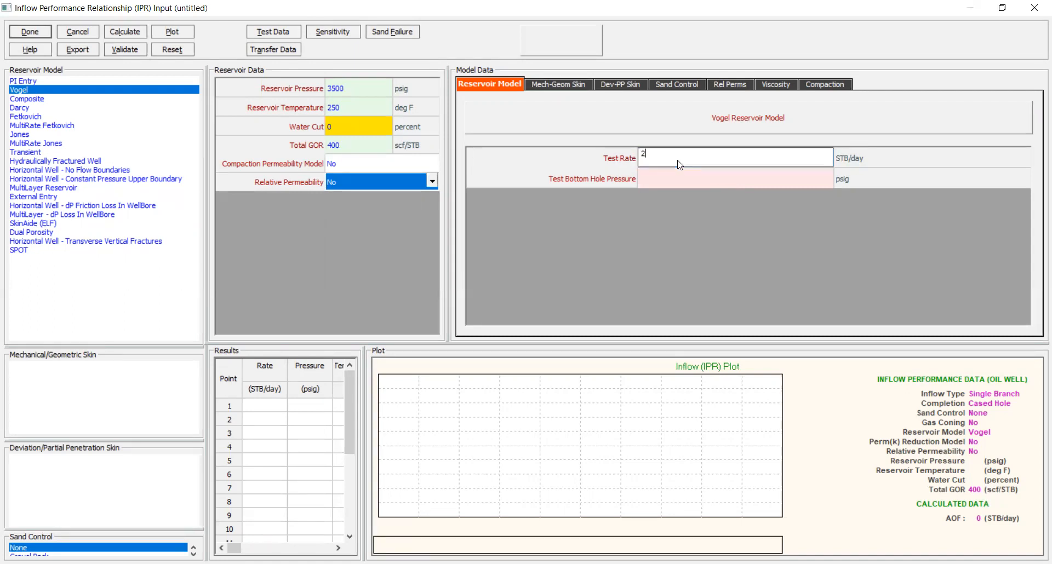
{"action": "type", "text": "50"}
{"action": "key", "text": "Return"}
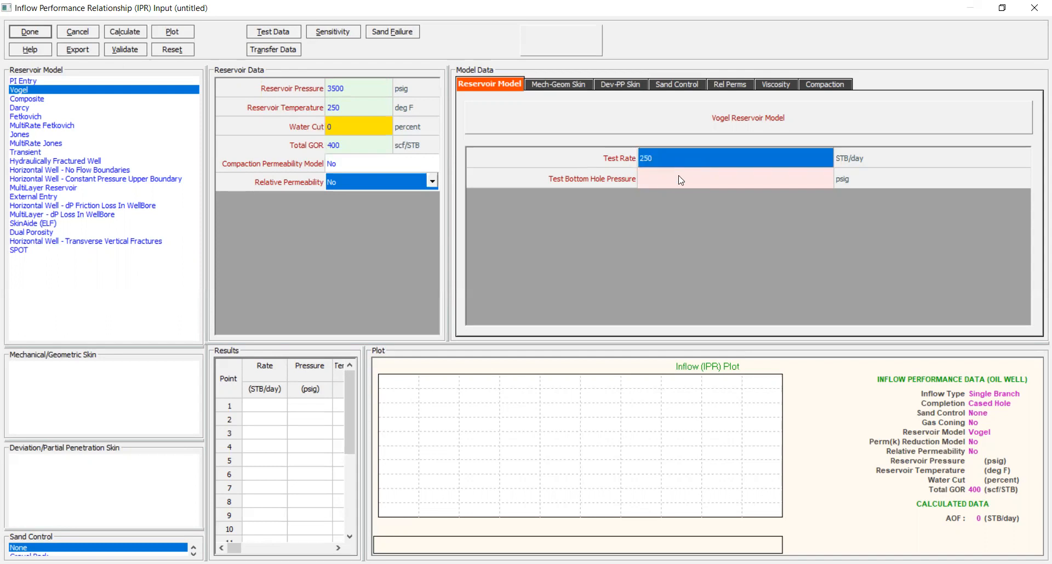
{"action": "left_click", "coordinate": [678, 176]}
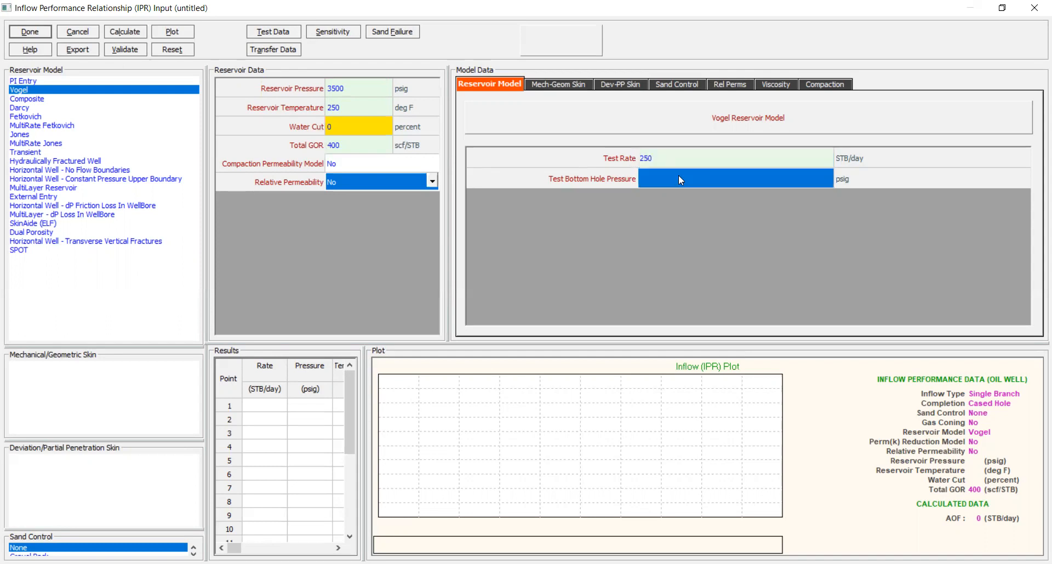
{"action": "type", "text": "2500"}
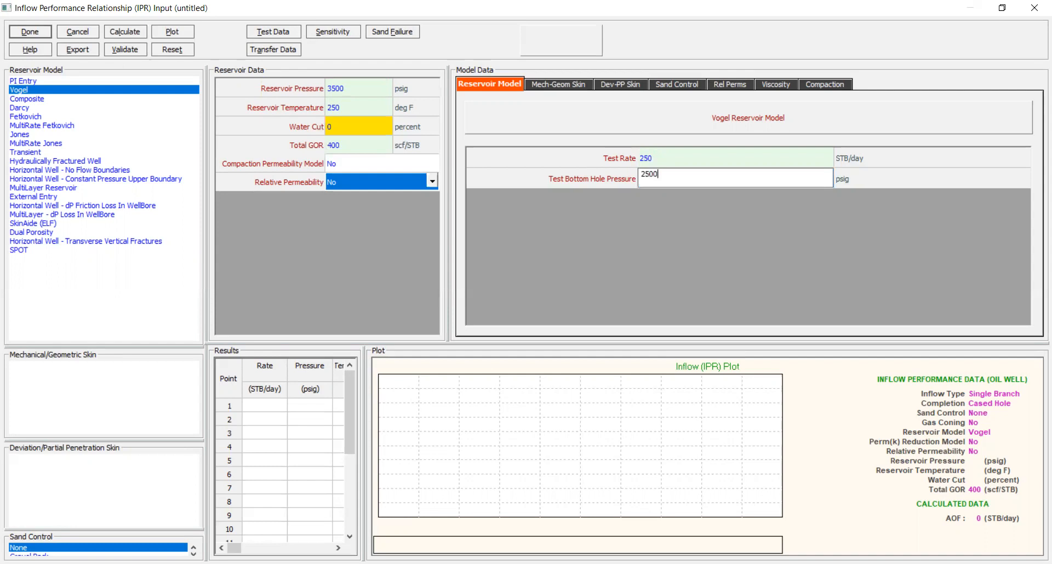
{"action": "key", "text": "Return"}
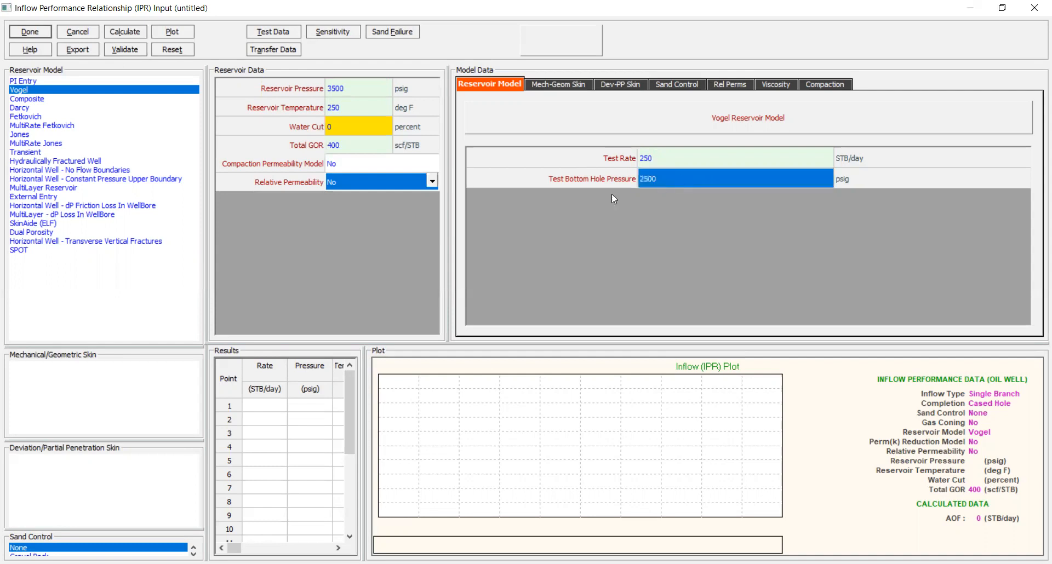
{"action": "left_click", "coordinate": [132, 35]}
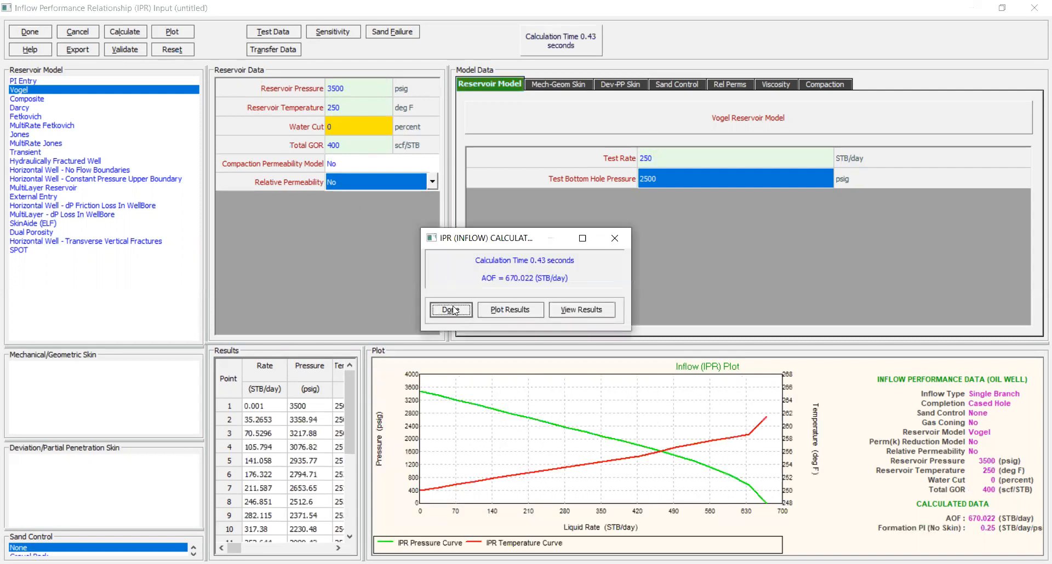
{"action": "left_click", "coordinate": [451, 310]}
Enlarge the IPR results table and plot area, and review all calculated points and the available table options.
{"action": "left_click_drag", "start_coordinate": [464, 178], "coordinate": [464, 171]}
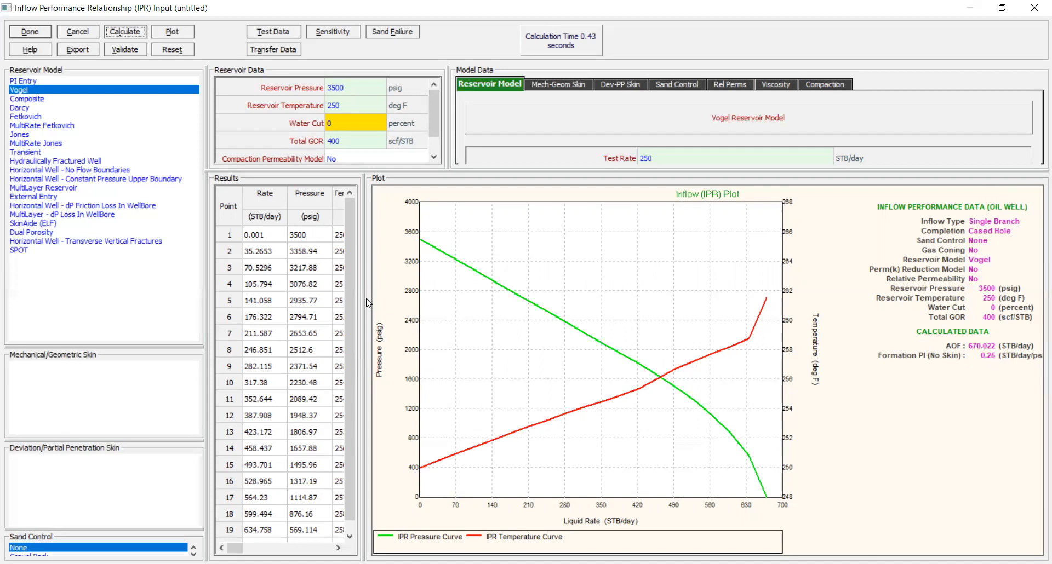
{"action": "left_click_drag", "start_coordinate": [394, 300], "coordinate": [573, 291]}
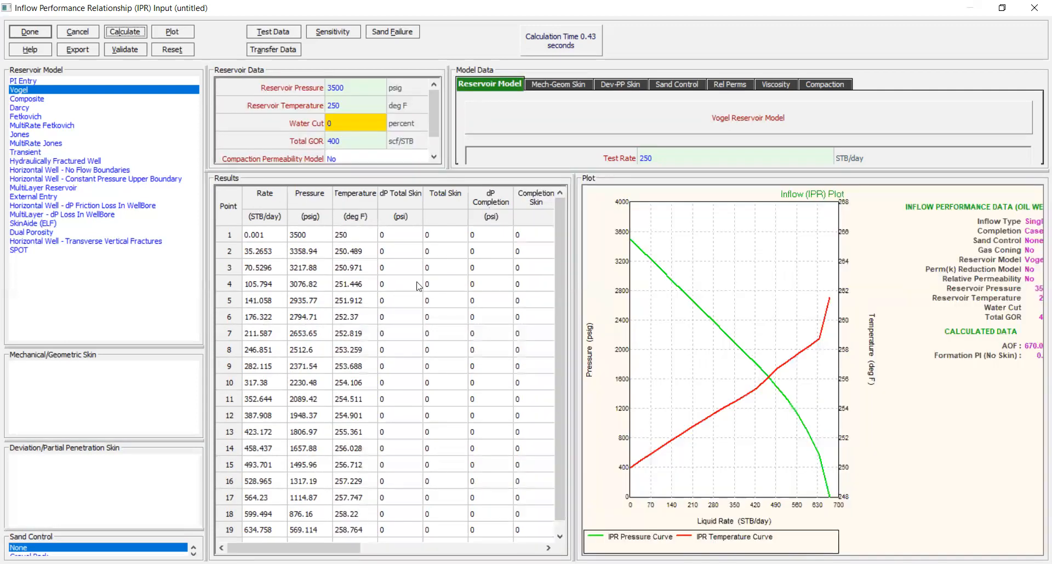
{"action": "left_click", "coordinate": [235, 201]}
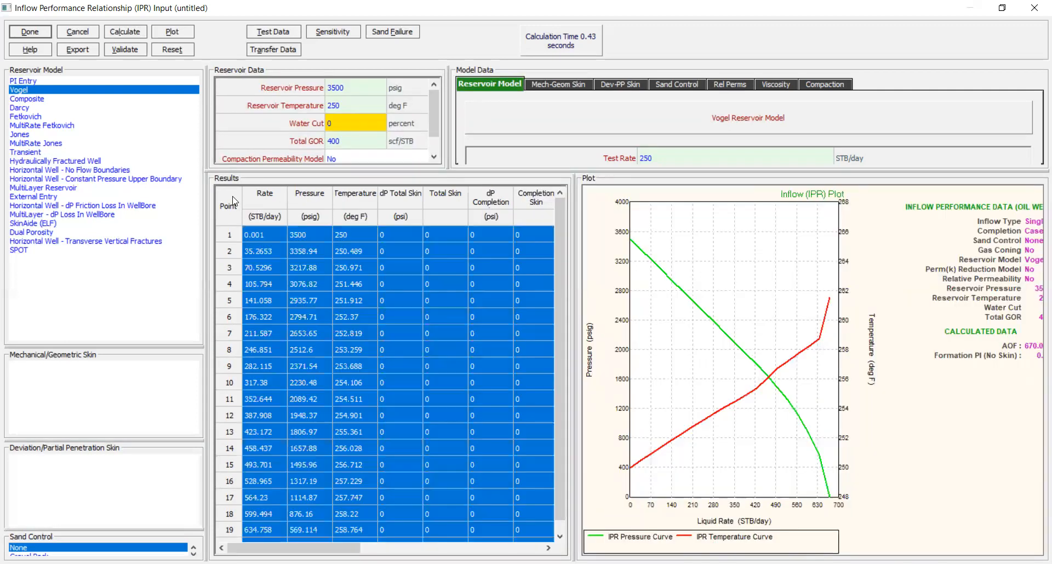
{"action": "right_click", "coordinate": [325, 249]}
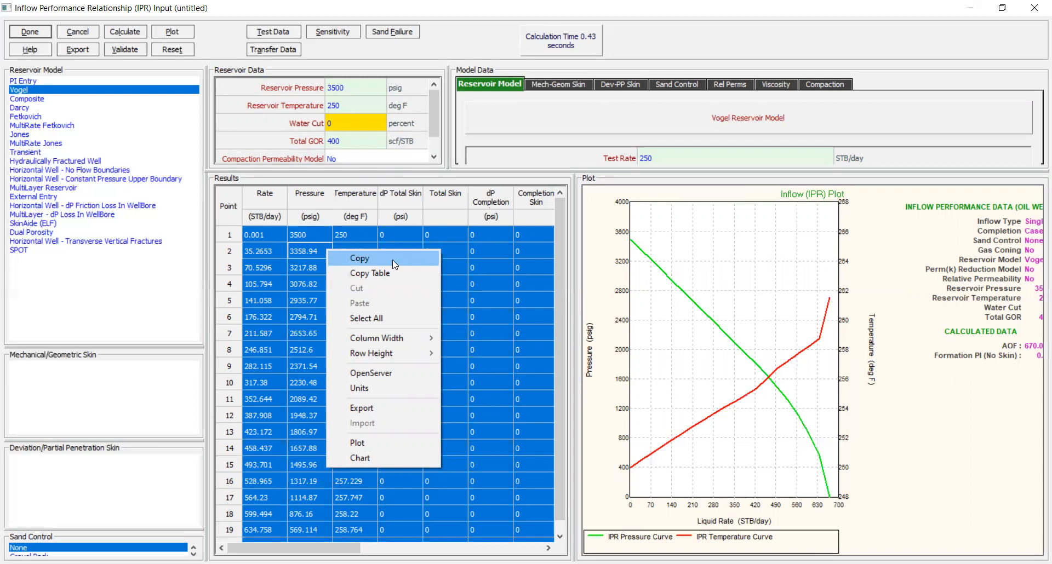
{"action": "left_click", "coordinate": [582, 215]}
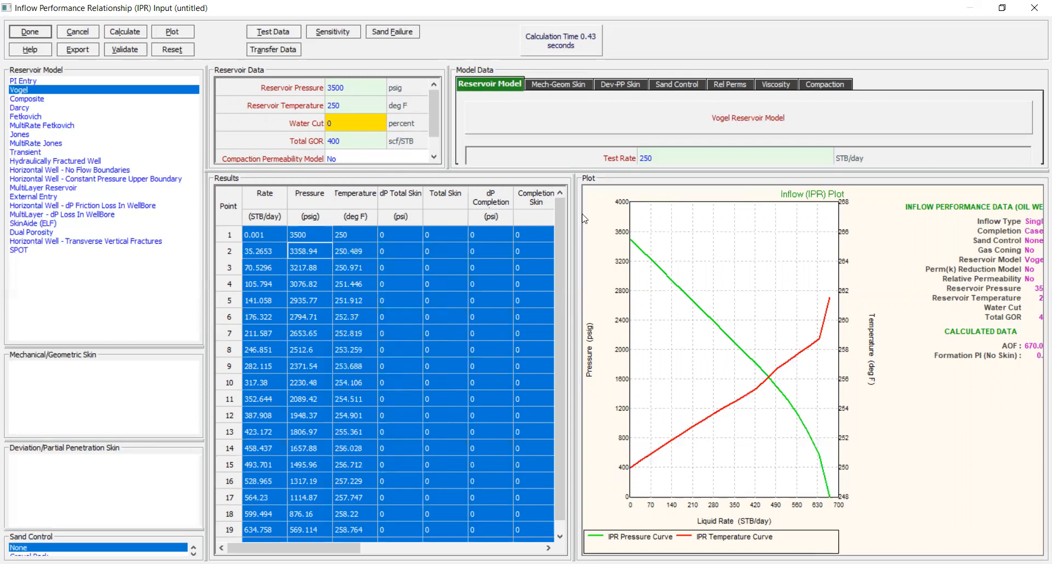
Plot the IPR results with only Pressure against Rate, close the plot and accept the IPR input.
{"action": "left_click", "coordinate": [187, 35]}
{"action": "left_click", "coordinate": [206, 41]}
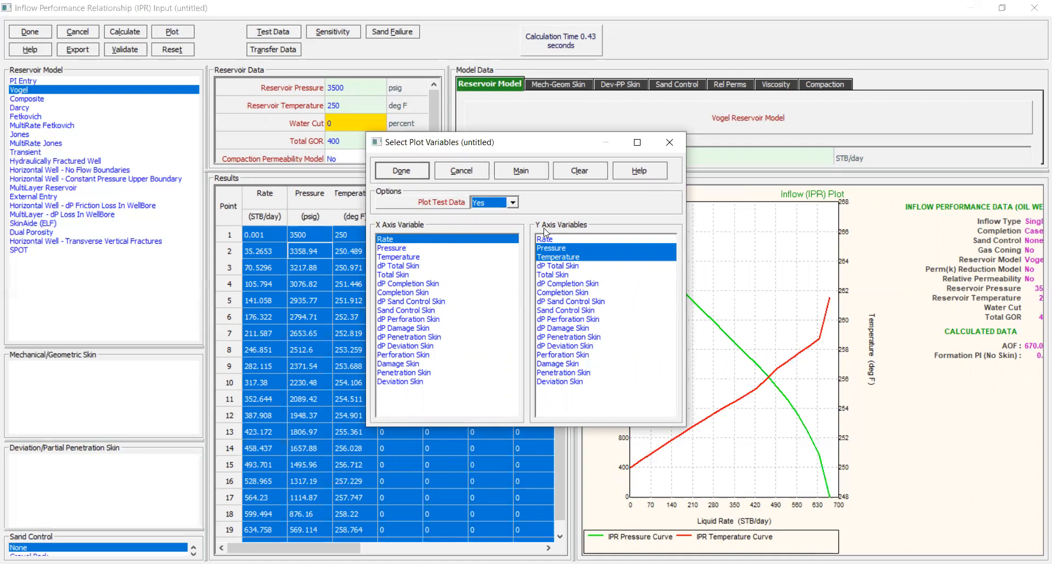
{"action": "left_click", "coordinate": [576, 257]}
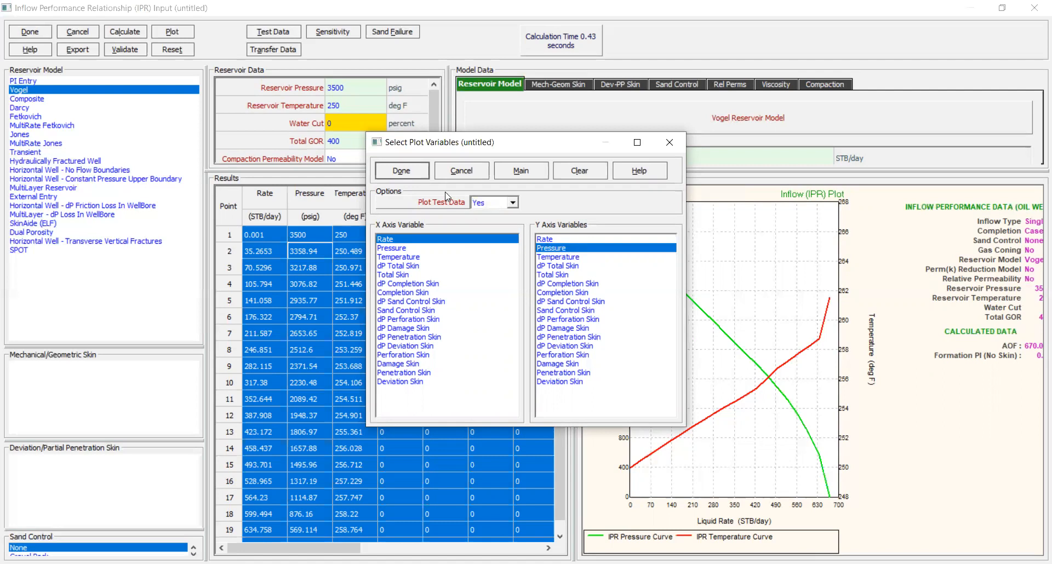
{"action": "left_click", "coordinate": [411, 173]}
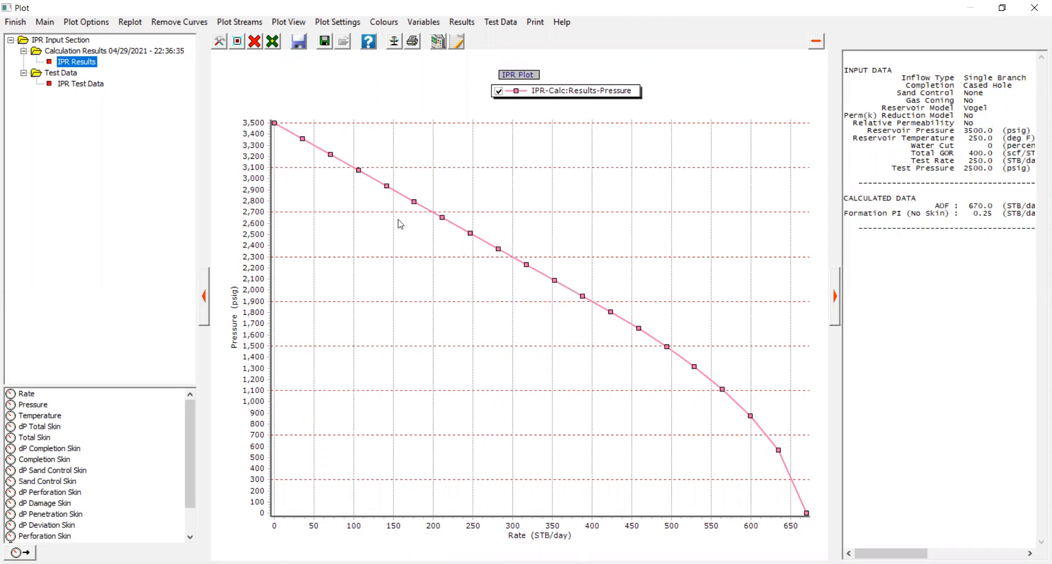
{"action": "left_click", "coordinate": [18, 24]}
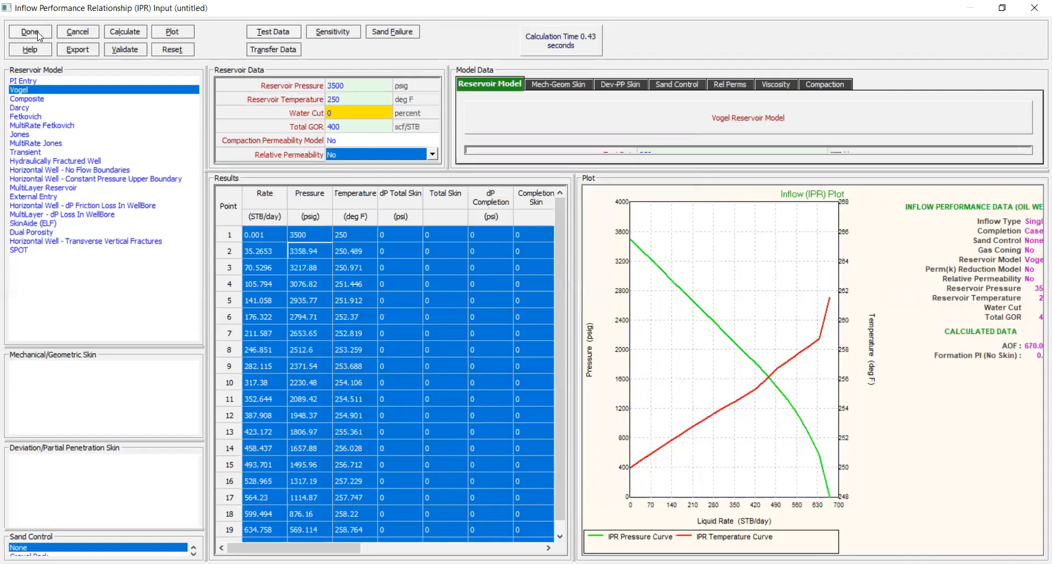
{"action": "left_click", "coordinate": [37, 33]}
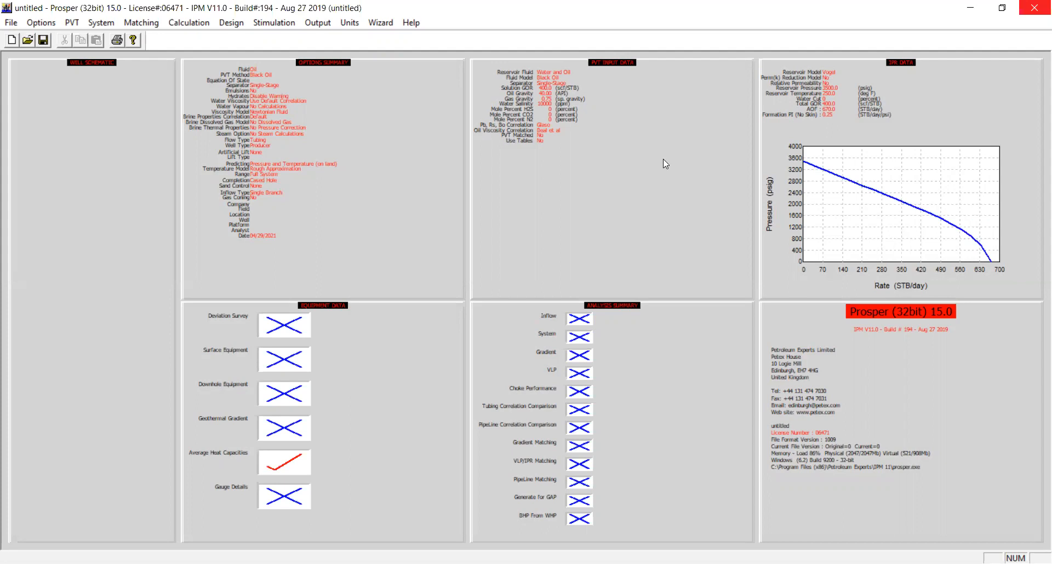
Begin editing the equipment data with all items selected except Surface Equipment and Gauge Details.
{"action": "left_click", "coordinate": [364, 362]}
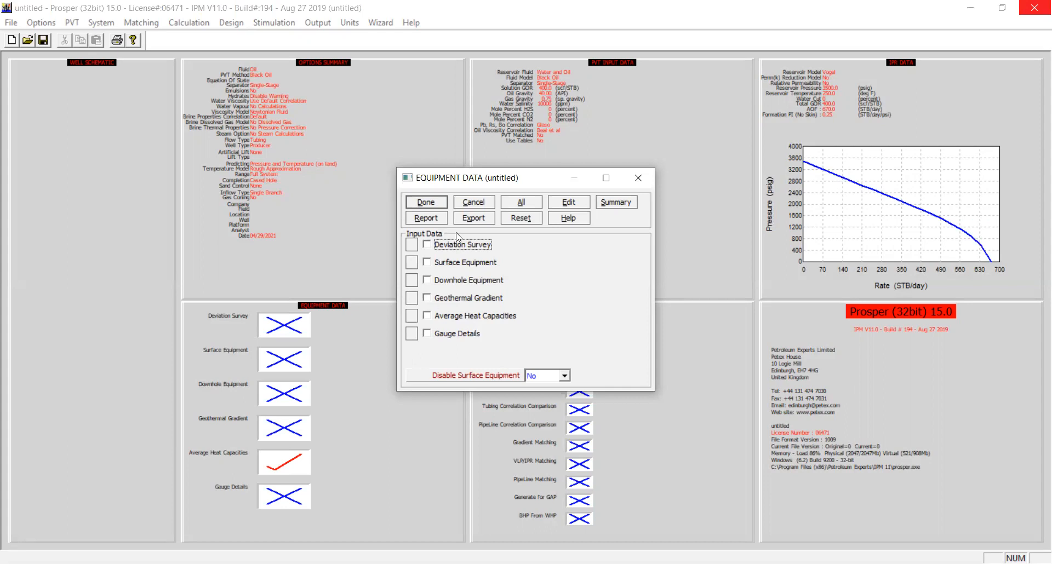
{"action": "left_click", "coordinate": [522, 206]}
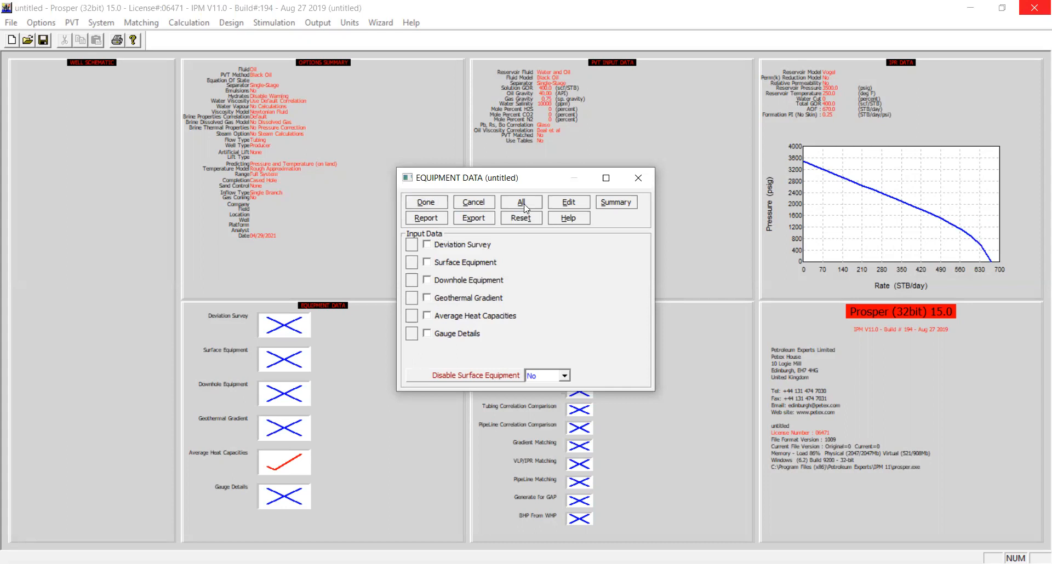
{"action": "left_click", "coordinate": [428, 263]}
{"action": "left_click", "coordinate": [428, 334]}
{"action": "left_click", "coordinate": [574, 203]}
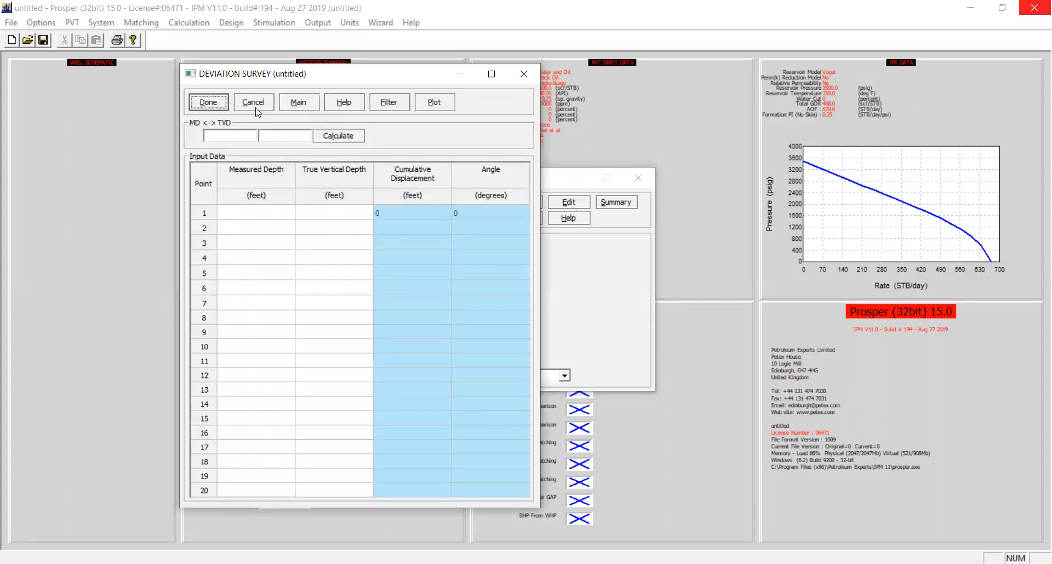
Enter two deviation survey points with measured and true vertical depths of 0/0 and 10000/10000 feet.
{"action": "left_click", "coordinate": [296, 213]}
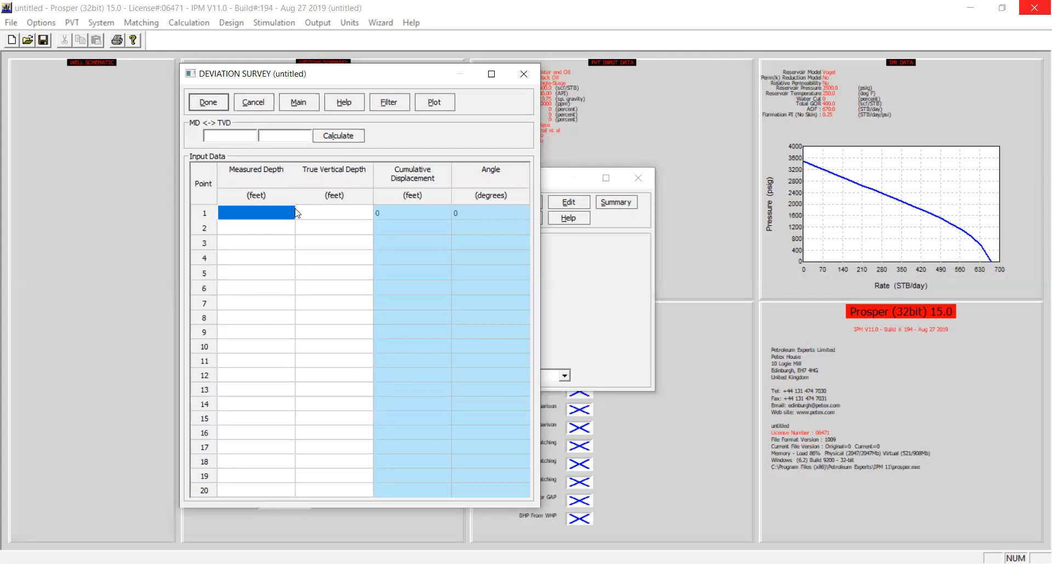
{"action": "type", "text": "0"}
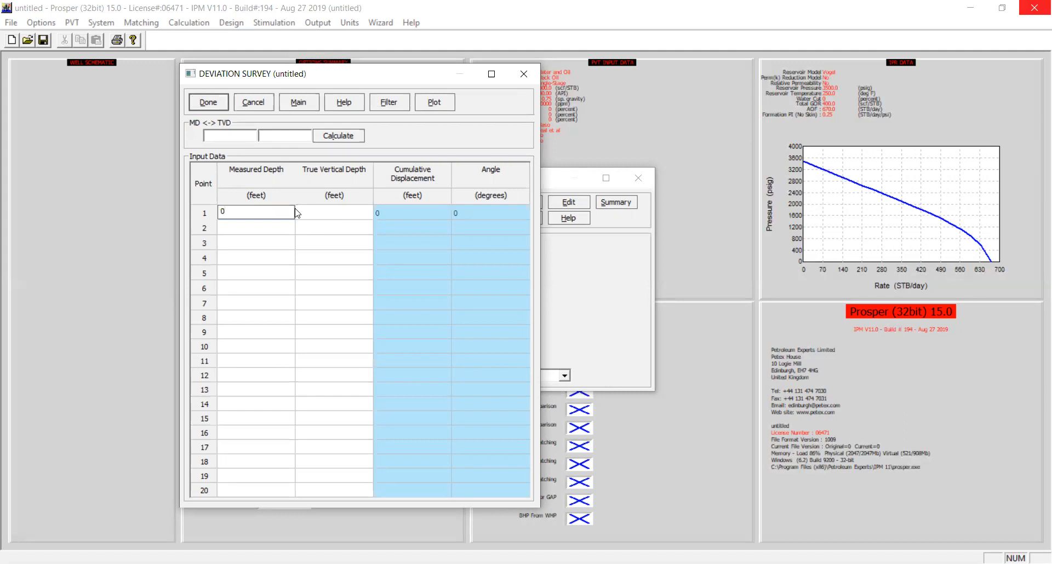
{"action": "left_click", "coordinate": [321, 211]}
{"action": "type", "text": "0"}
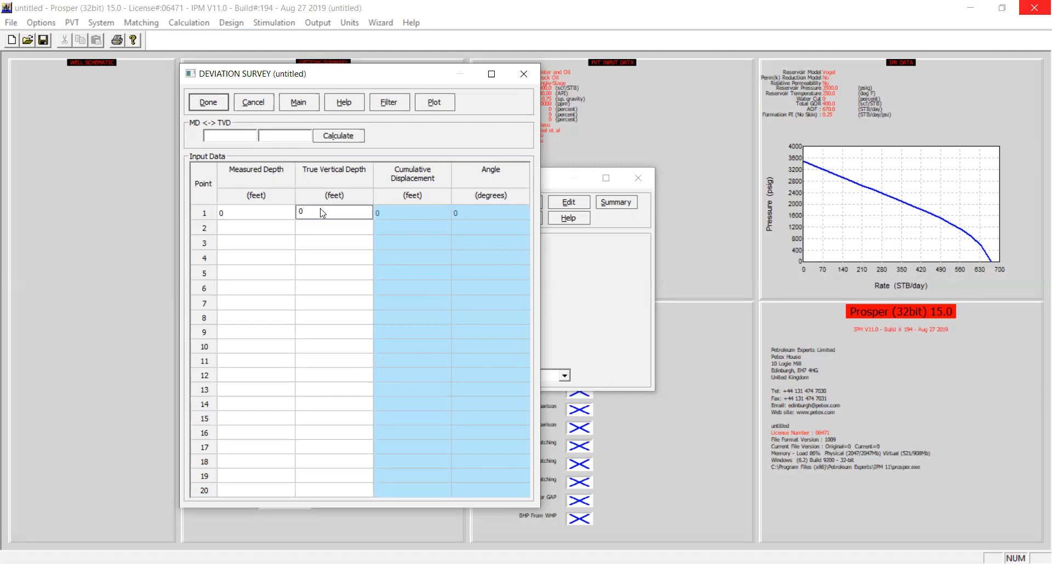
{"action": "left_click", "coordinate": [270, 229]}
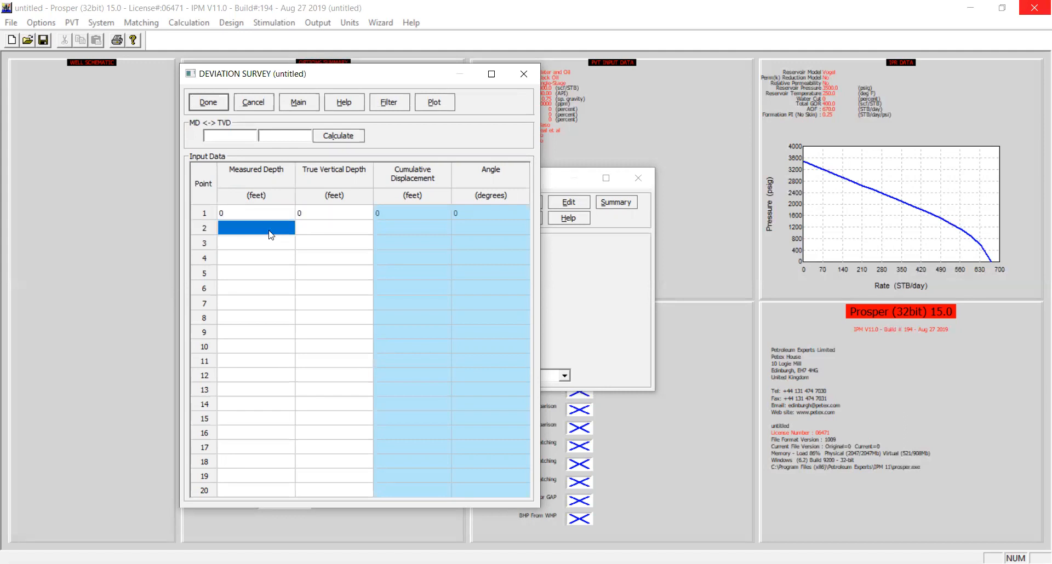
{"action": "type", "text": "10"}
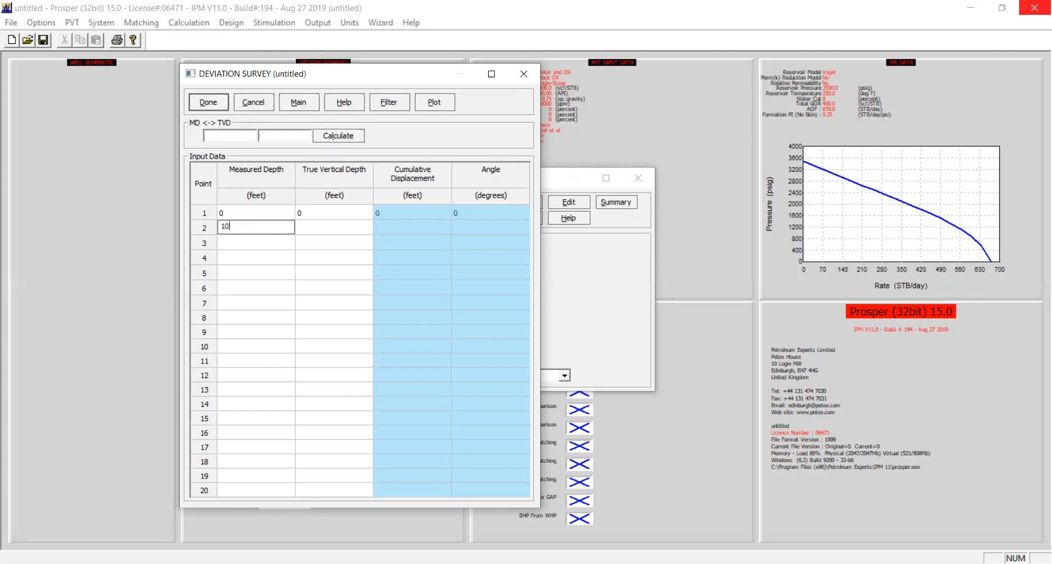
{"action": "type", "text": "000"}
{"action": "left_click", "coordinate": [317, 233]}
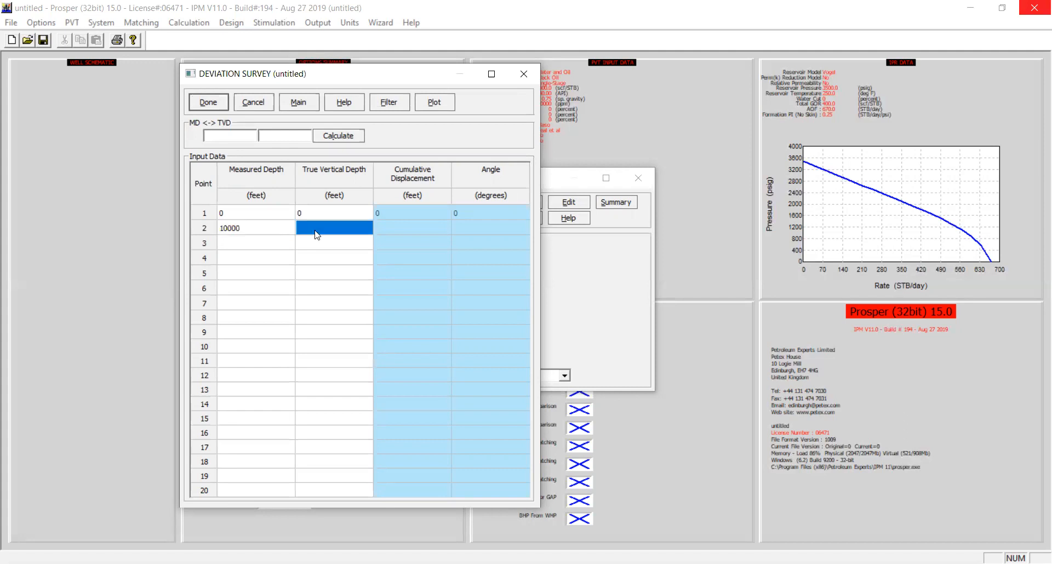
{"action": "type", "text": "10000"}
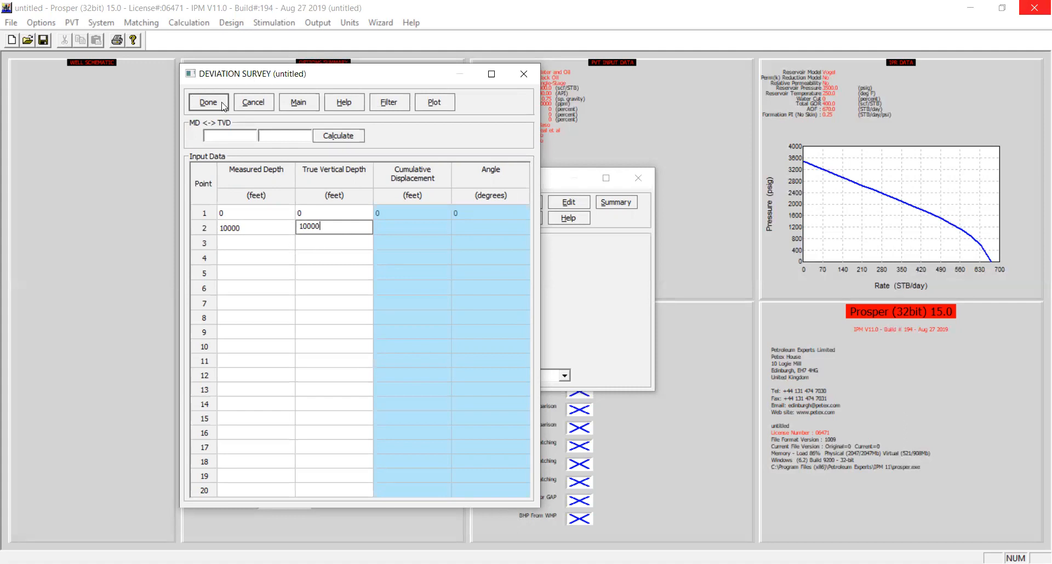
{"action": "key", "text": "Return"}
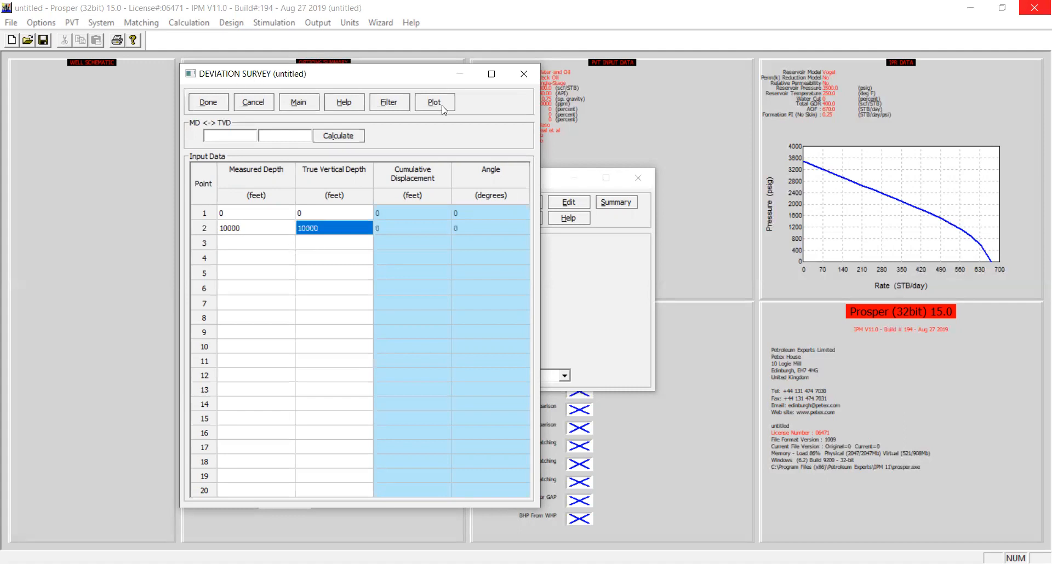
Plot the deviation survey to check the well path, close the plot and accept the survey.
{"action": "left_click", "coordinate": [444, 110]}
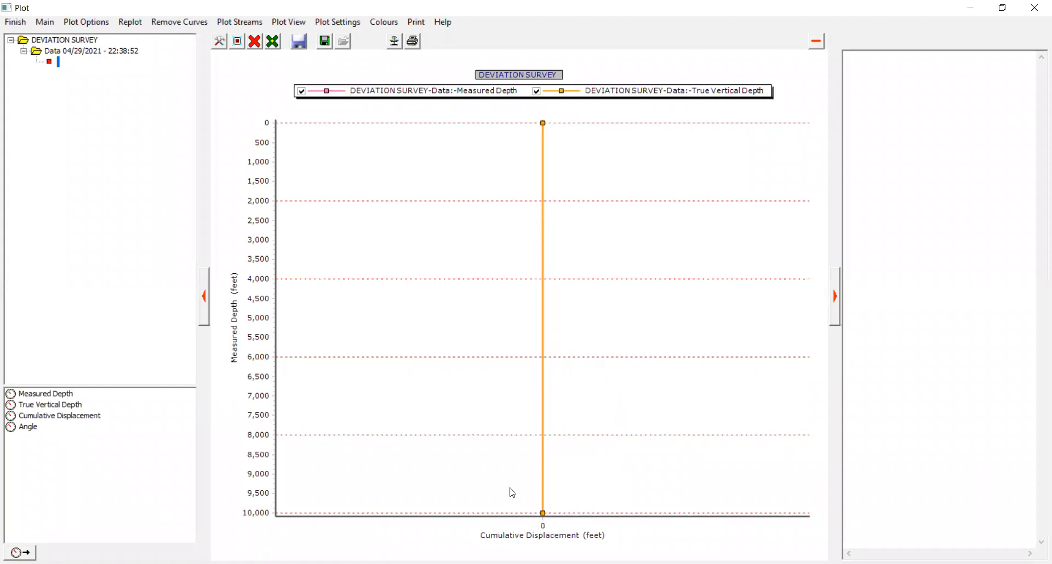
{"action": "left_click", "coordinate": [22, 26]}
{"action": "left_click", "coordinate": [218, 105]}
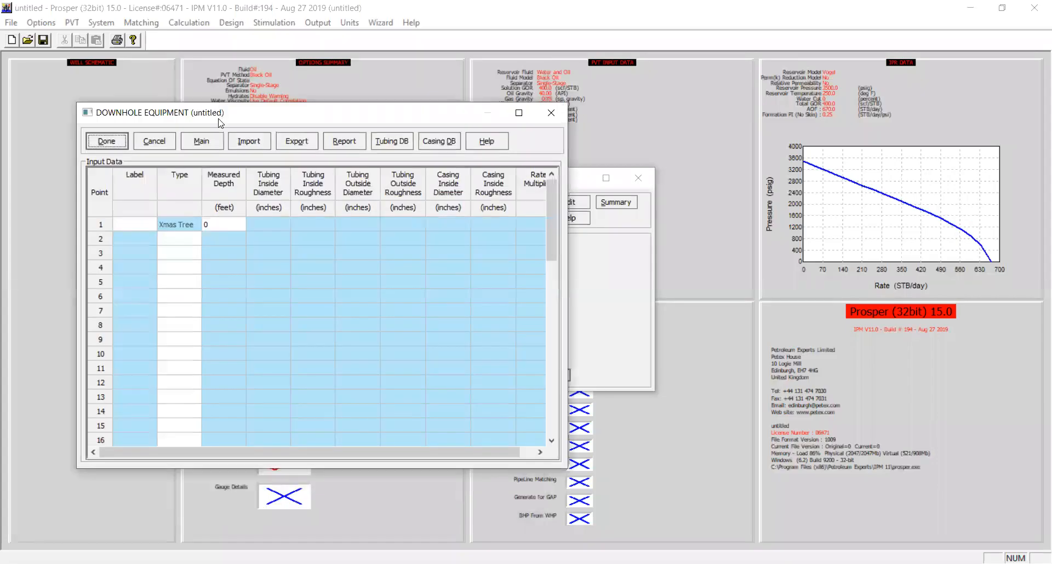
Label the first downhole equipment row Xmas Tree.
{"action": "left_click_drag", "start_coordinate": [218, 121], "coordinate": [288, 139]}
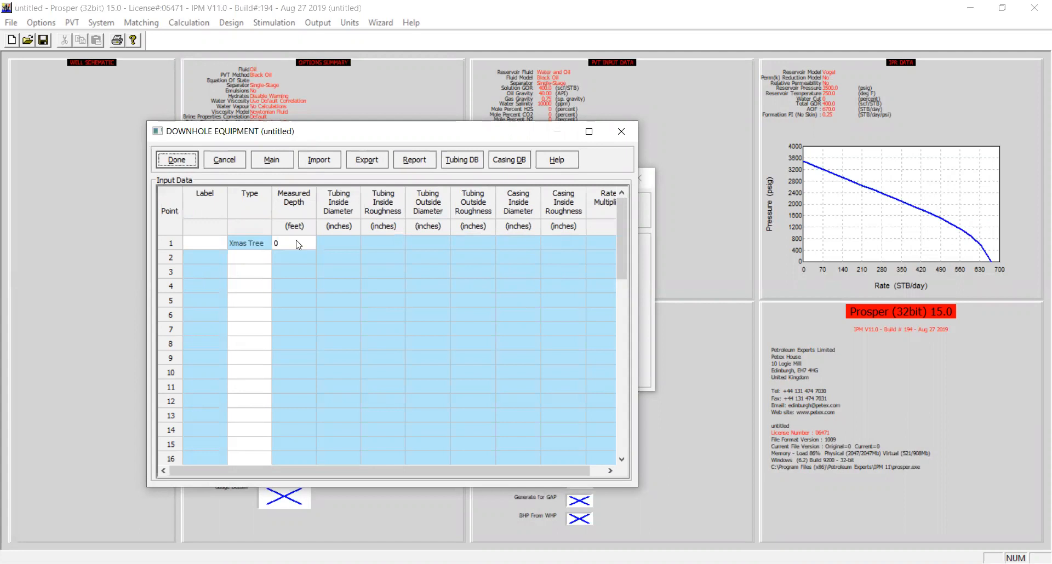
{"action": "left_click", "coordinate": [221, 244]}
{"action": "left_click", "coordinate": [221, 242]}
{"action": "type", "text": "Xmas Tree"}
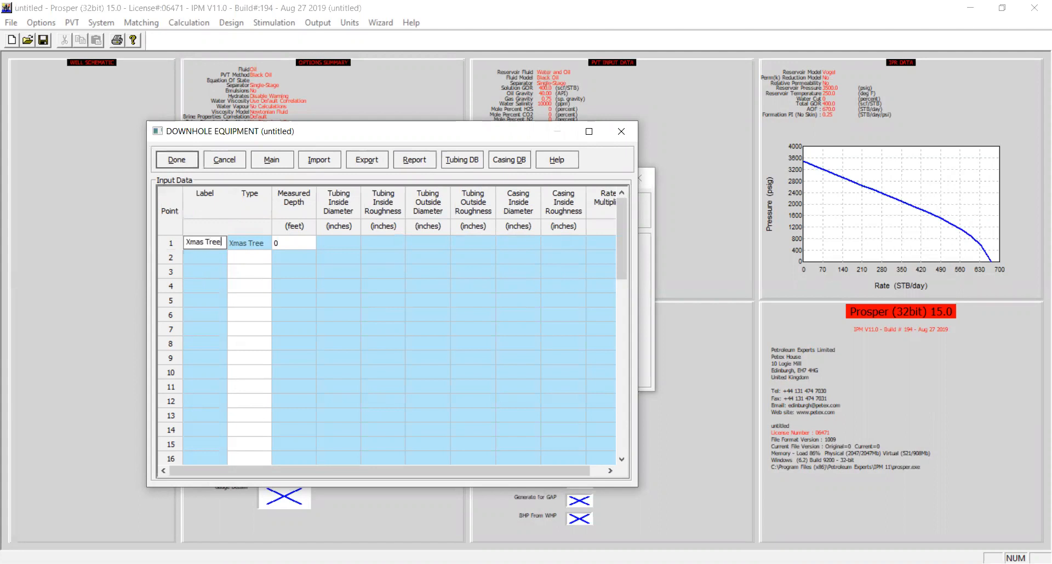
Add a Tubing item as the second downhole equipment row and label it Tubing.
{"action": "left_click", "coordinate": [268, 258]}
{"action": "left_click", "coordinate": [268, 262]}
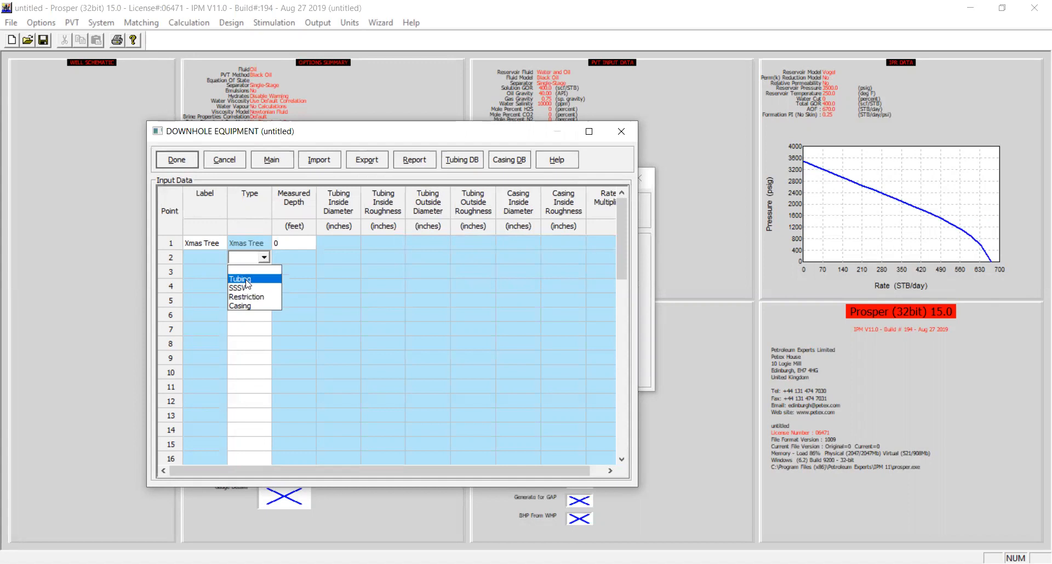
{"action": "left_click", "coordinate": [247, 281]}
{"action": "left_click", "coordinate": [214, 261]}
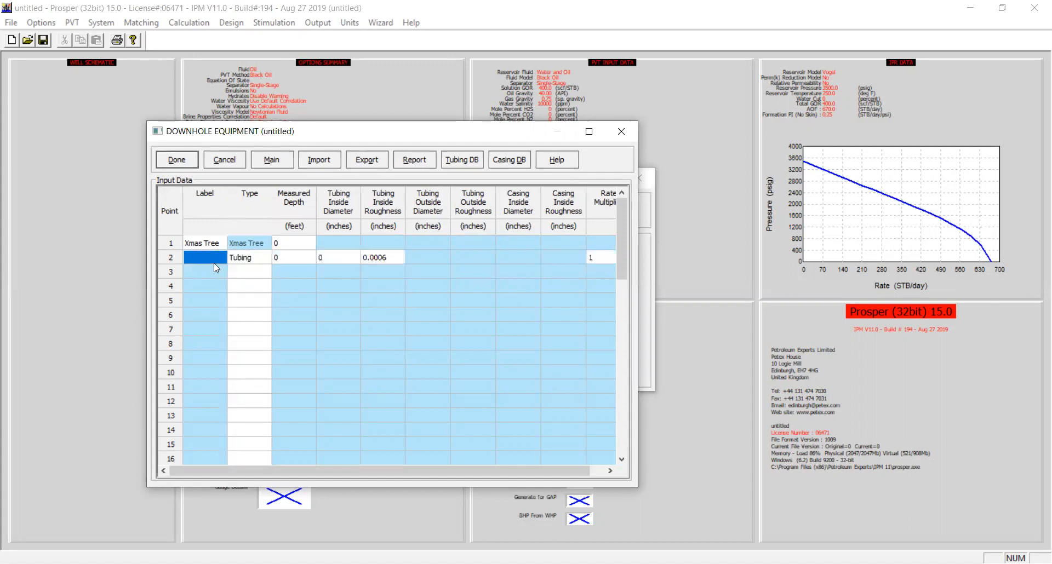
{"action": "type", "text": "Tubing"}
Add a Casing item as the third downhole equipment row and label it Casing.
{"action": "left_click", "coordinate": [254, 273]}
{"action": "left_click", "coordinate": [254, 272]}
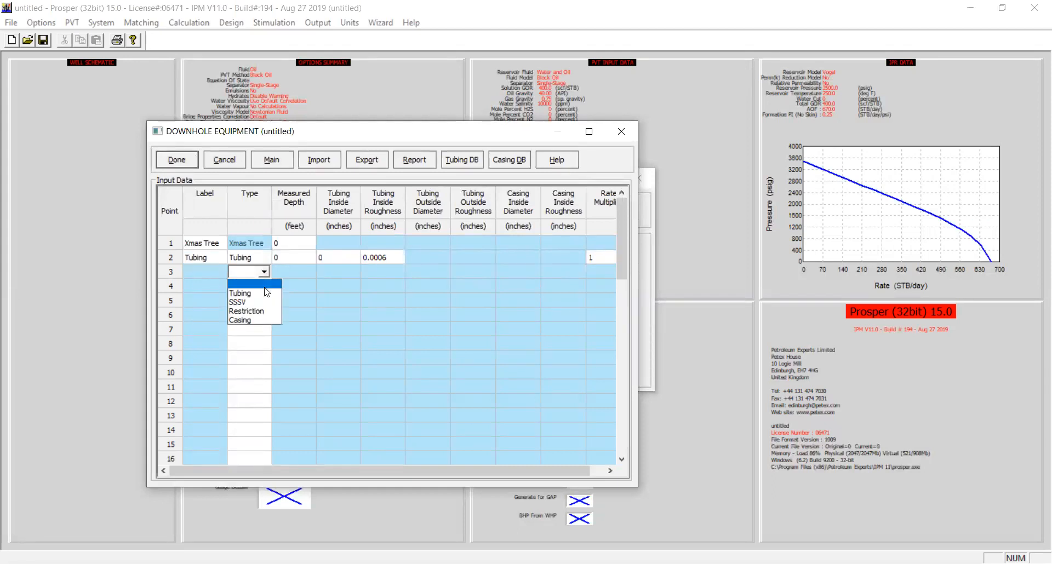
{"action": "left_click", "coordinate": [252, 320]}
{"action": "left_click", "coordinate": [208, 273]}
{"action": "type", "text": "Casing"}
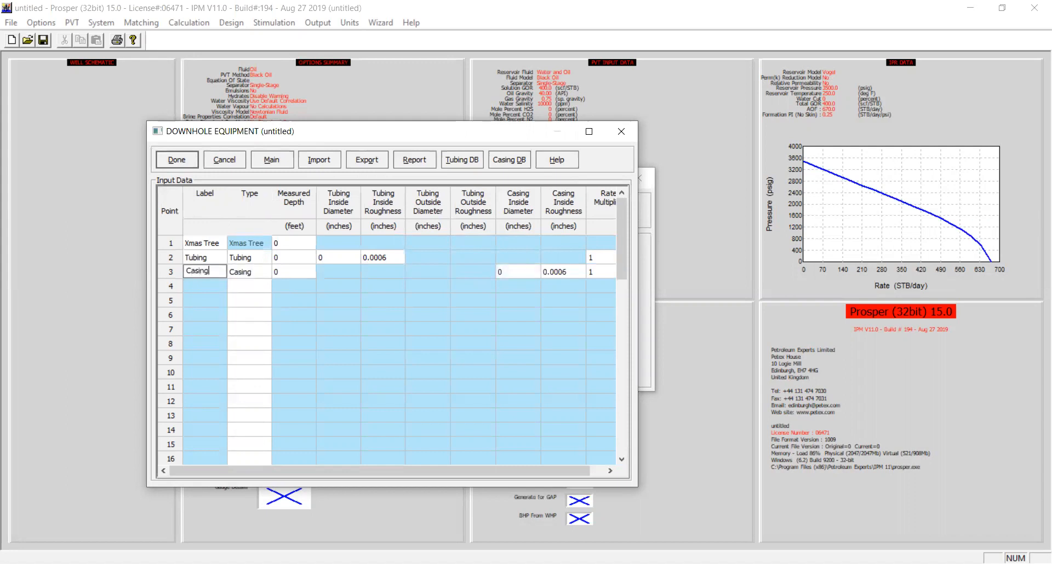
Set the tubing's measured depth to 9500 feet and its inside diameter to 3.5 inches.
{"action": "left_click", "coordinate": [321, 289]}
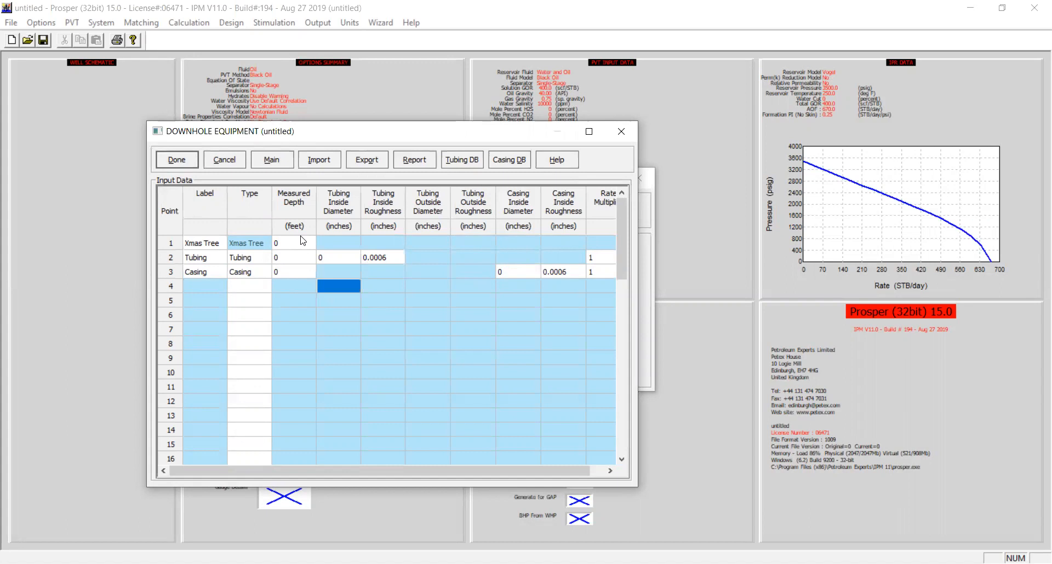
{"action": "double_click", "coordinate": [292, 263]}
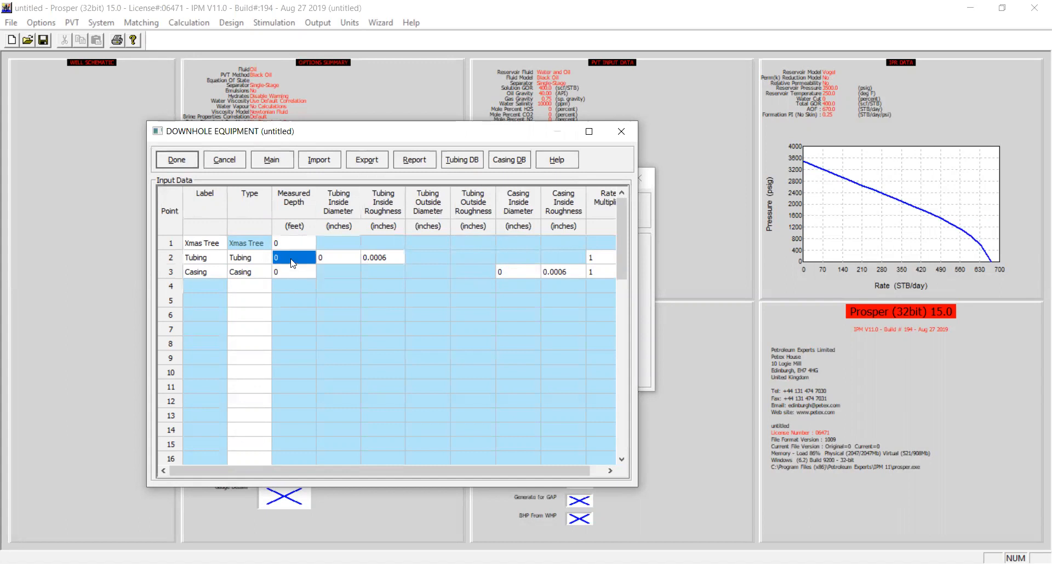
{"action": "key", "text": "BackSpace"}
{"action": "type", "text": "9500"}
{"action": "left_click", "coordinate": [328, 256]}
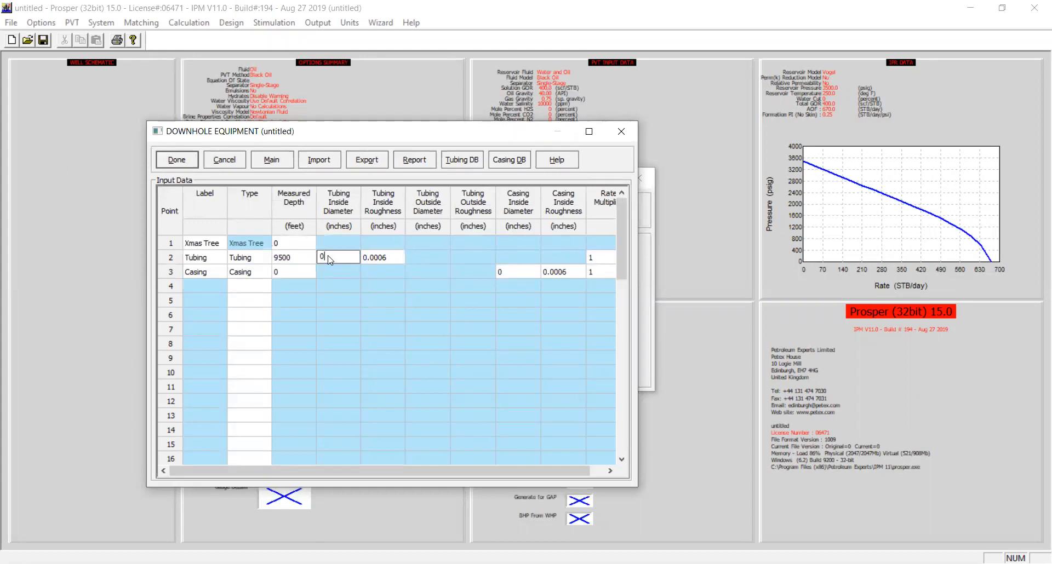
{"action": "type", "text": "3.5"}
Set the casing's measured depth to 10000 feet and inside diameter to 8.5 inches, and accept the downhole equipment.
{"action": "left_click", "coordinate": [273, 273]}
{"action": "type", "text": "10000"}
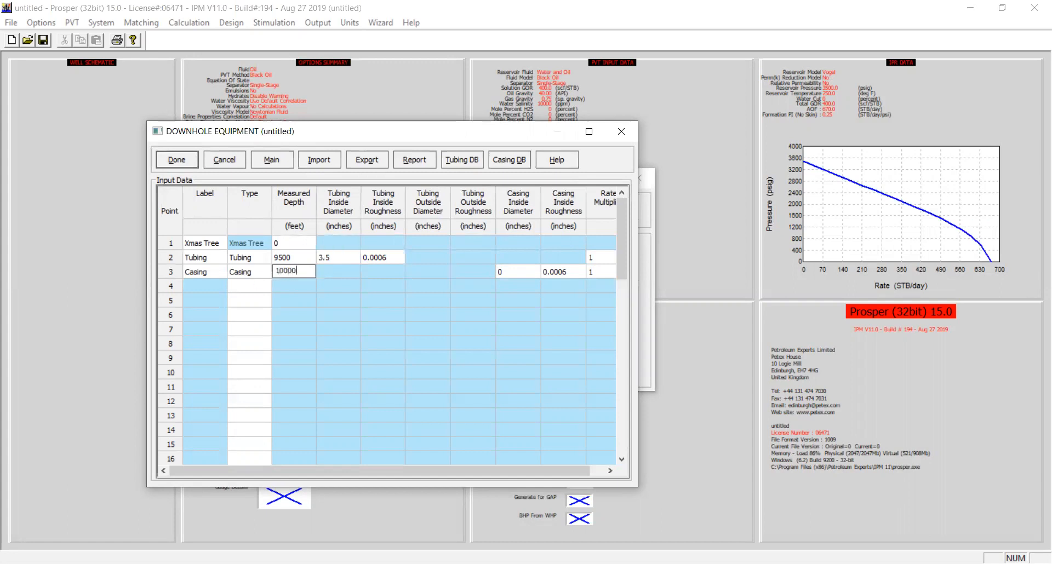
{"action": "left_click", "coordinate": [516, 271]}
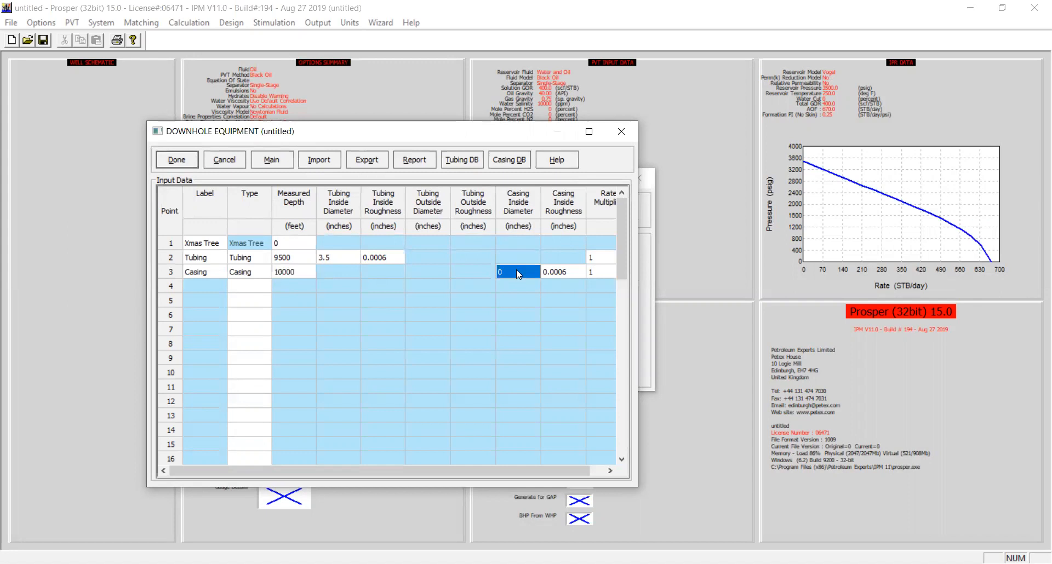
{"action": "key", "text": "BackSpace"}
{"action": "type", "text": "8.5"}
{"action": "left_click_drag", "start_coordinate": [637, 249], "coordinate": [740, 249]}
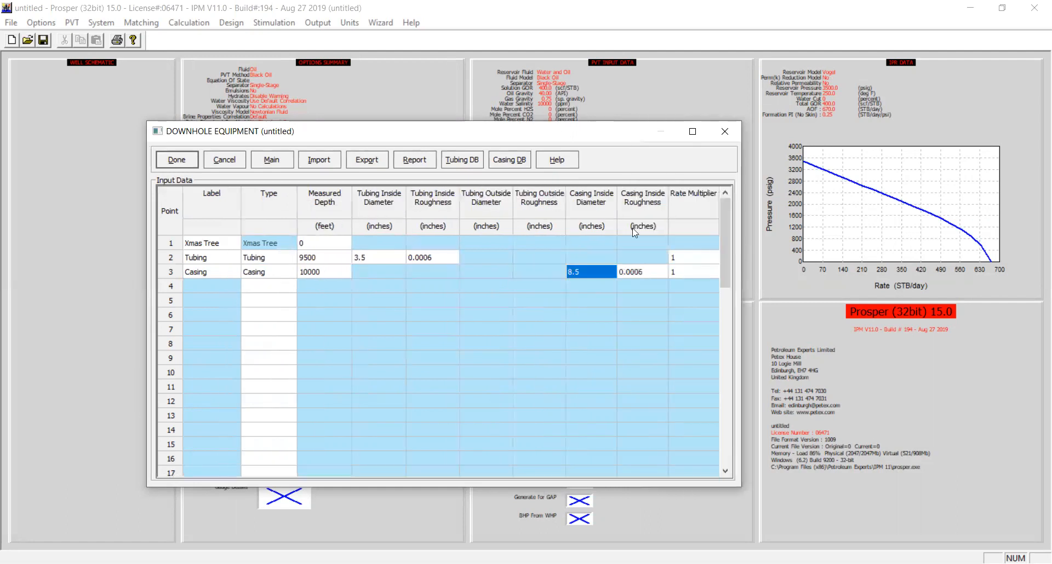
{"action": "left_click", "coordinate": [177, 159]}
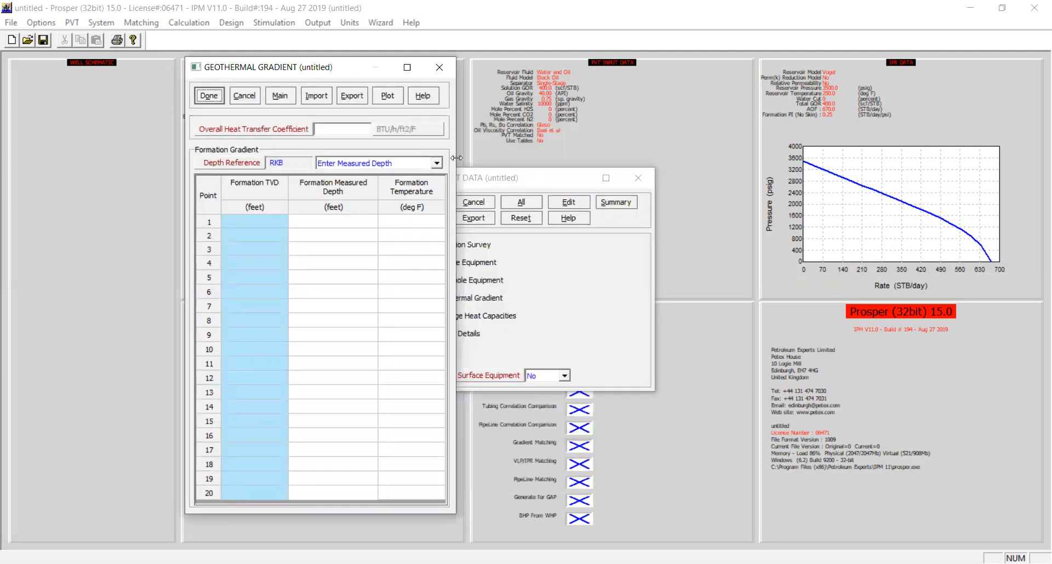
Set the overall heat transfer coefficient to 8 BTU/h/ft2/F and enter the first gradient point as 0 feet at 65 deg F.
{"action": "left_click_drag", "start_coordinate": [456, 158], "coordinate": [533, 158]}
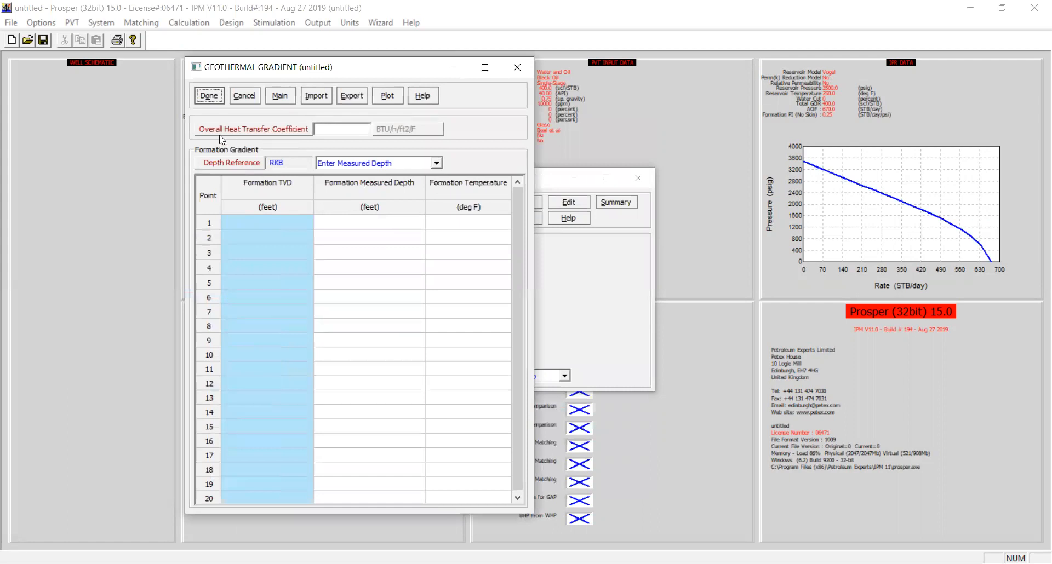
{"action": "left_click", "coordinate": [332, 127]}
{"action": "type", "text": "8"}
{"action": "left_click", "coordinate": [366, 221]}
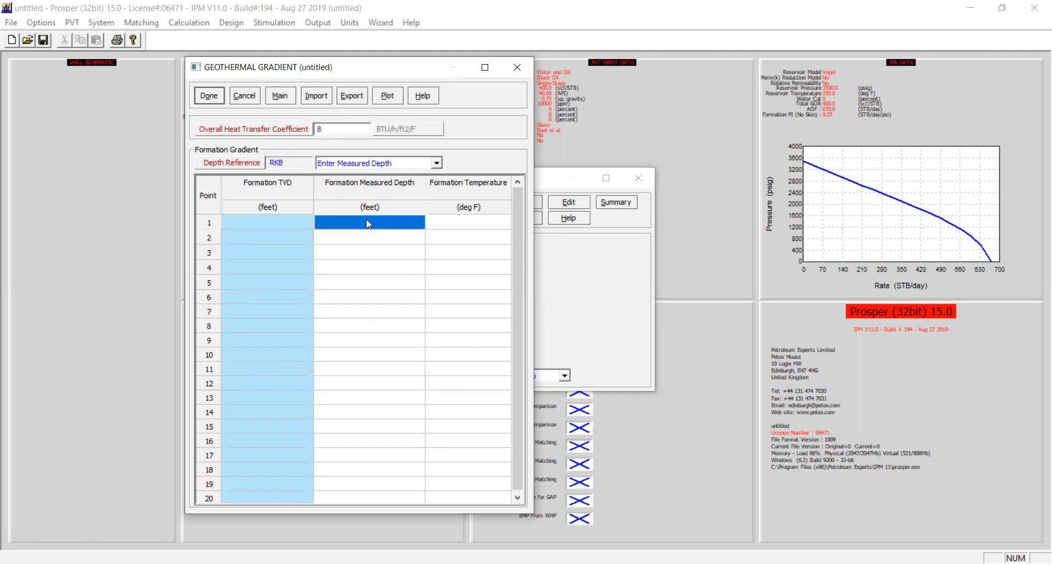
{"action": "type", "text": "0"}
{"action": "left_click", "coordinate": [443, 225]}
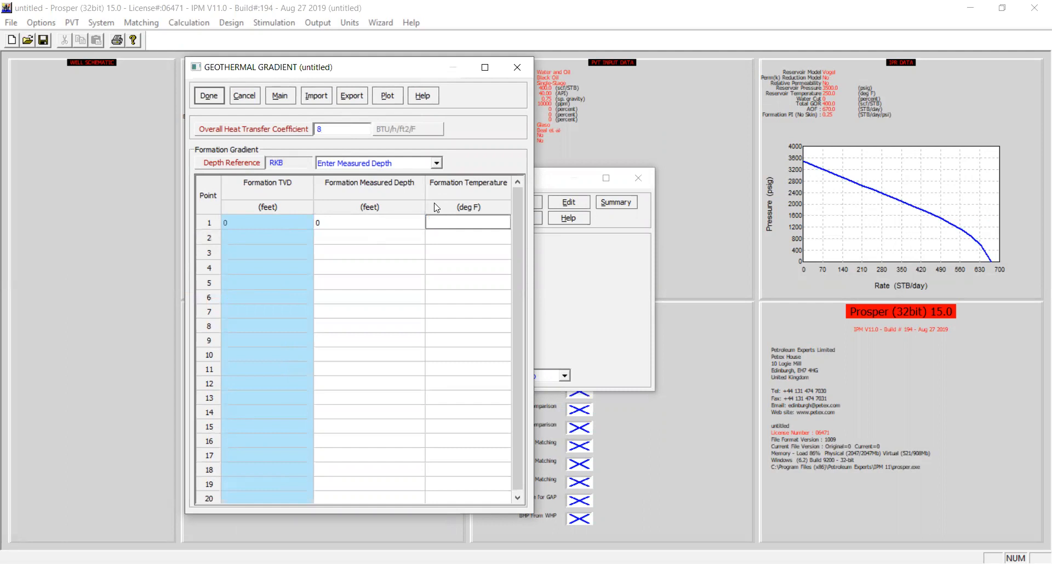
{"action": "type", "text": "65"}
Enter the second geothermal gradient point as 10000 feet measured depth at 250 deg F.
{"action": "left_click", "coordinate": [378, 242]}
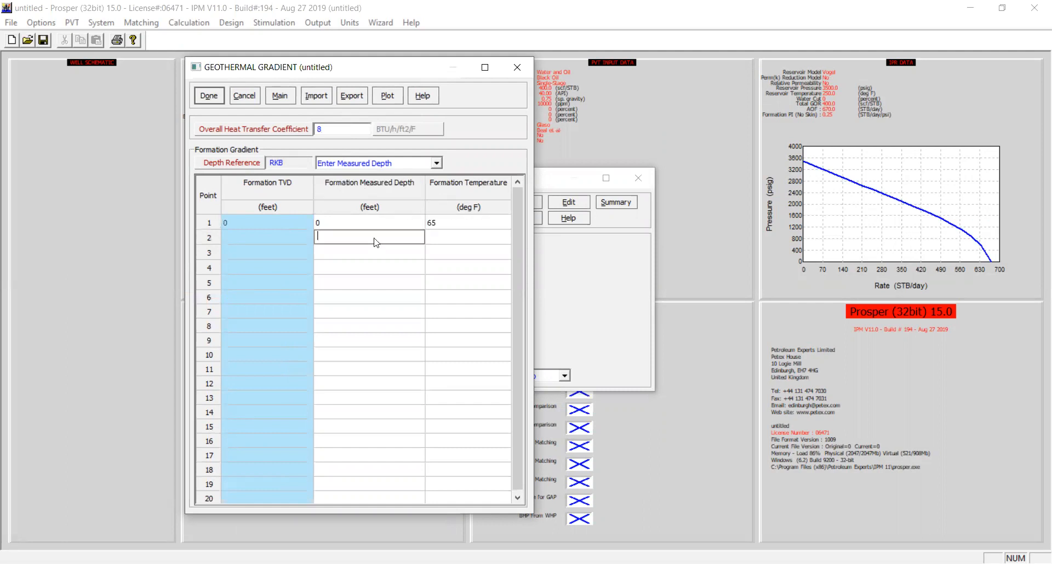
{"action": "type", "text": "100000"}
{"action": "key", "text": "BackSpace"}
{"action": "left_click", "coordinate": [450, 241]}
{"action": "type", "text": "250"}
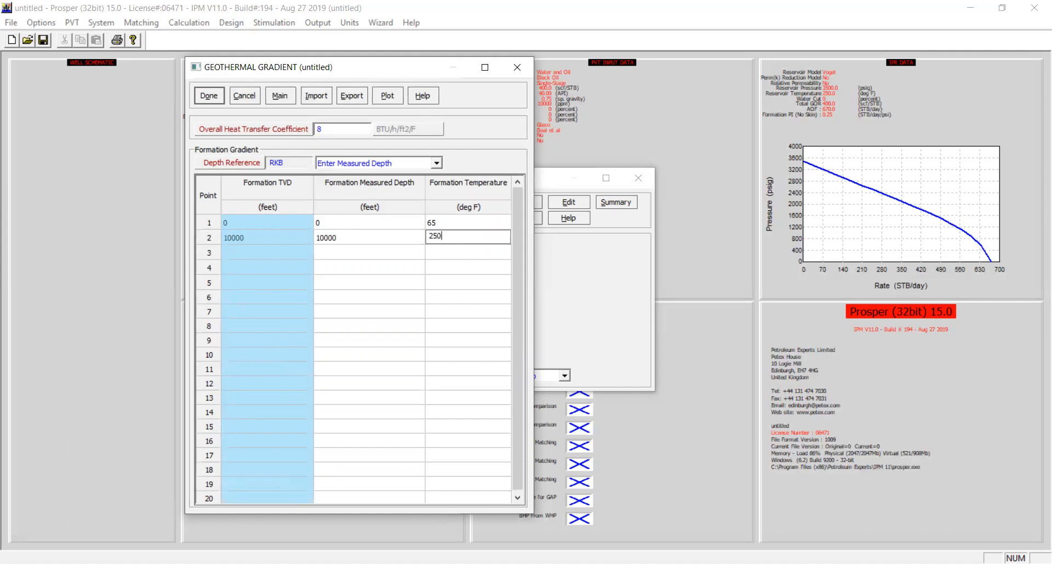
Accept the geothermal gradient and the default average heat capacities.
{"action": "left_click", "coordinate": [210, 99]}
{"action": "left_click", "coordinate": [209, 99]}
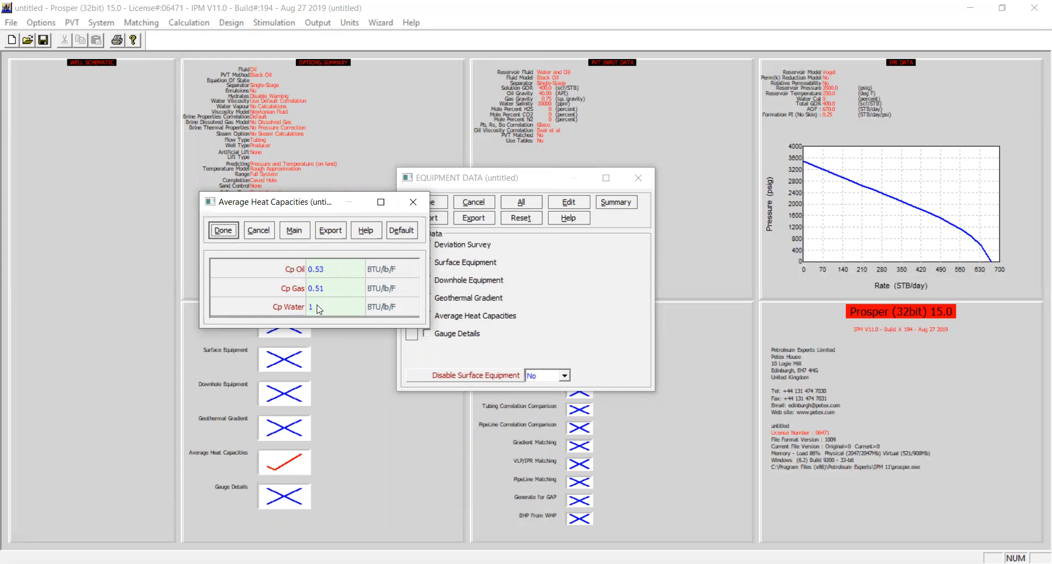
{"action": "left_click", "coordinate": [223, 231]}
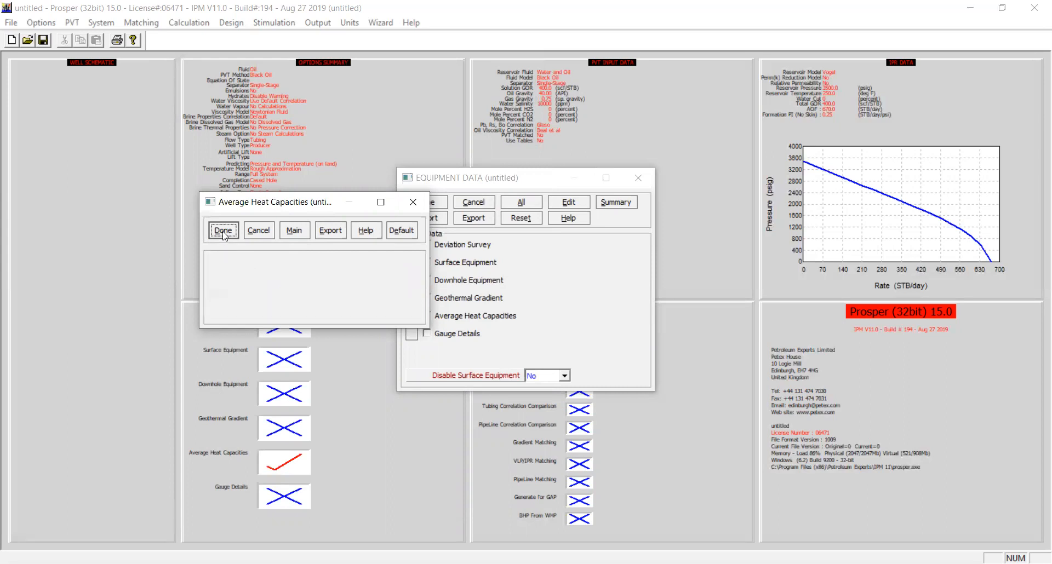
Review the equipment summary and the downhole equipment drawing, and close both.
{"action": "left_click", "coordinate": [621, 205]}
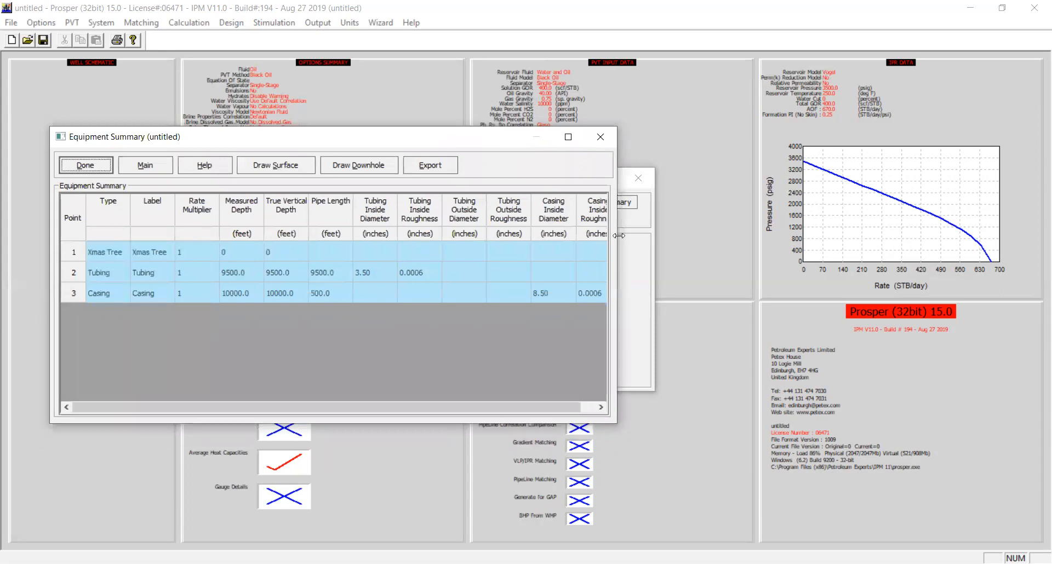
{"action": "left_click_drag", "start_coordinate": [618, 236], "coordinate": [878, 236]}
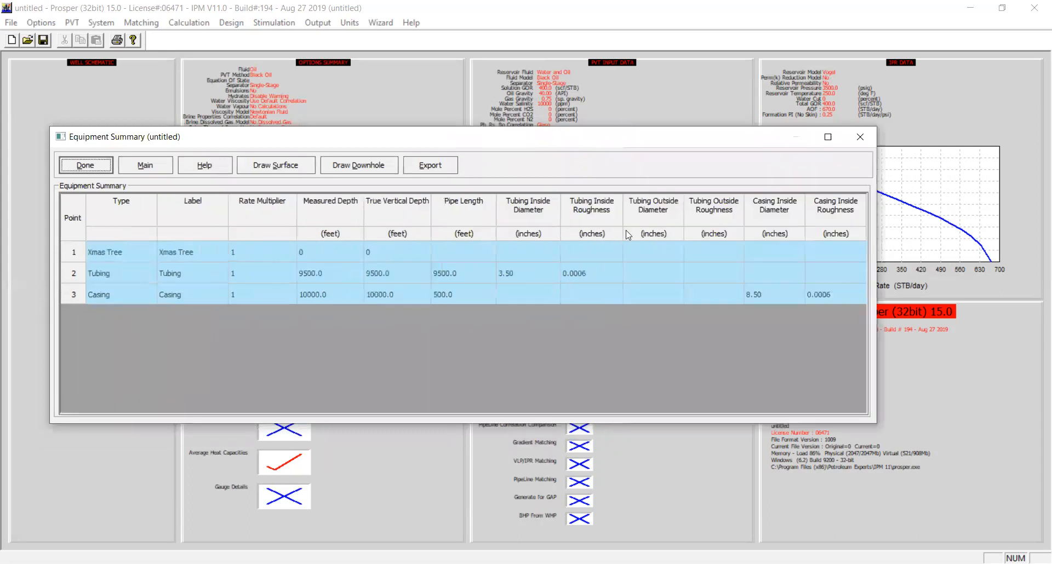
{"action": "left_click", "coordinate": [380, 171]}
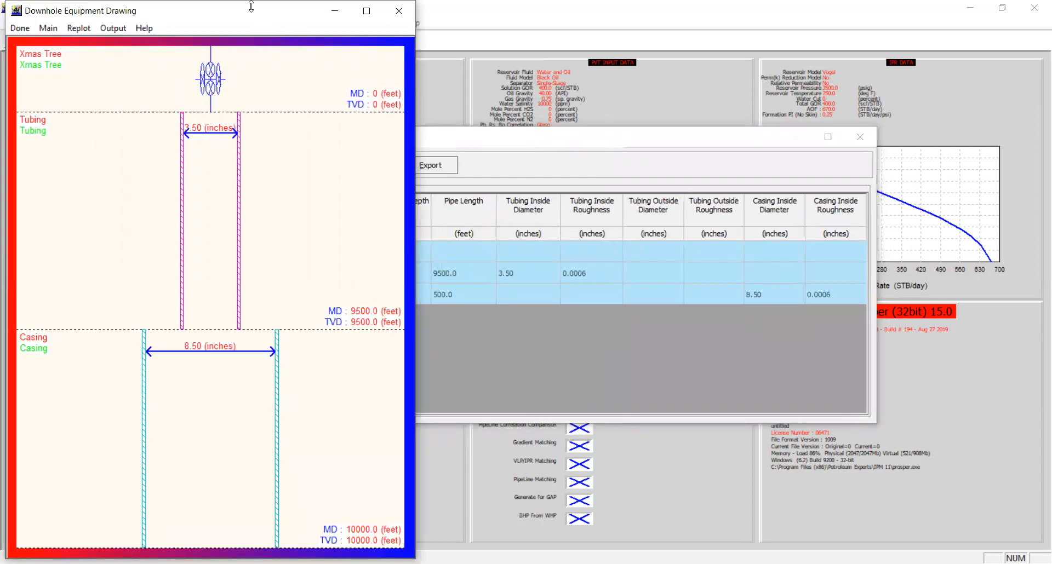
{"action": "left_click_drag", "start_coordinate": [251, 6], "coordinate": [252, 9]}
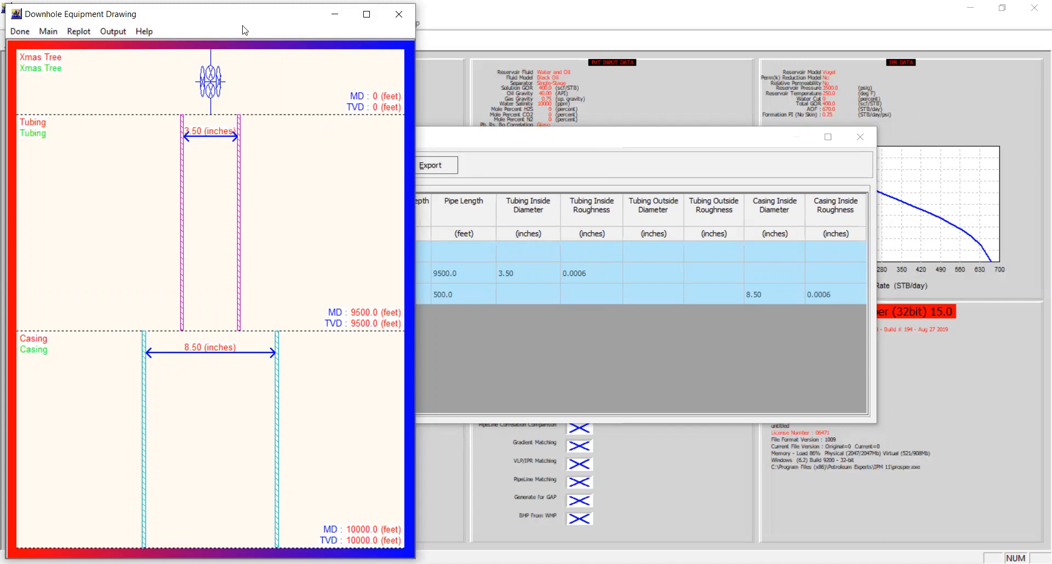
{"action": "left_click", "coordinate": [24, 36]}
{"action": "left_click", "coordinate": [93, 167]}
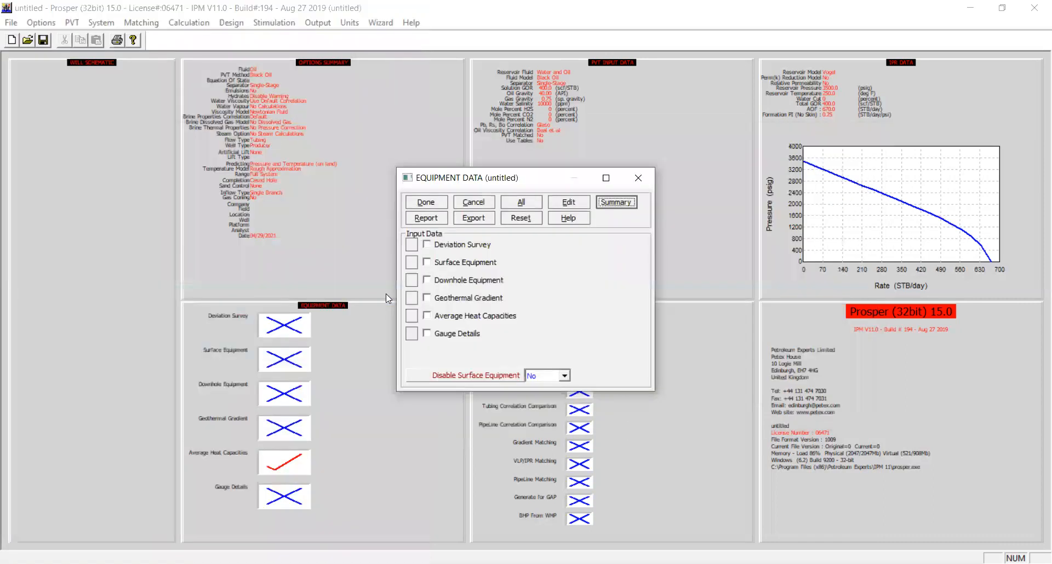
Accept the equipment data and close the Well Builder completion view.
{"action": "left_click", "coordinate": [432, 203]}
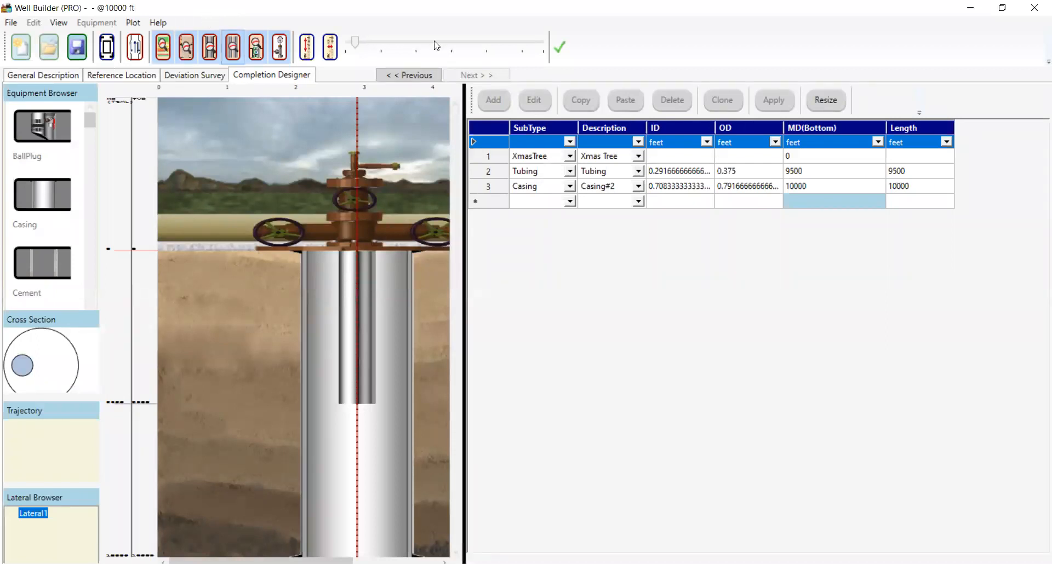
{"action": "left_click", "coordinate": [1034, 8]}
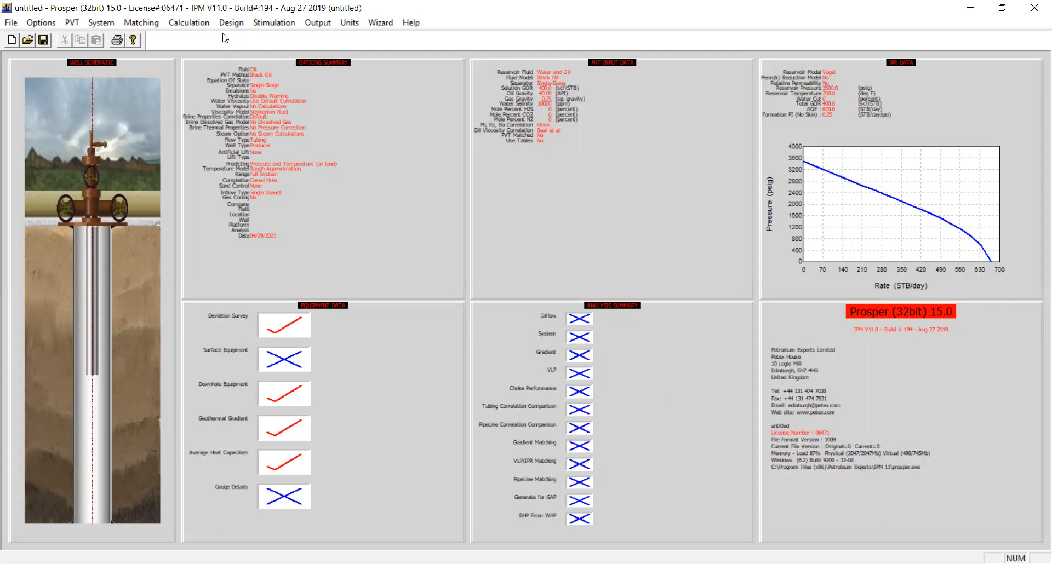
Open the System (IPR+VLP) calculation and set the top node pressure to 100 psig.
{"action": "left_click", "coordinate": [201, 28]}
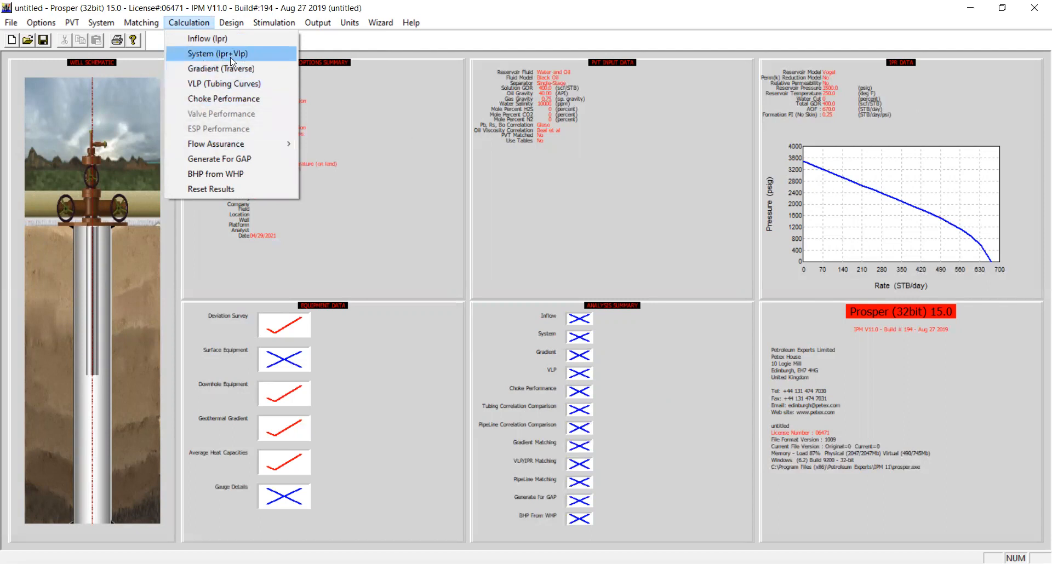
{"action": "left_click", "coordinate": [257, 55]}
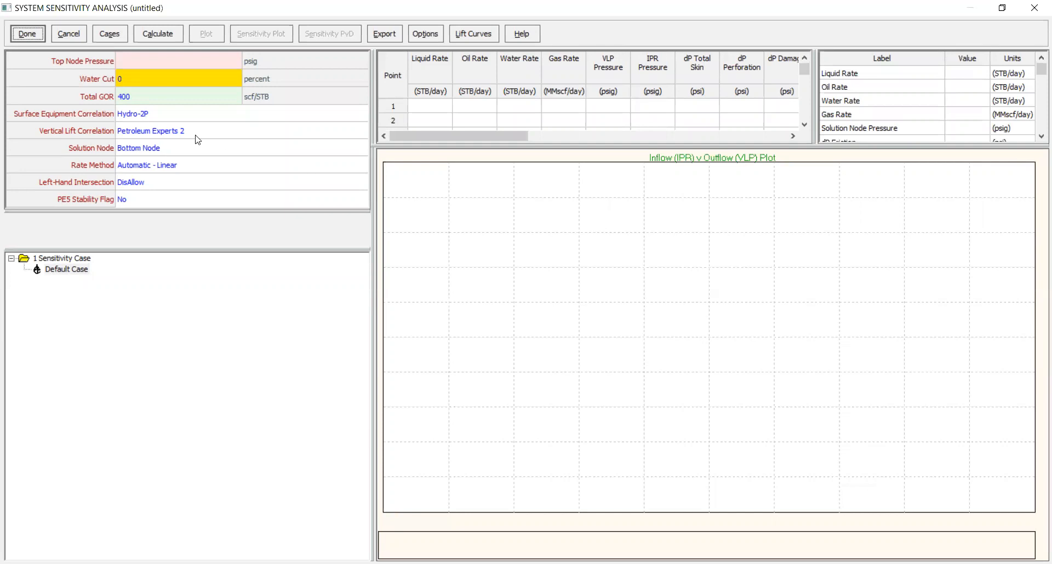
{"action": "left_click", "coordinate": [167, 65]}
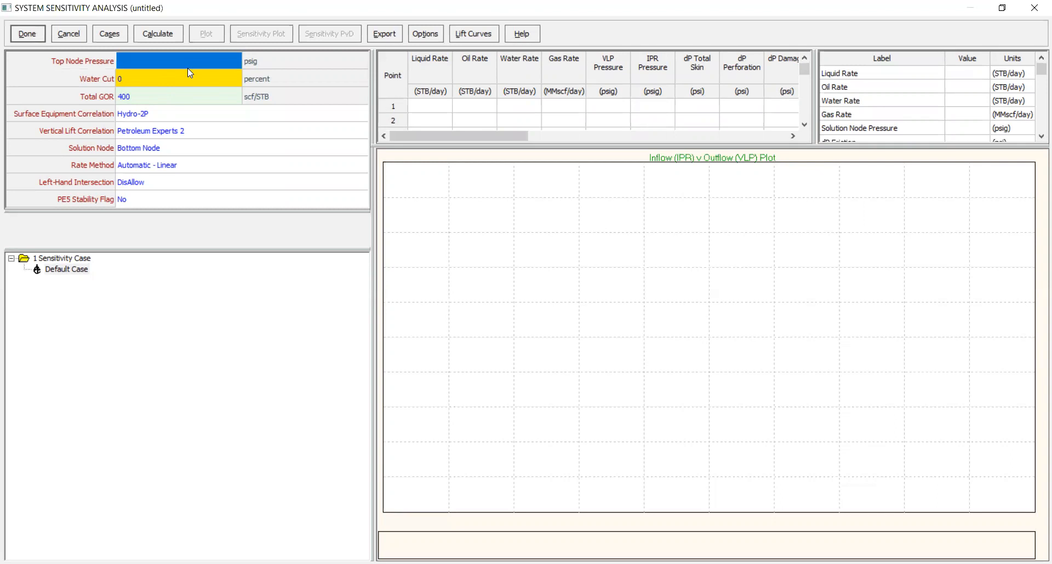
{"action": "type", "text": "1"}
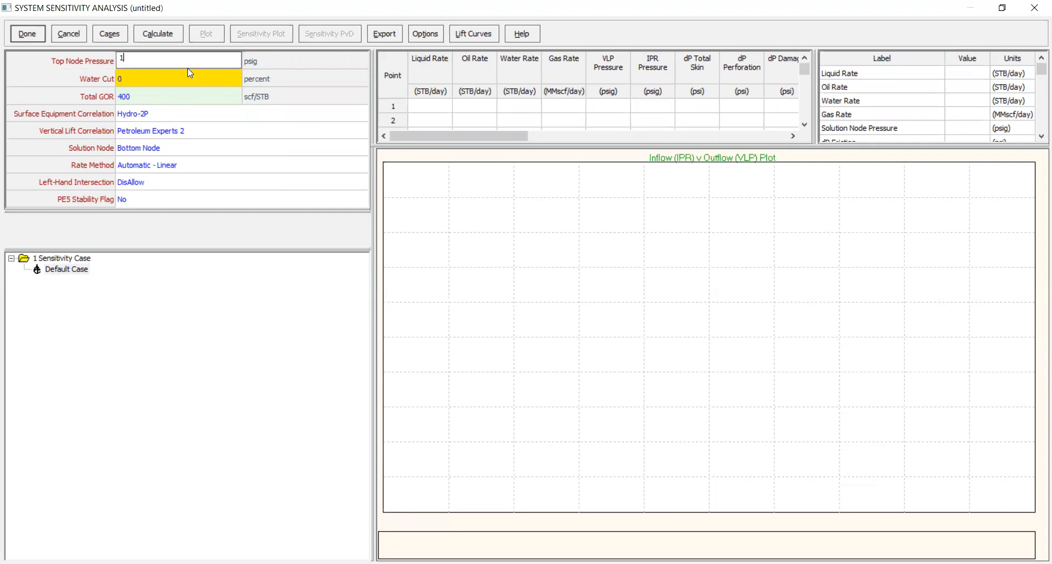
{"action": "type", "text": "00"}
{"action": "left_click", "coordinate": [139, 86]}
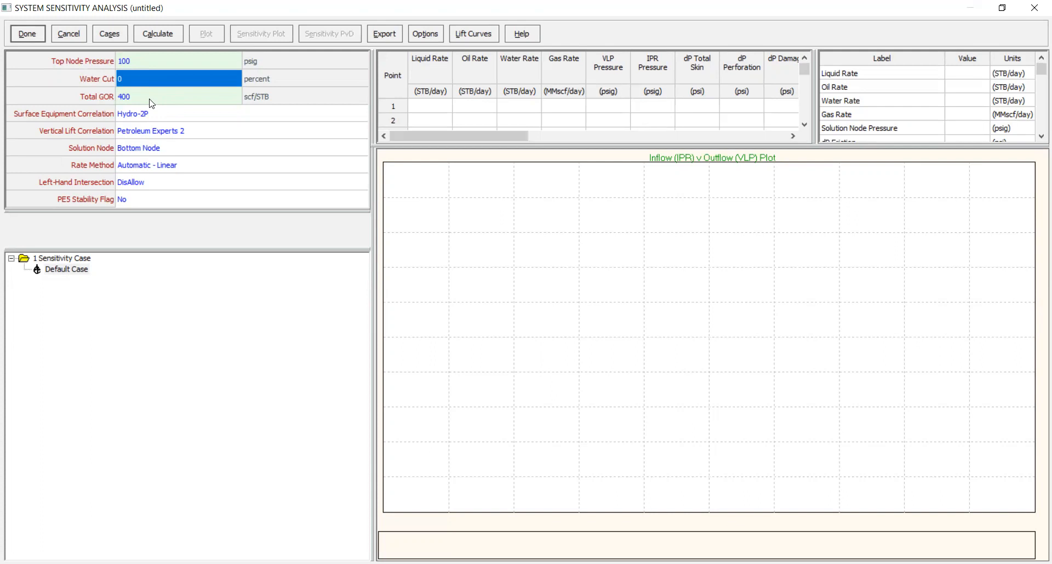
Set the vertical lift correlation to Beggs and Brill.
{"action": "left_click", "coordinate": [201, 134]}
{"action": "left_click", "coordinate": [200, 134]}
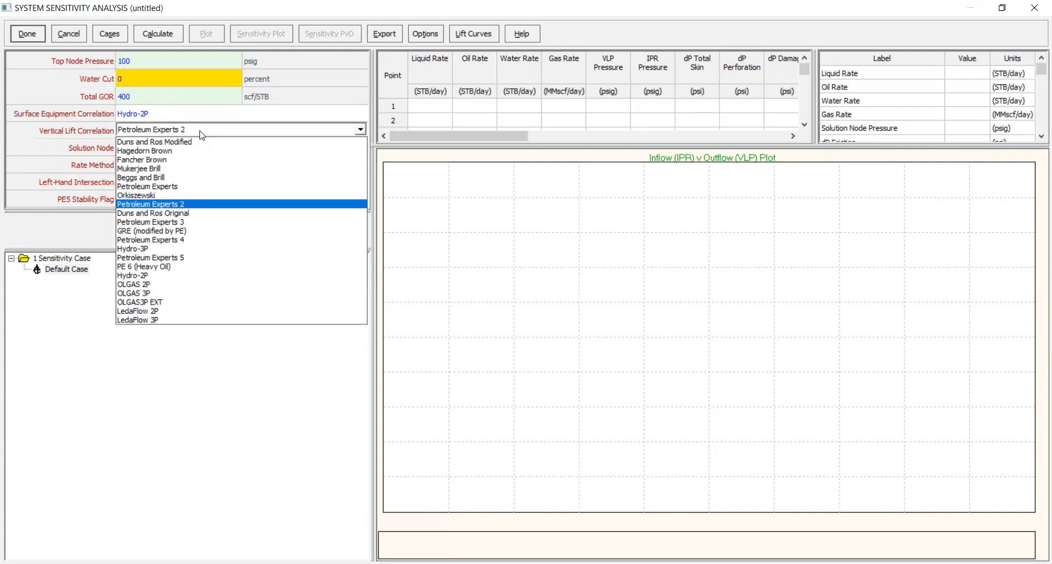
{"action": "left_click", "coordinate": [164, 180]}
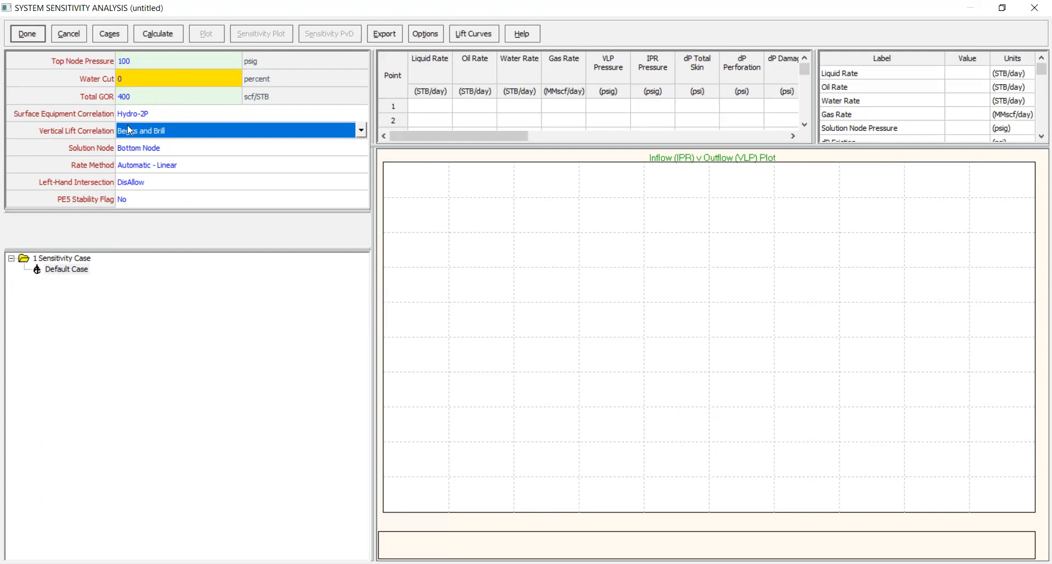
Run the system calculation with calculating data shown and enlarge the results tables to inspect the rates and solution values.
{"action": "left_click", "coordinate": [157, 37]}
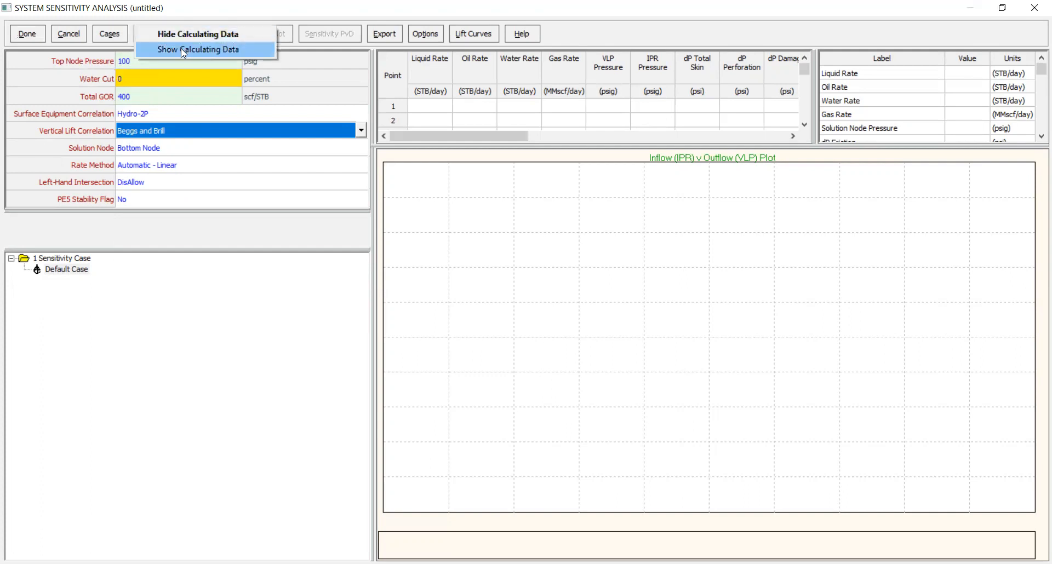
{"action": "left_click", "coordinate": [183, 50]}
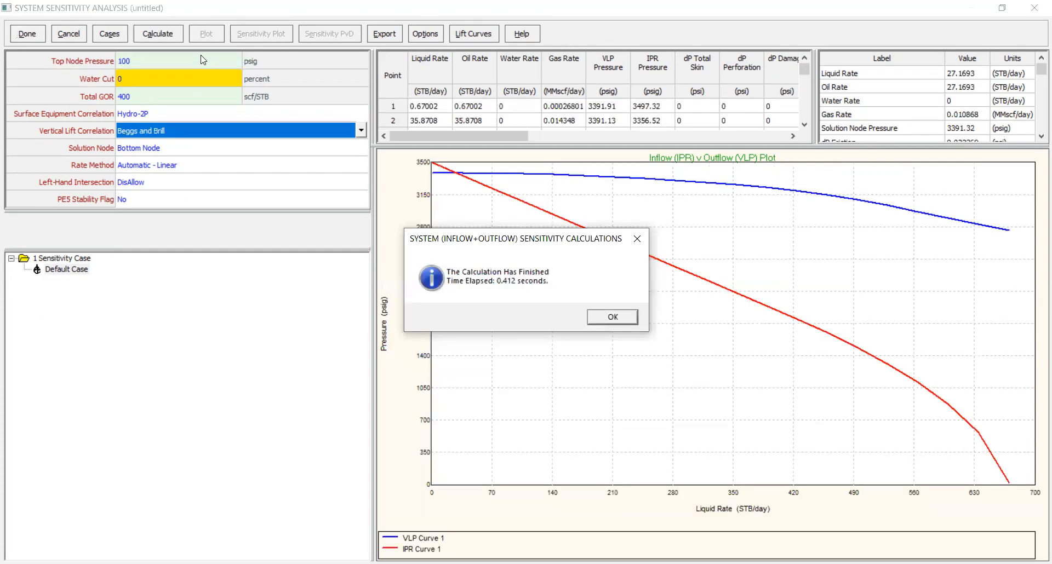
{"action": "left_click", "coordinate": [607, 314]}
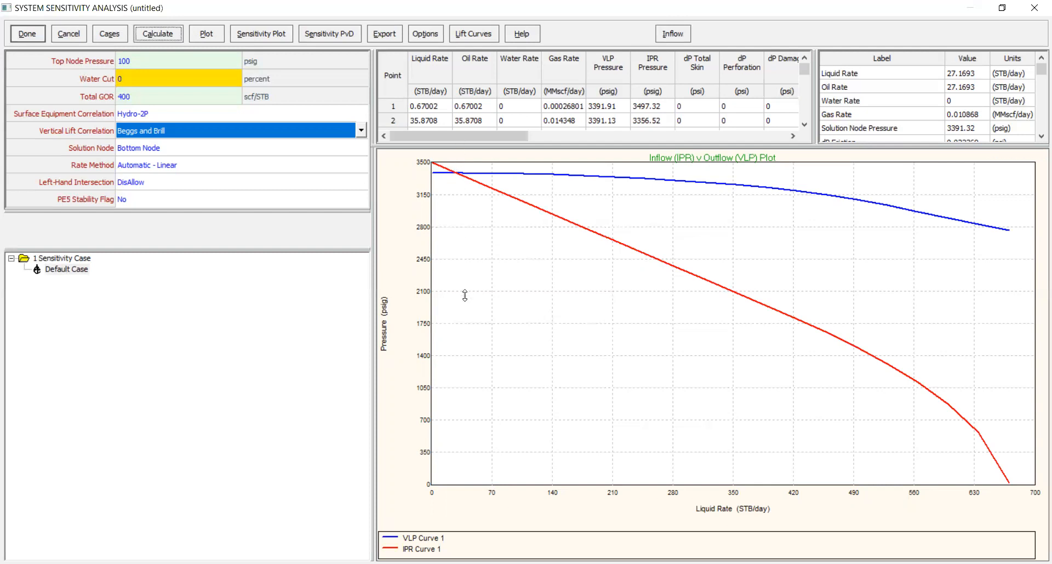
{"action": "left_click_drag", "start_coordinate": [478, 386], "coordinate": [479, 415]}
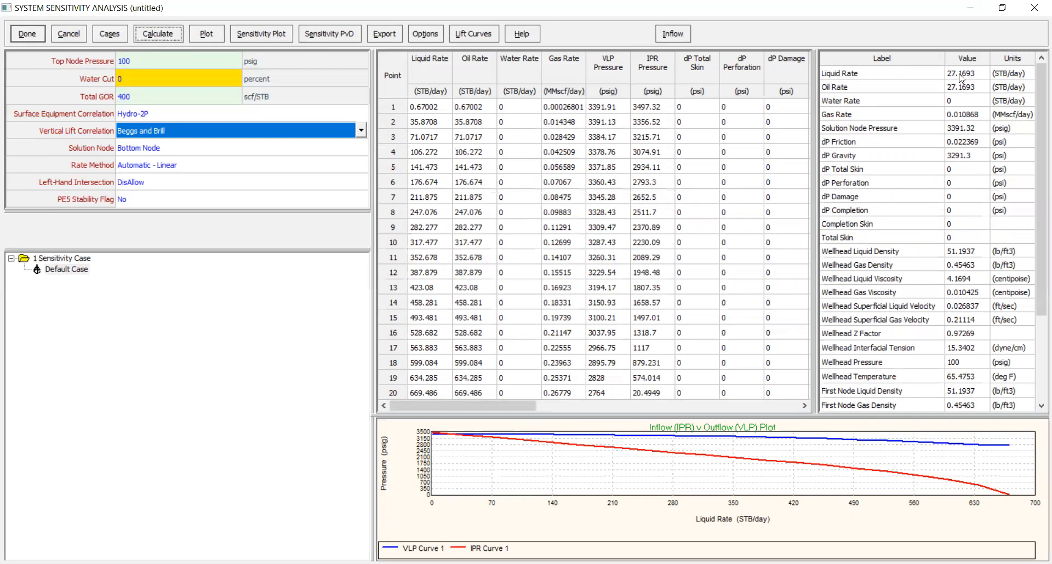
{"action": "left_click_drag", "start_coordinate": [844, 416], "coordinate": [847, 203]}
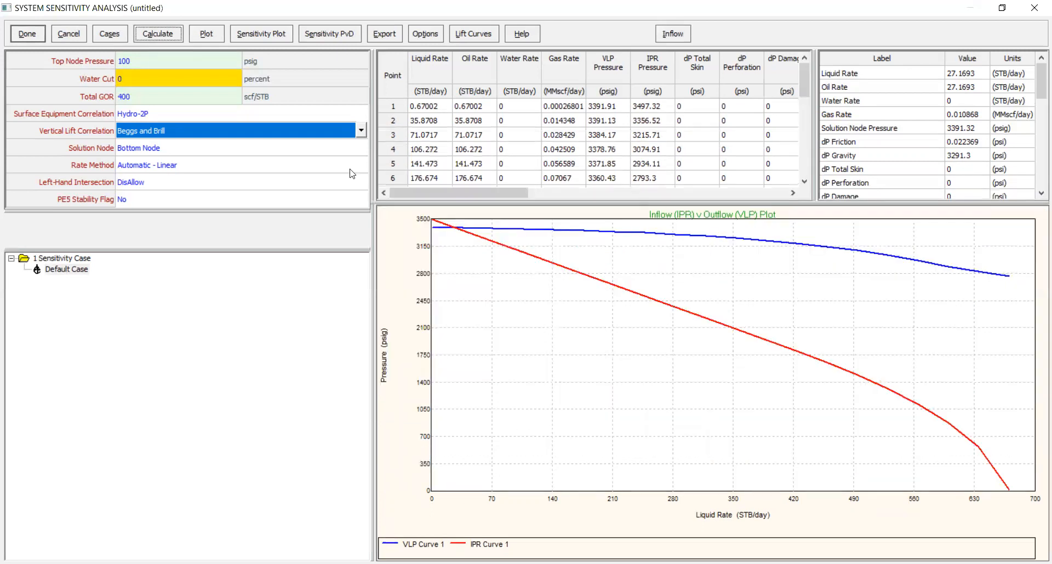
Set the vertical lift correlation to Duns and Ros Modified and run the system calculation with calculating data shown.
{"action": "left_click", "coordinate": [157, 137]}
{"action": "left_click", "coordinate": [183, 129]}
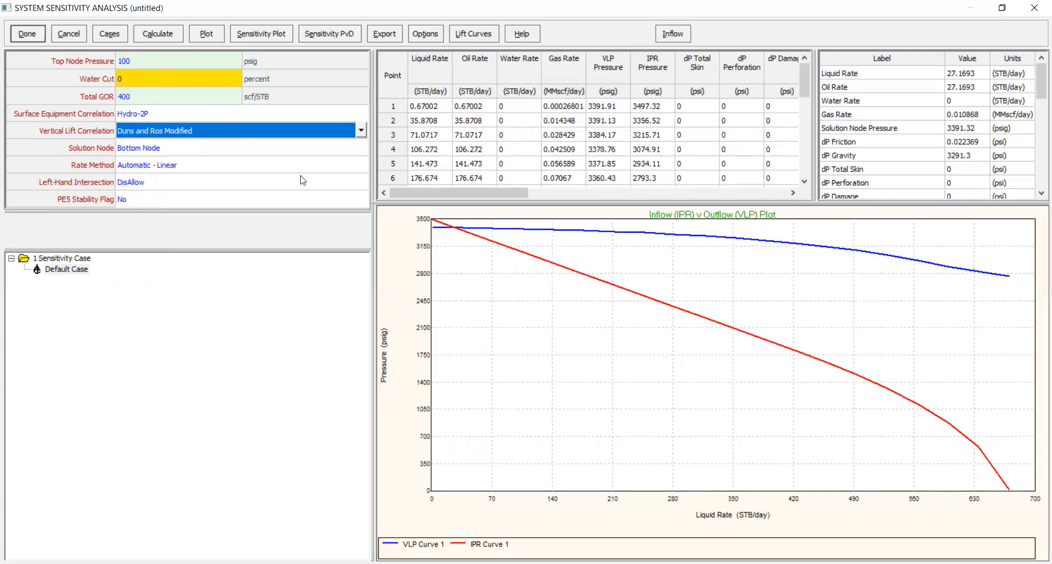
{"action": "left_click", "coordinate": [171, 38]}
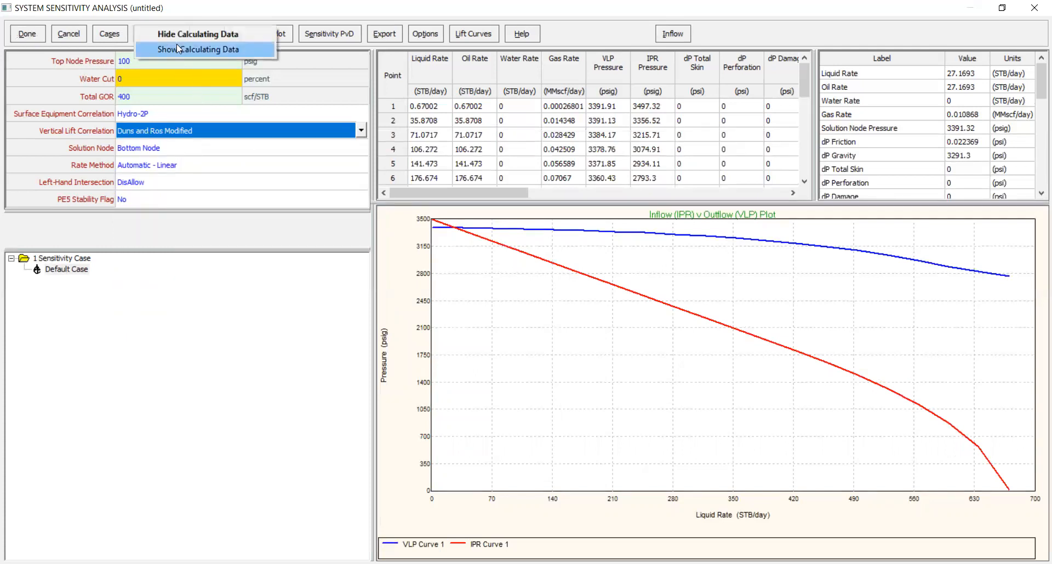
{"action": "left_click", "coordinate": [182, 55]}
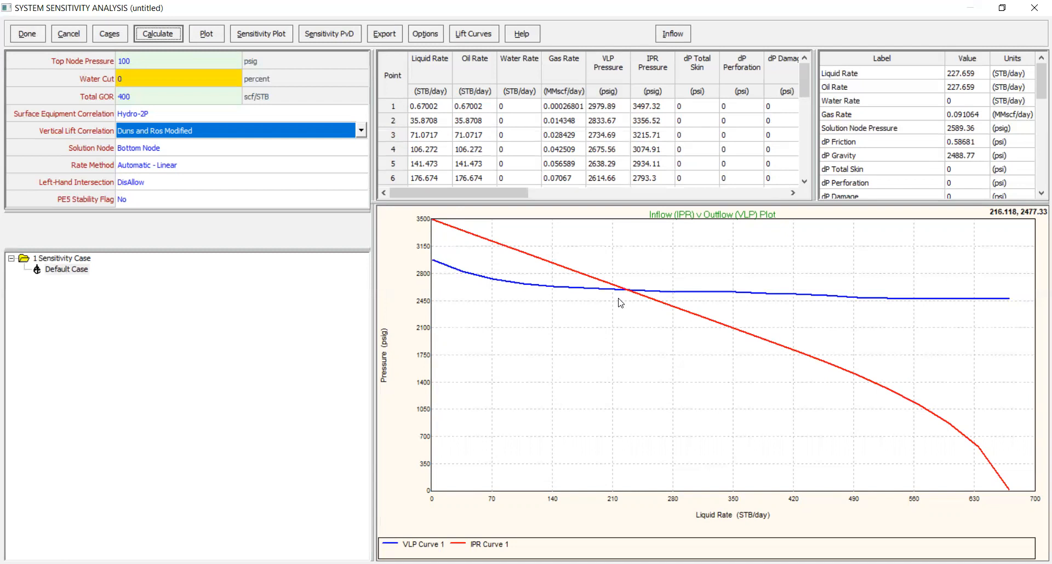
Change the vertical lift correlation to Petroleum Experts 2 and recalculate the IPR and VLP curves with calculating data shown.
{"action": "left_click", "coordinate": [243, 136]}
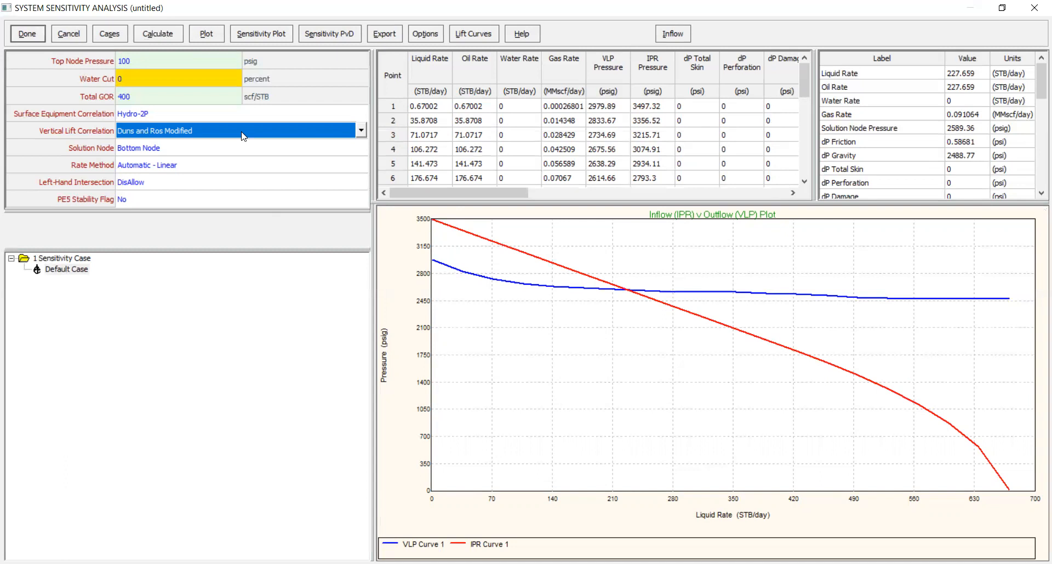
{"action": "left_click", "coordinate": [243, 136]}
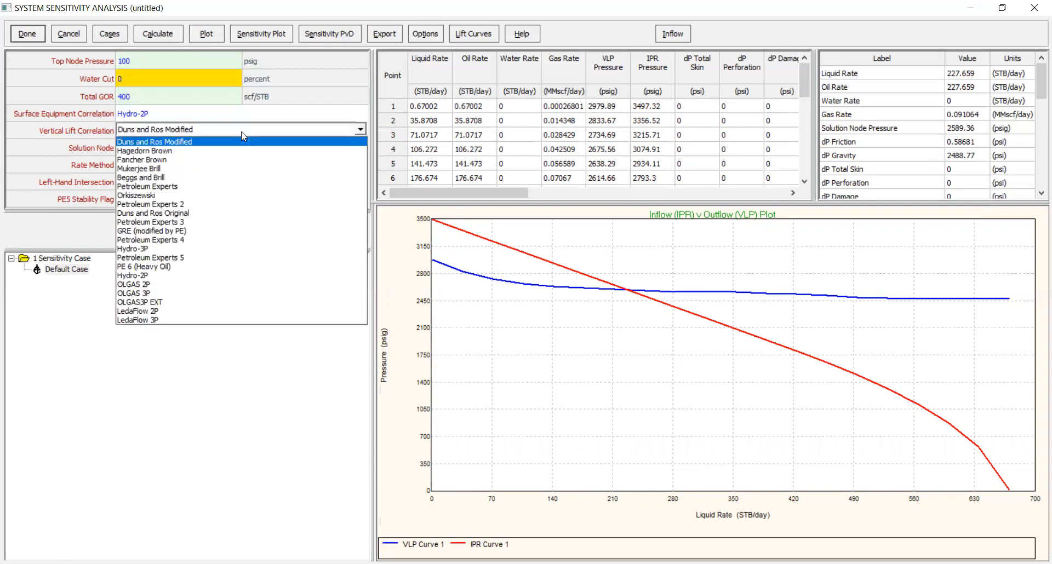
{"action": "left_click", "coordinate": [195, 204]}
{"action": "left_click", "coordinate": [151, 40]}
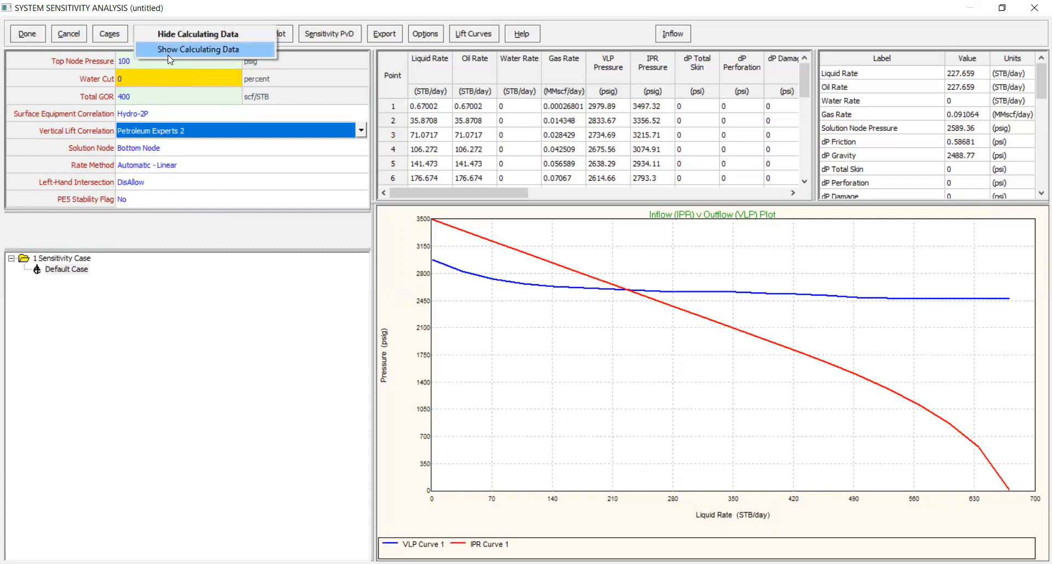
{"action": "left_click", "coordinate": [169, 55]}
{"action": "left_click", "coordinate": [607, 316]}
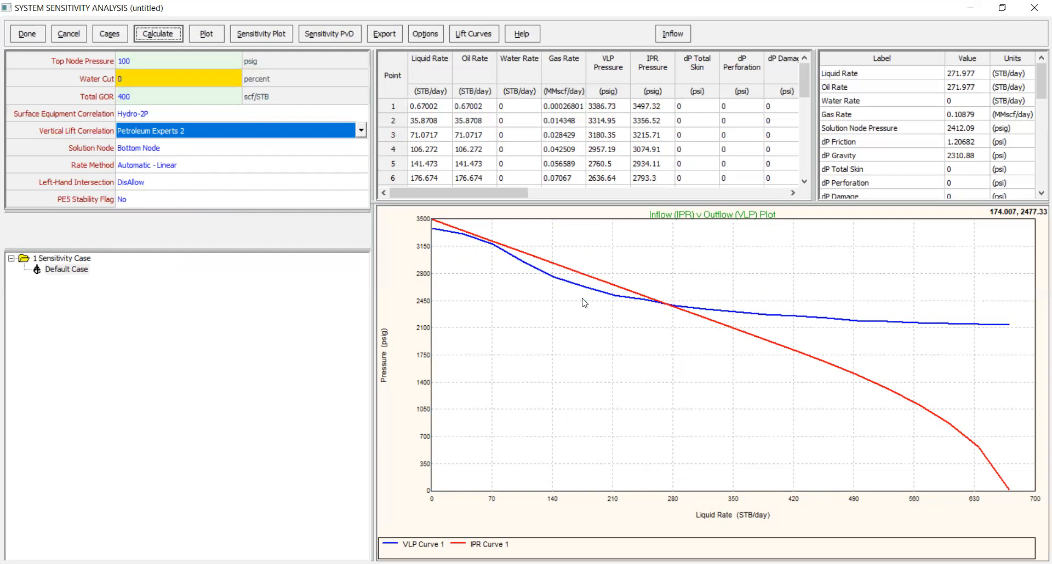
Switch the vertical lift correlation back to Duns and Ros Modified and rerun the system calculation.
{"action": "left_click", "coordinate": [207, 136]}
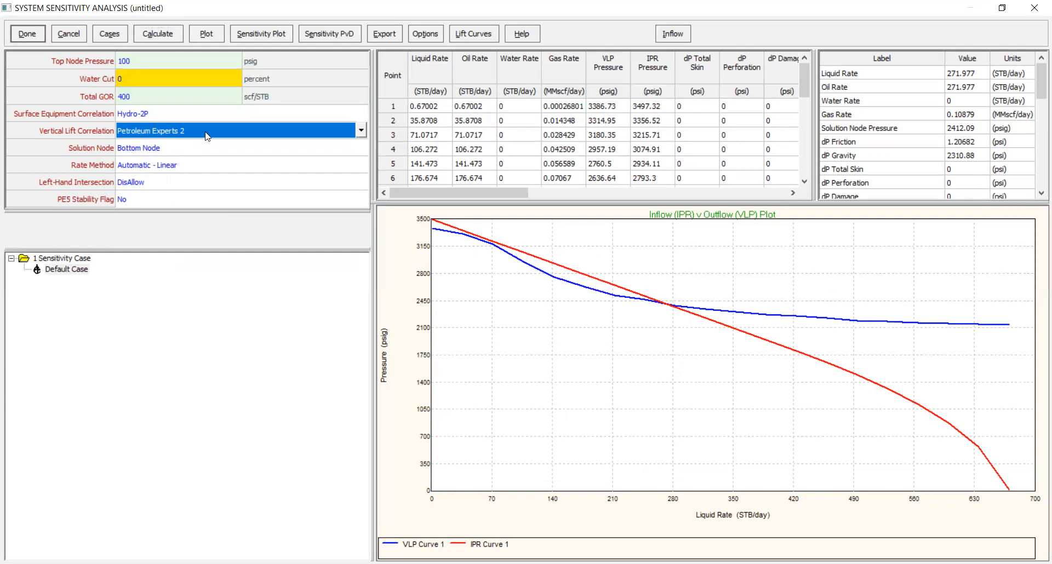
{"action": "left_click", "coordinate": [208, 136]}
{"action": "left_click", "coordinate": [181, 142]}
{"action": "left_click", "coordinate": [166, 31]}
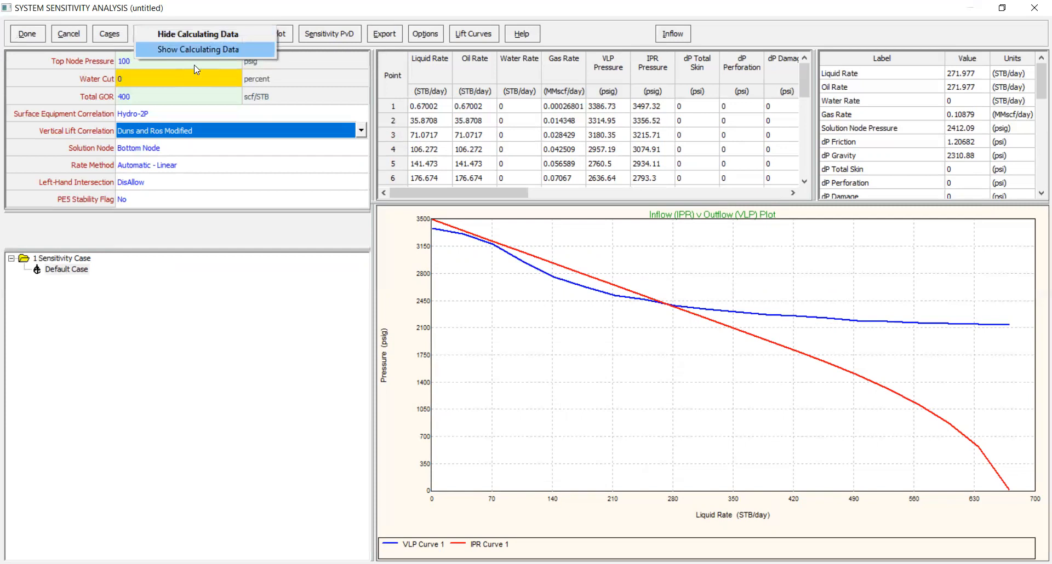
{"action": "key", "text": "Return"}
{"action": "key", "text": "Return"}
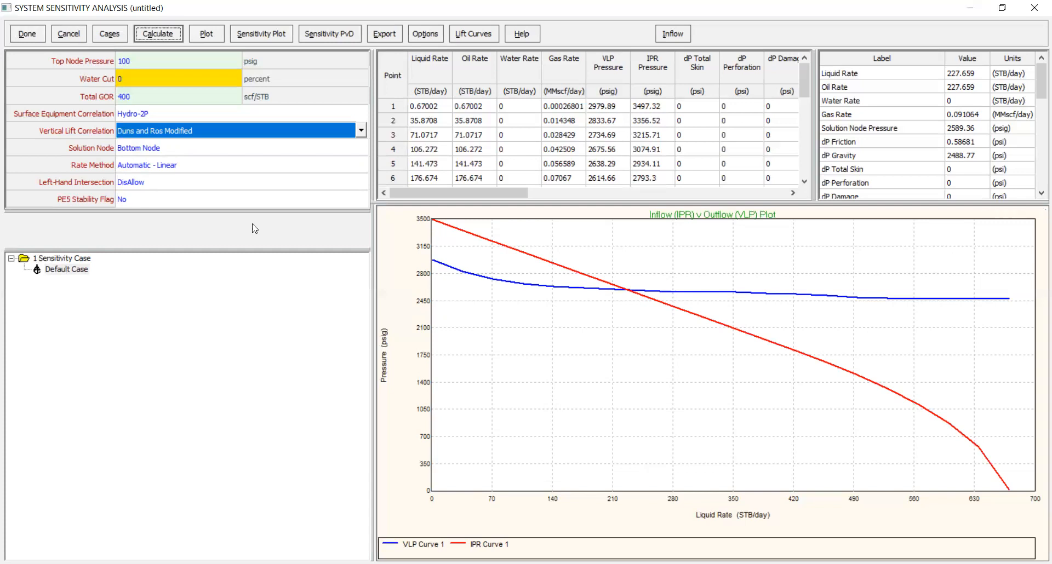
Set the water cut to 100 percent and run the system calculation with calculating data shown.
{"action": "left_click", "coordinate": [143, 83]}
{"action": "left_click", "coordinate": [143, 84]}
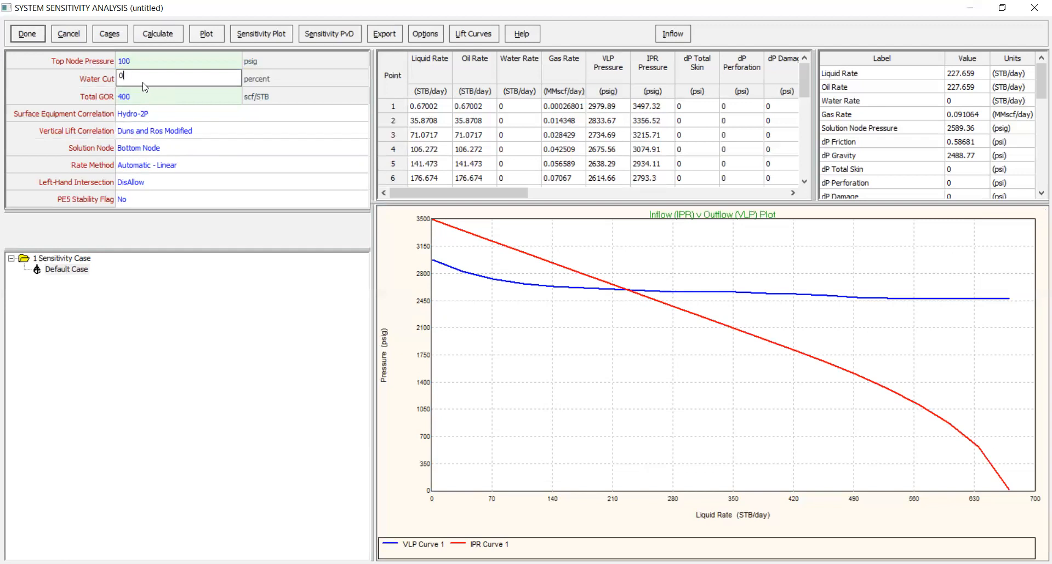
{"action": "key", "text": "BackSpace"}
{"action": "type", "text": "100"}
{"action": "key", "text": "Return"}
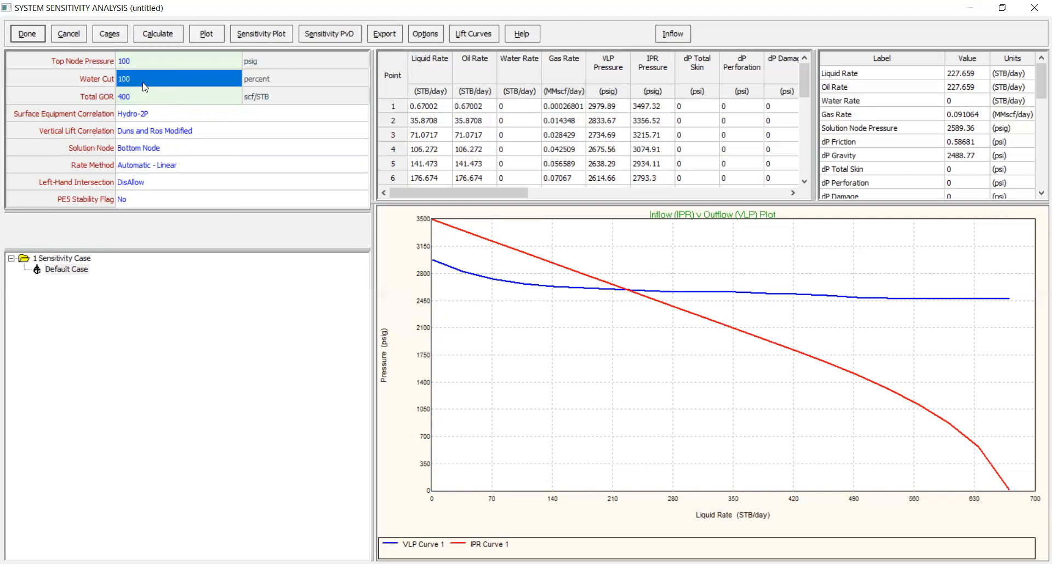
{"action": "left_click", "coordinate": [171, 35]}
{"action": "left_click", "coordinate": [196, 50]}
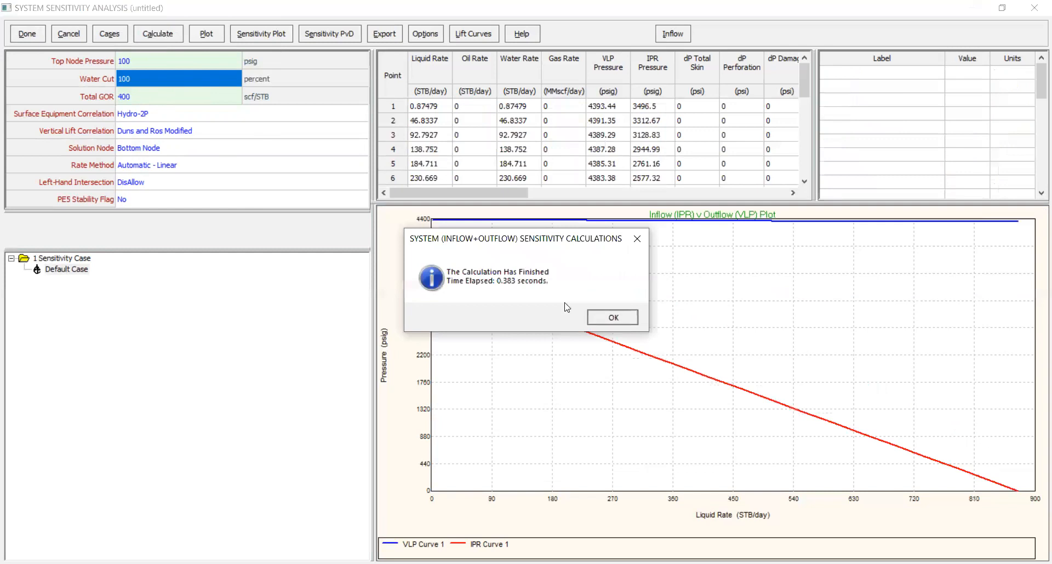
{"action": "left_click", "coordinate": [612, 317]}
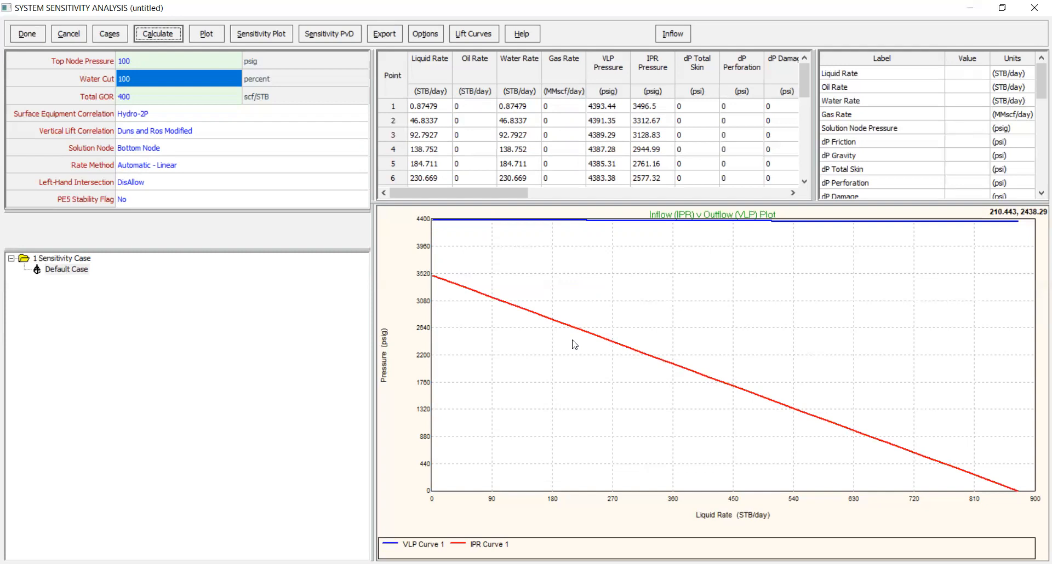
Set the water cut to 50 percent and rerun the system calculation with calculating data shown.
{"action": "left_click", "coordinate": [171, 81]}
{"action": "type", "text": "50"}
{"action": "left_click", "coordinate": [163, 36]}
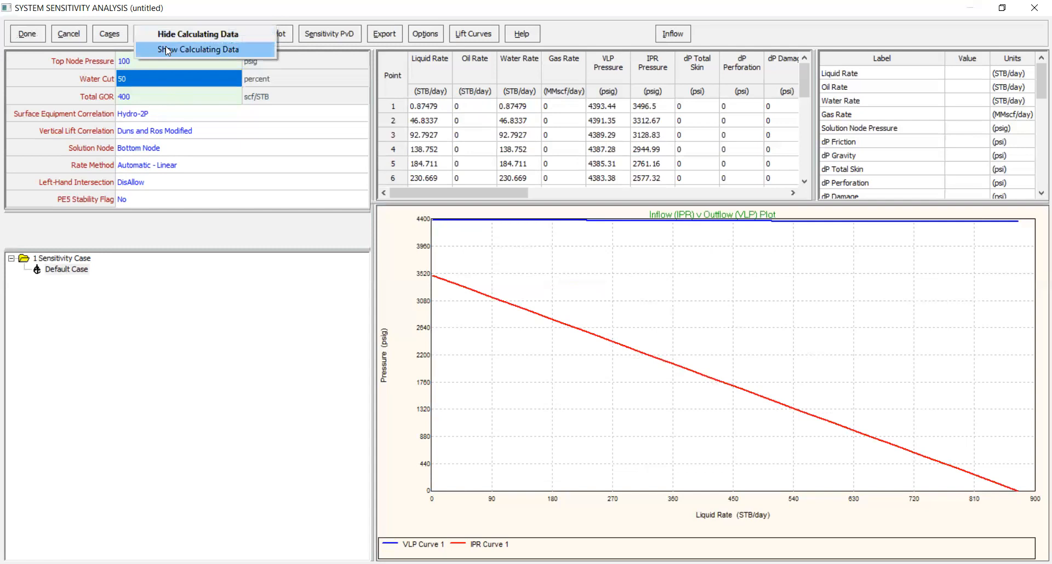
{"action": "left_click", "coordinate": [166, 48]}
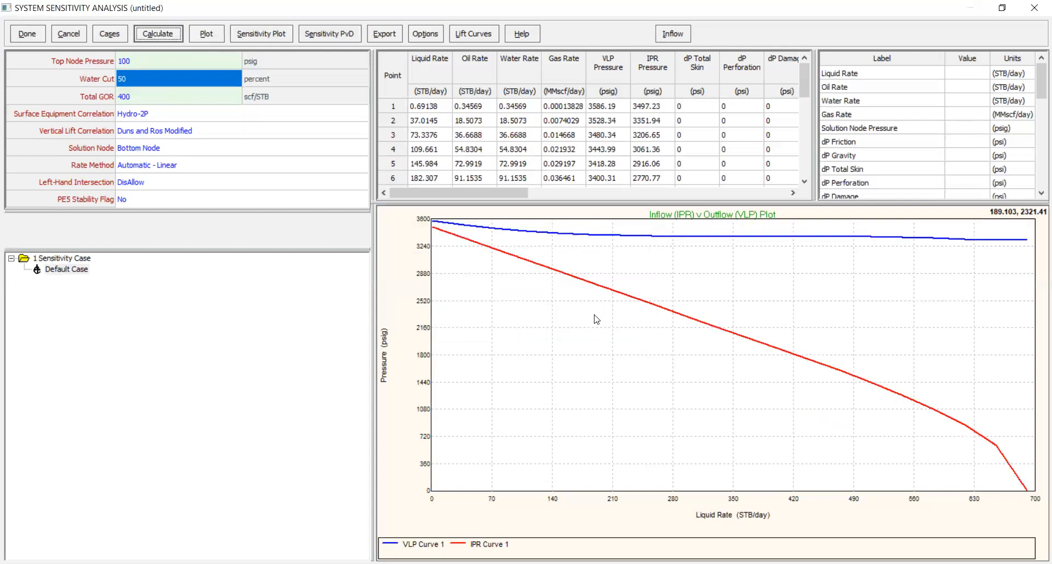
Return the water cut to 0 percent and recalculate the system with calculating data shown.
{"action": "left_click", "coordinate": [163, 82]}
{"action": "left_click_drag", "start_coordinate": [187, 77], "coordinate": [77, 82]}
{"action": "type", "text": "0"}
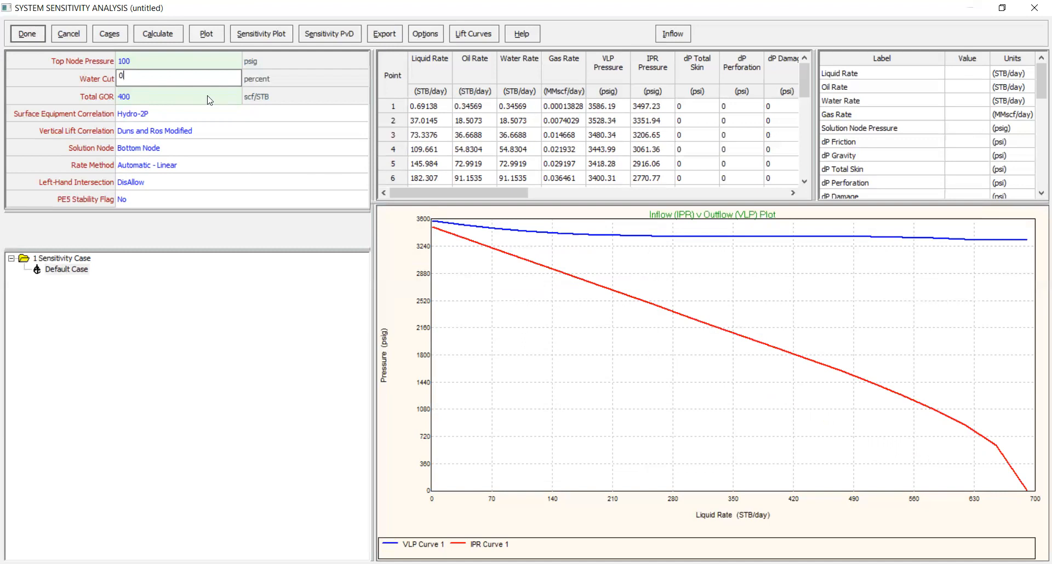
{"action": "left_click", "coordinate": [164, 36]}
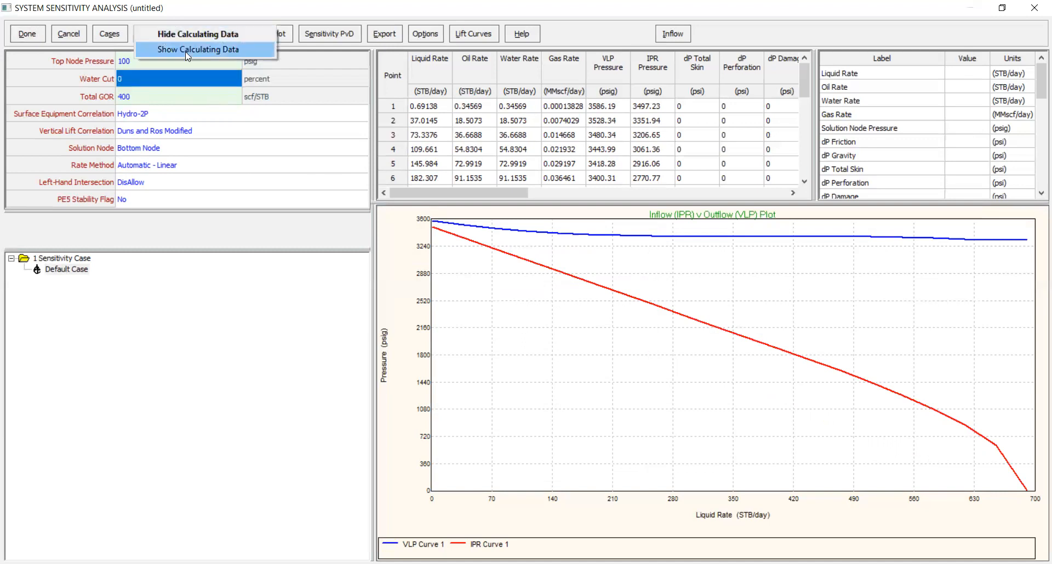
{"action": "left_click", "coordinate": [185, 52]}
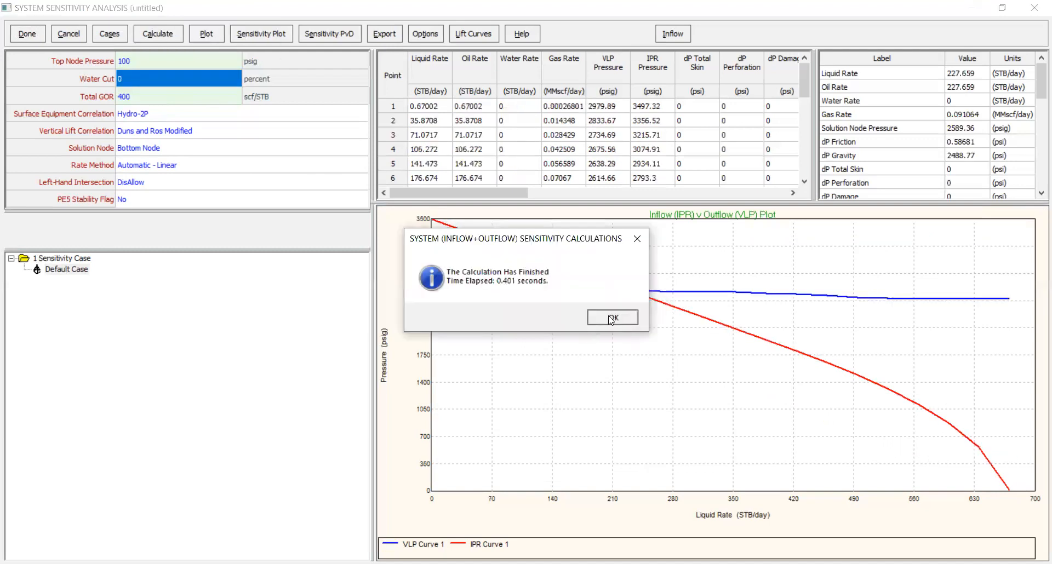
{"action": "left_click", "coordinate": [610, 319]}
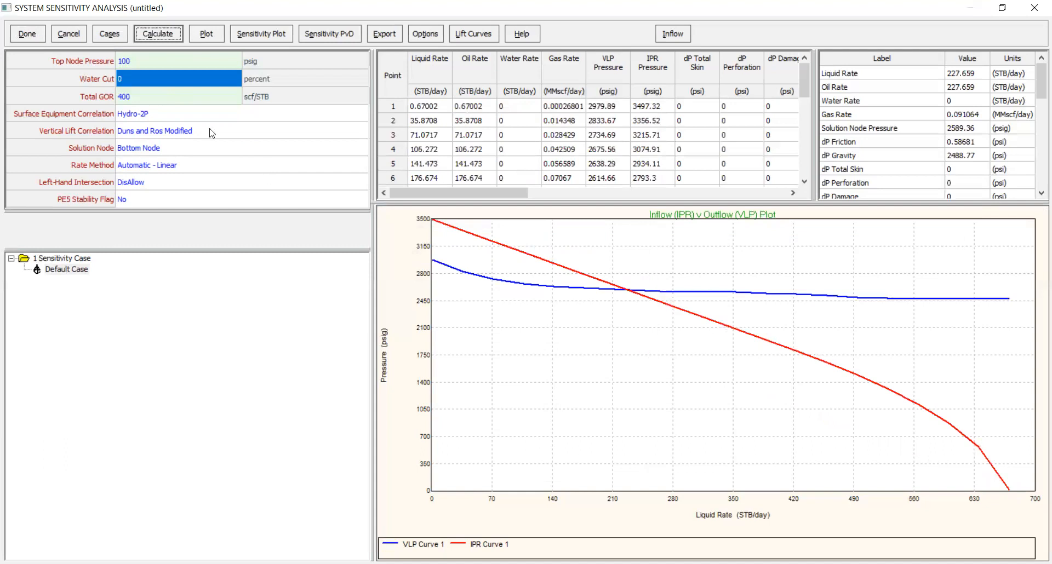
Set the top node pressure to 500 psig and run the system calculation with calculating data shown.
{"action": "left_click", "coordinate": [165, 61]}
{"action": "type", "text": "500"}
{"action": "key", "text": "Return"}
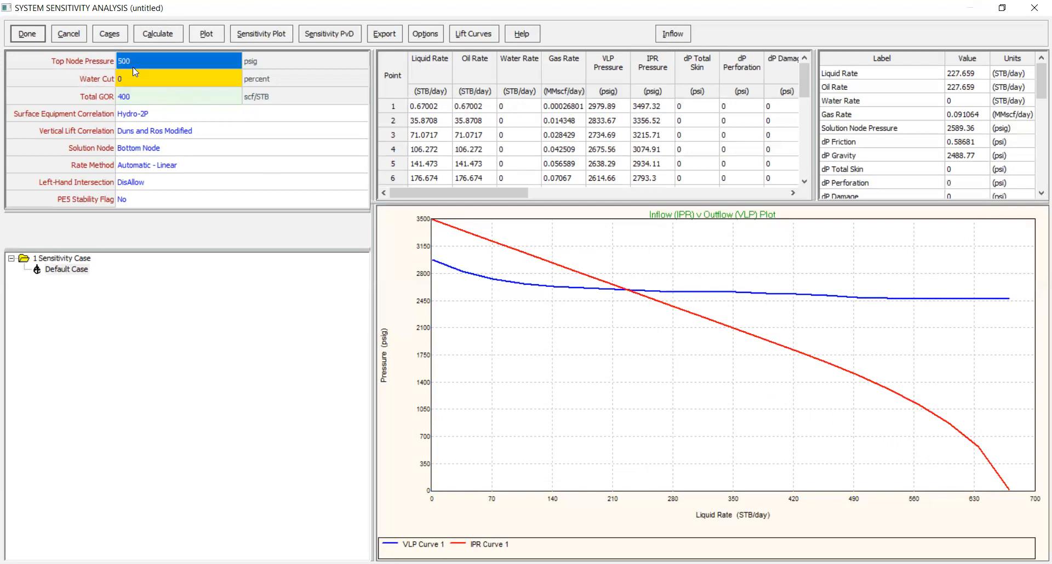
{"action": "left_click", "coordinate": [153, 32]}
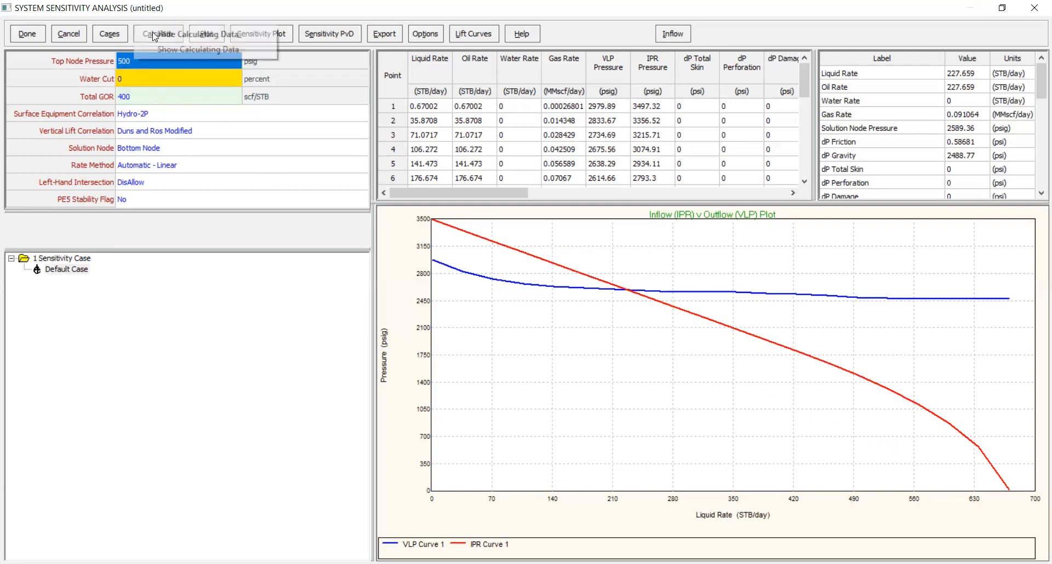
{"action": "left_click", "coordinate": [165, 53]}
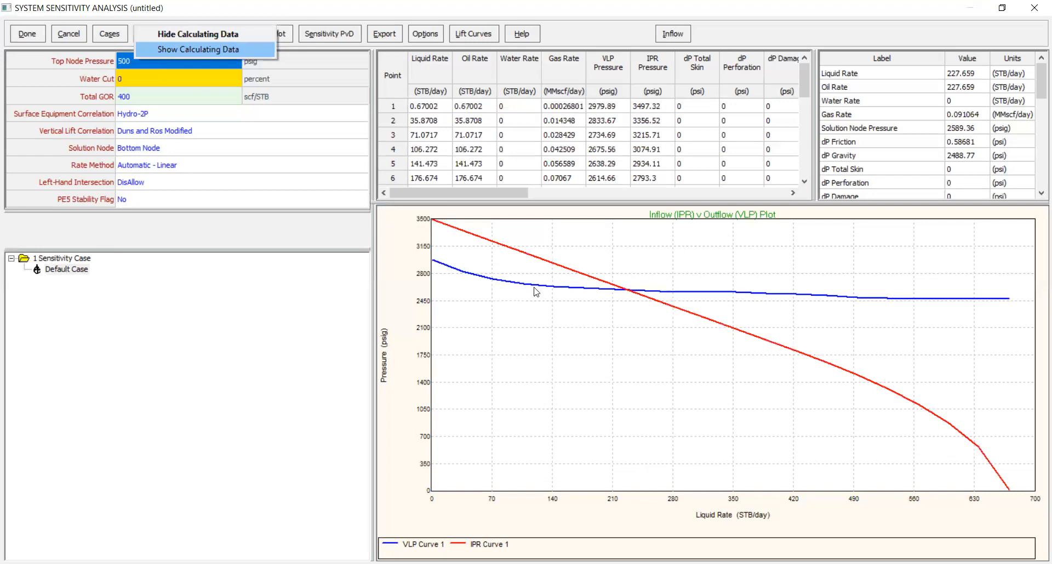
{"action": "left_click", "coordinate": [614, 318]}
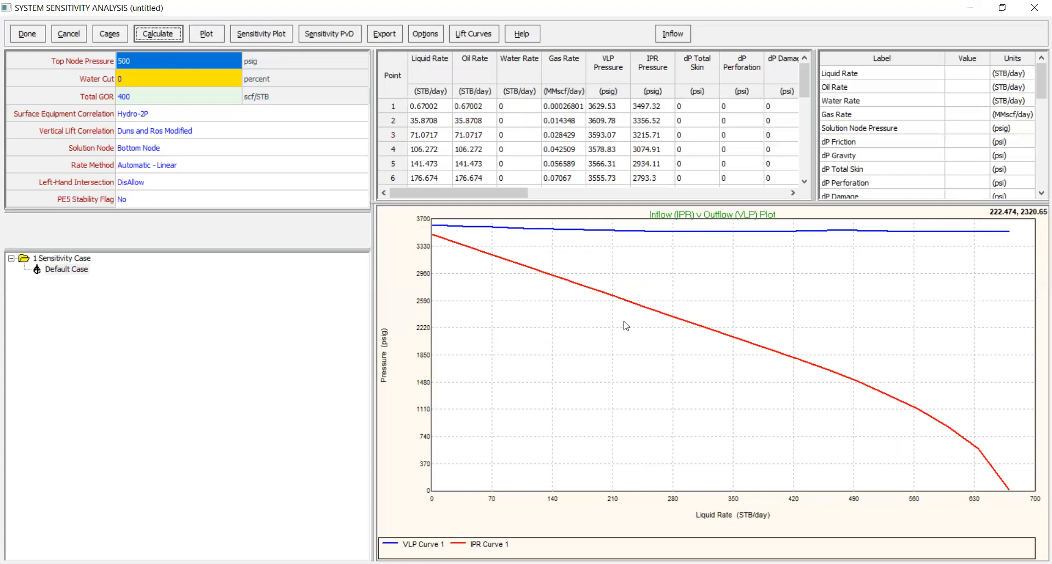
Look through the variables available for the sensitivity cases and close the variable selection without choosing any.
{"action": "left_click", "coordinate": [117, 34]}
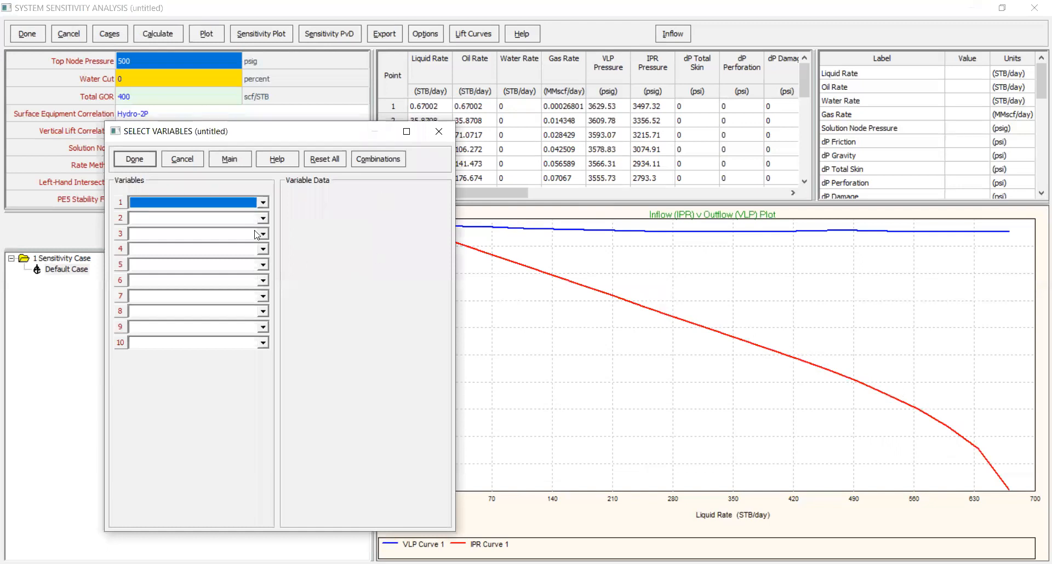
{"action": "left_click", "coordinate": [247, 203]}
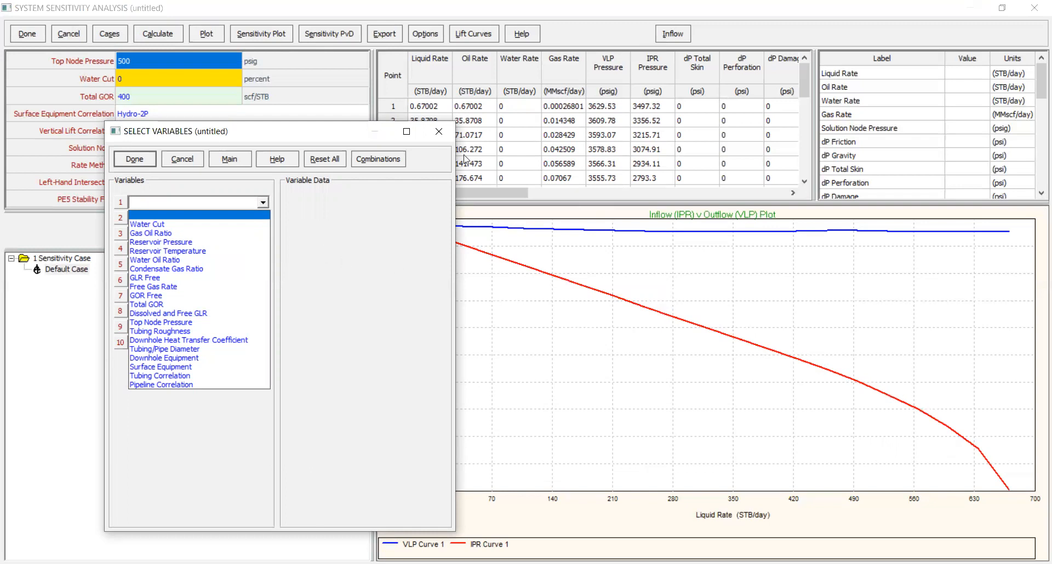
{"action": "left_click", "coordinate": [436, 131]}
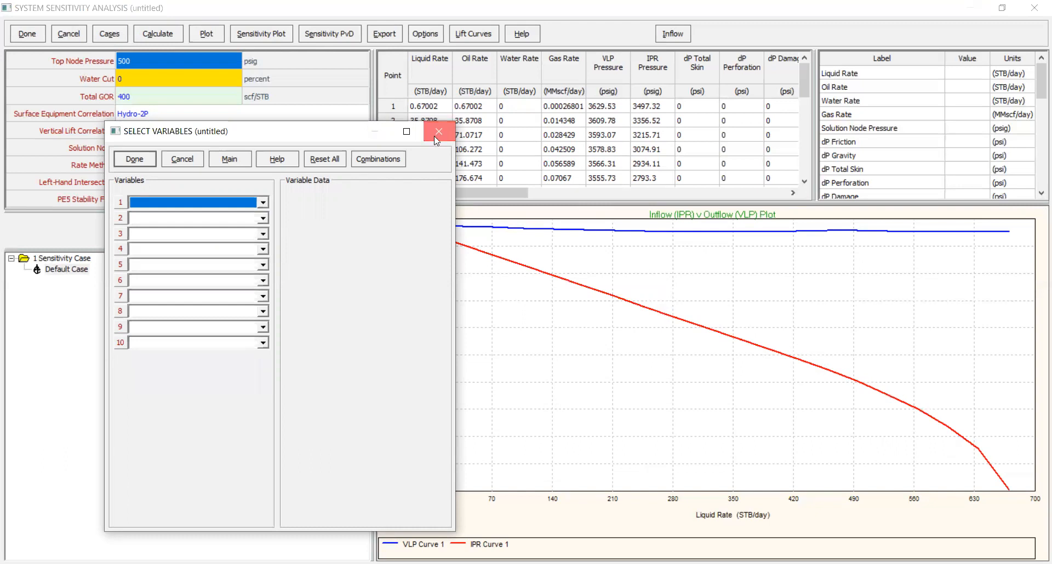
{"action": "left_click", "coordinate": [435, 137]}
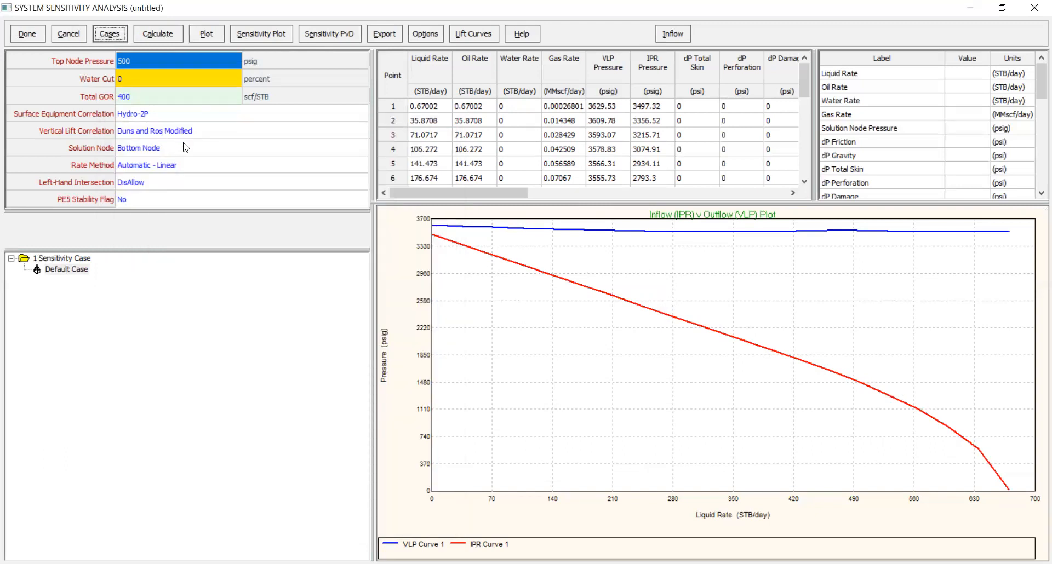
Reset the top node pressure to 100 psig and rerun the system calculation.
{"action": "left_click", "coordinate": [140, 65]}
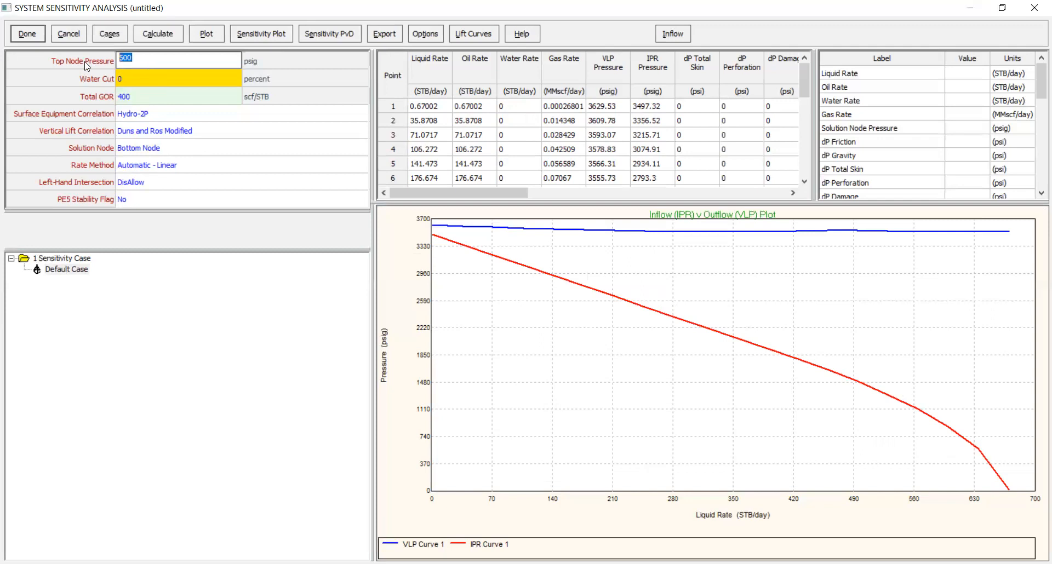
{"action": "type", "text": "100"}
{"action": "left_click", "coordinate": [162, 74]}
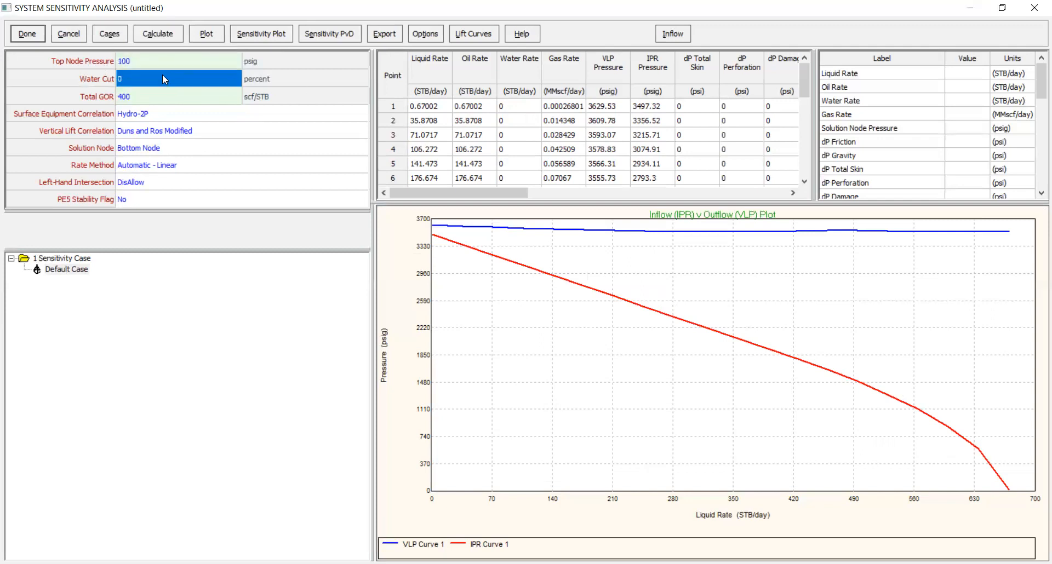
{"action": "left_click", "coordinate": [163, 43]}
{"action": "left_click", "coordinate": [170, 36]}
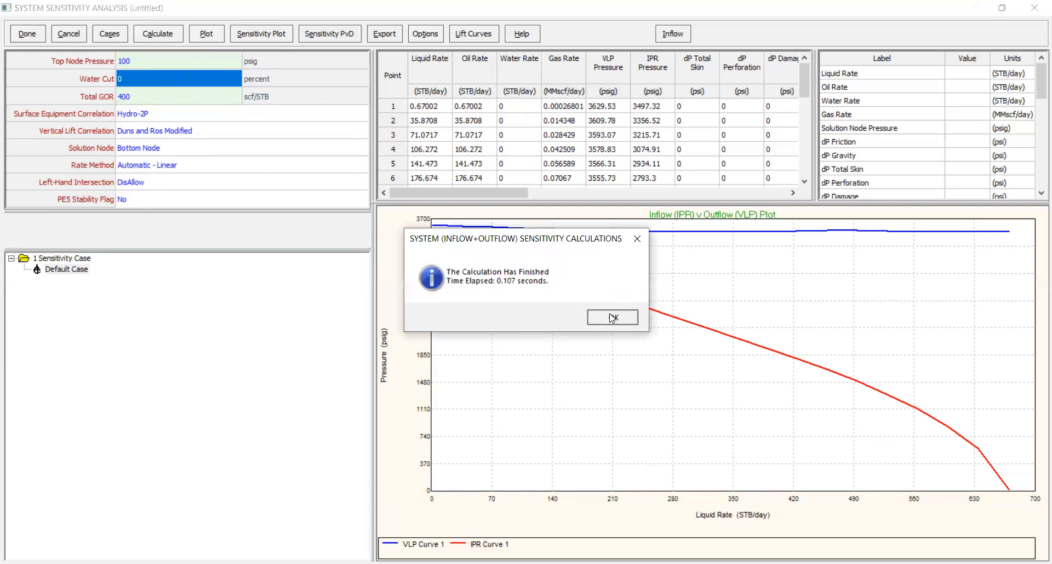
{"action": "left_click", "coordinate": [612, 318]}
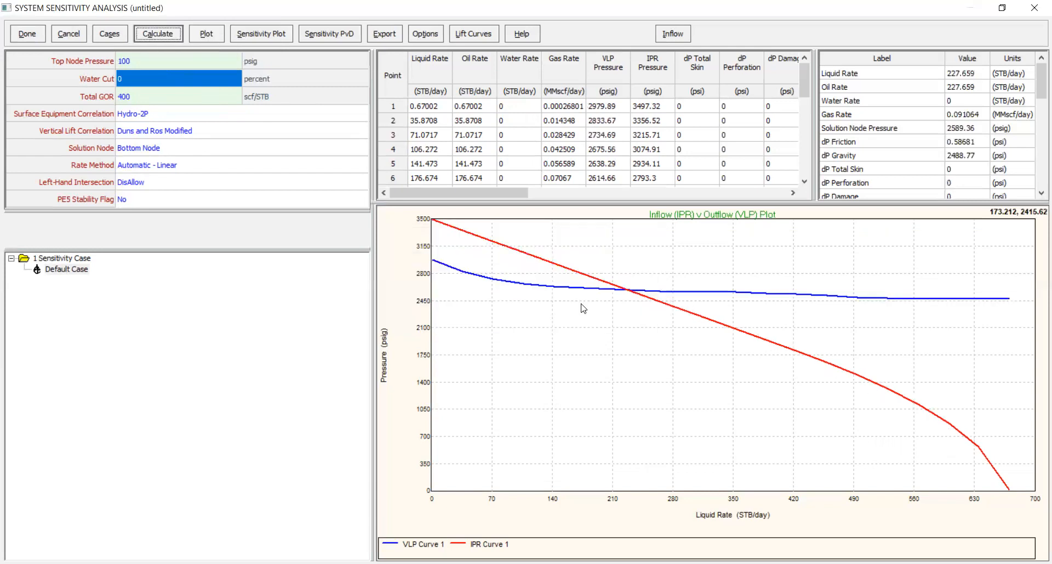